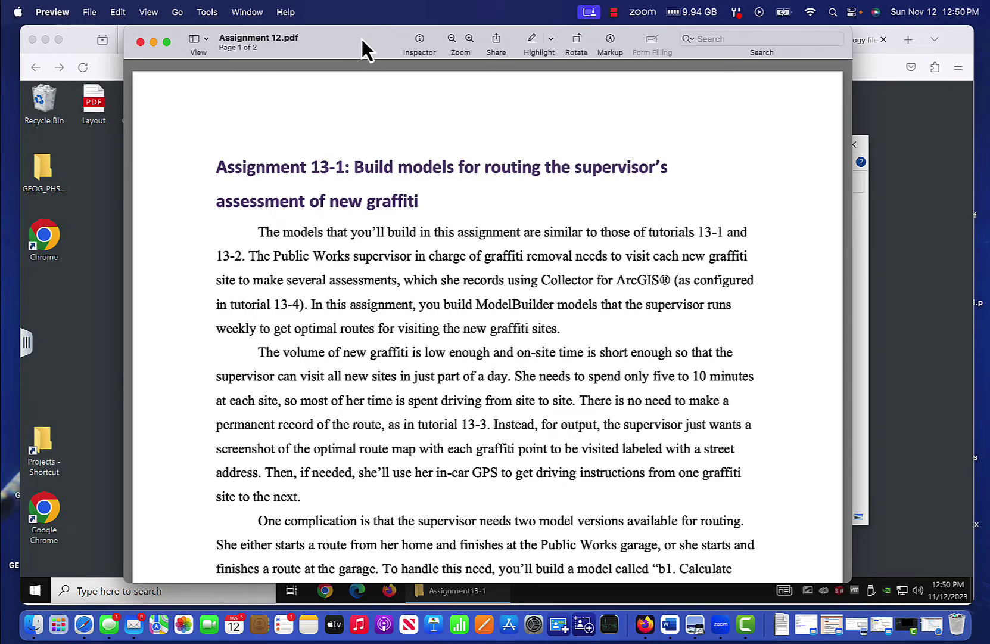
Read the setup instructions in the assignment PDF, move its window aside and open the Assignment13-1 project in ArcGIS Pro
scroll(371, 286, "down", 10)
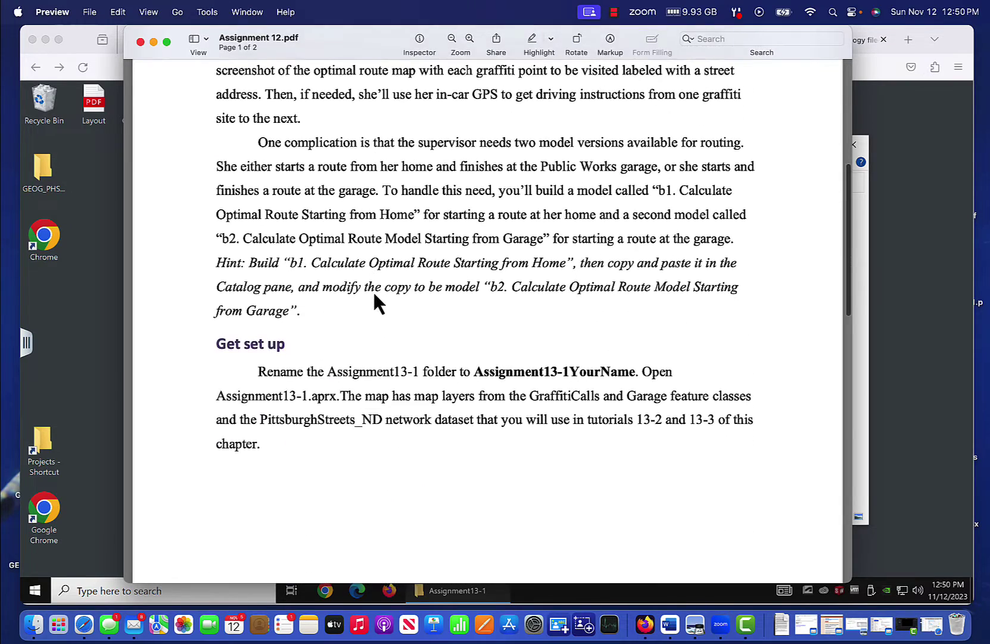
scroll(373, 291, "down", 3)
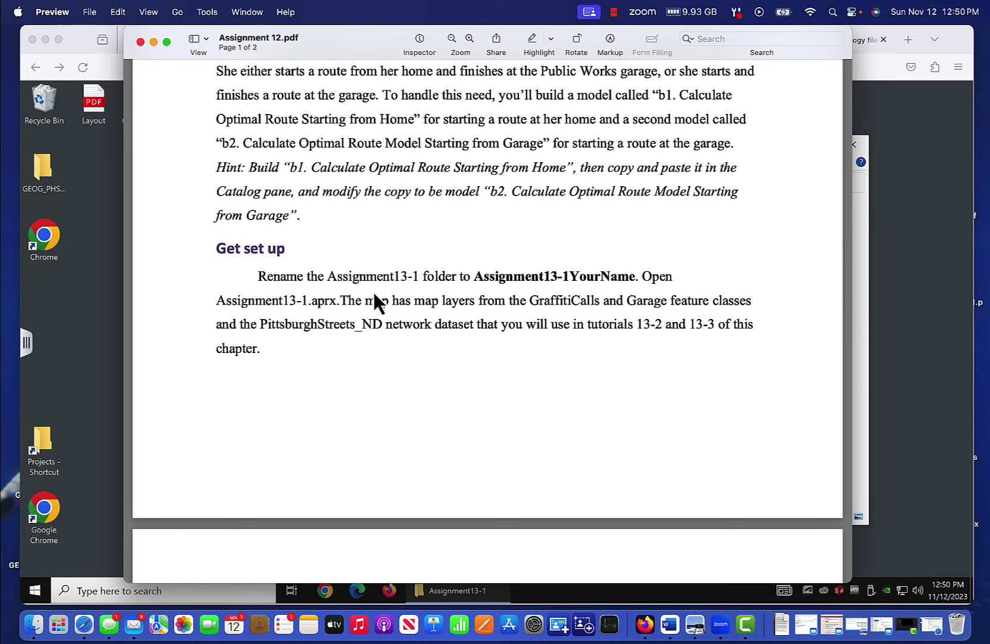
left_click_drag(382, 54, 508, 53)
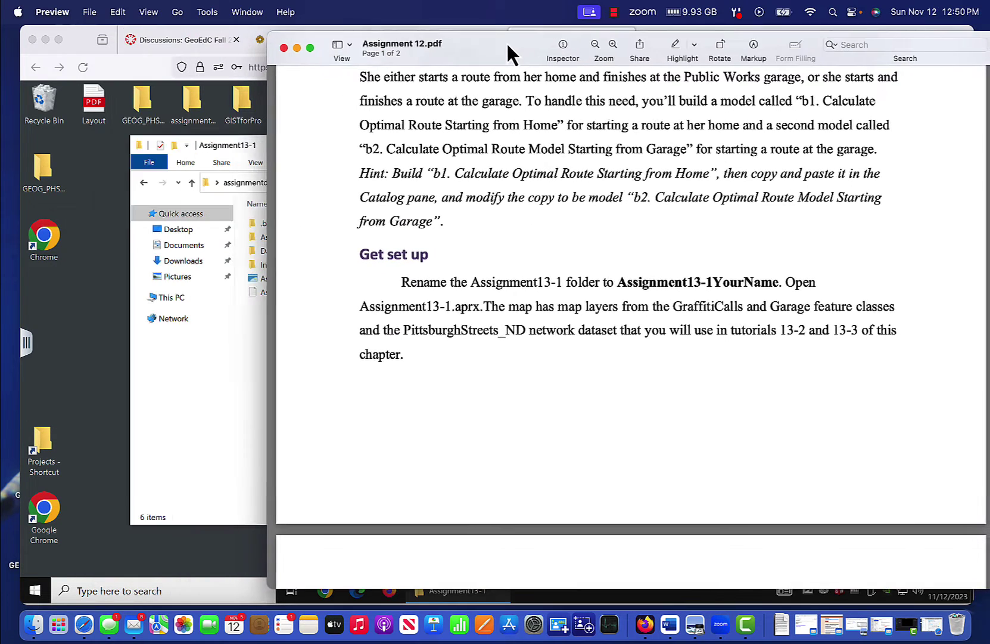
left_click(209, 291)
double_click(260, 279)
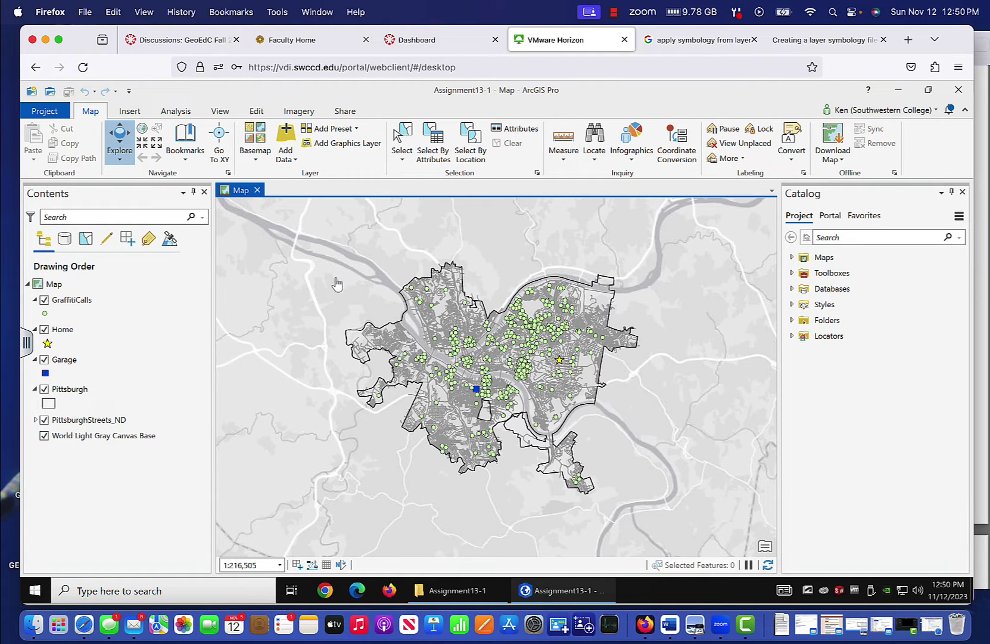
Open the attribute table of the GraffitiCalls layer and bring its last fields into view
left_click(88, 304)
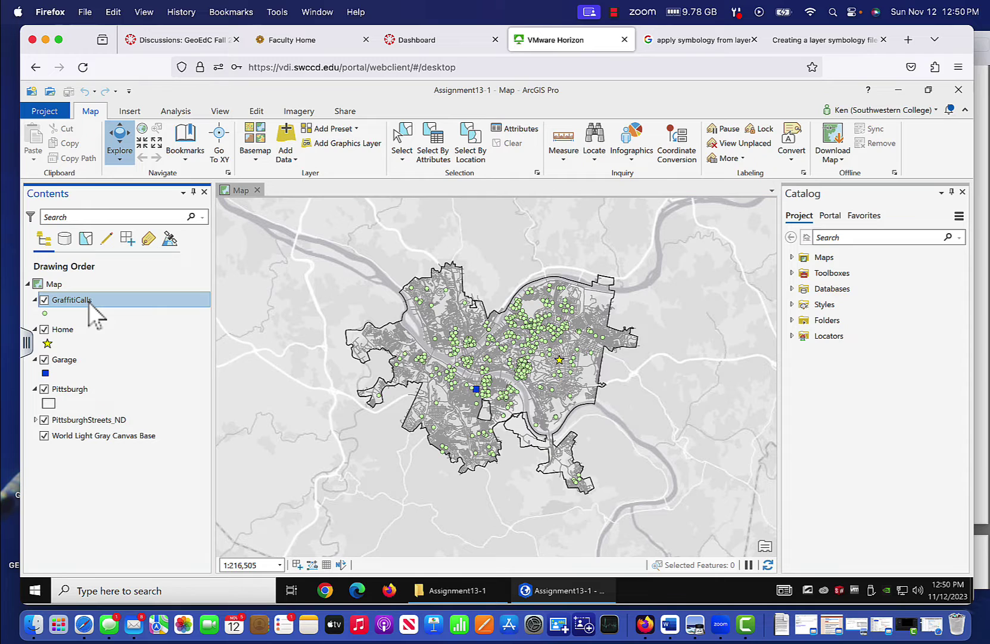
right_click(90, 303)
left_click(147, 216)
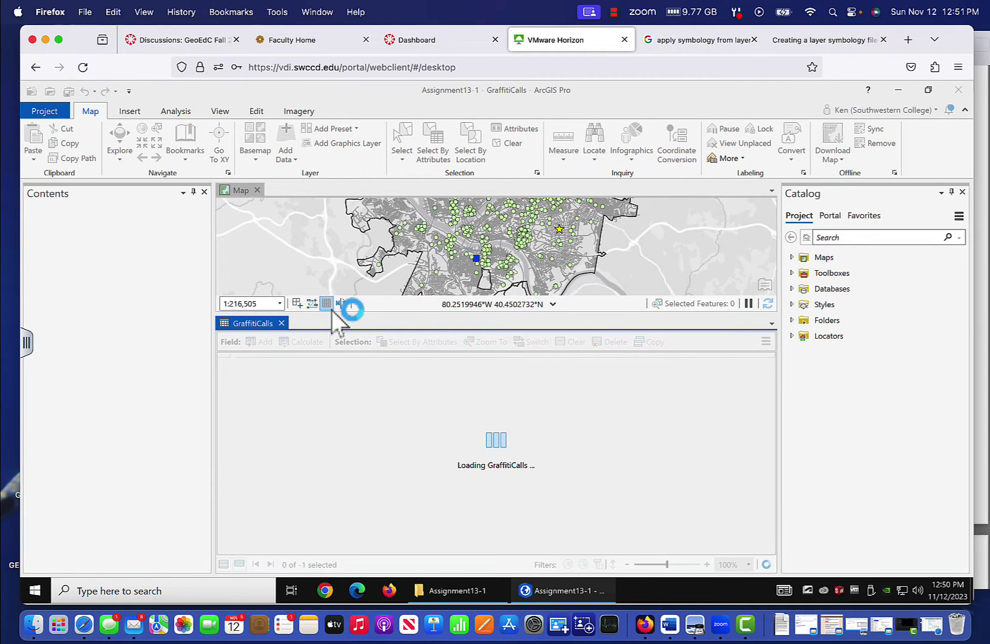
left_click_drag(482, 550, 759, 551)
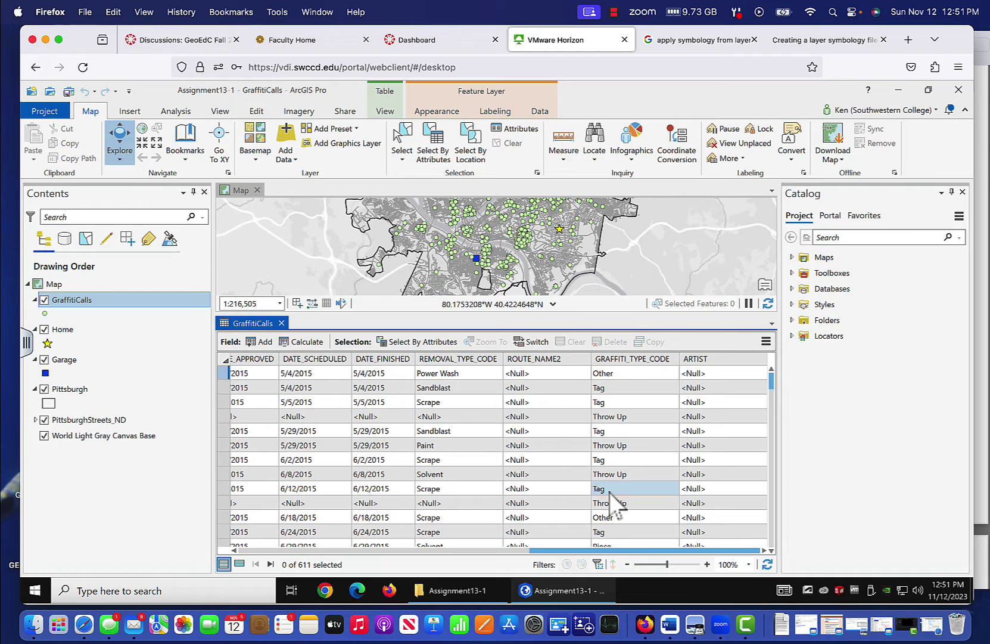
Sort the GraffitiCalls table ascending by GRAFFITI_TYPE_CODE and select the nine rows with a blank type code
right_click(633, 360)
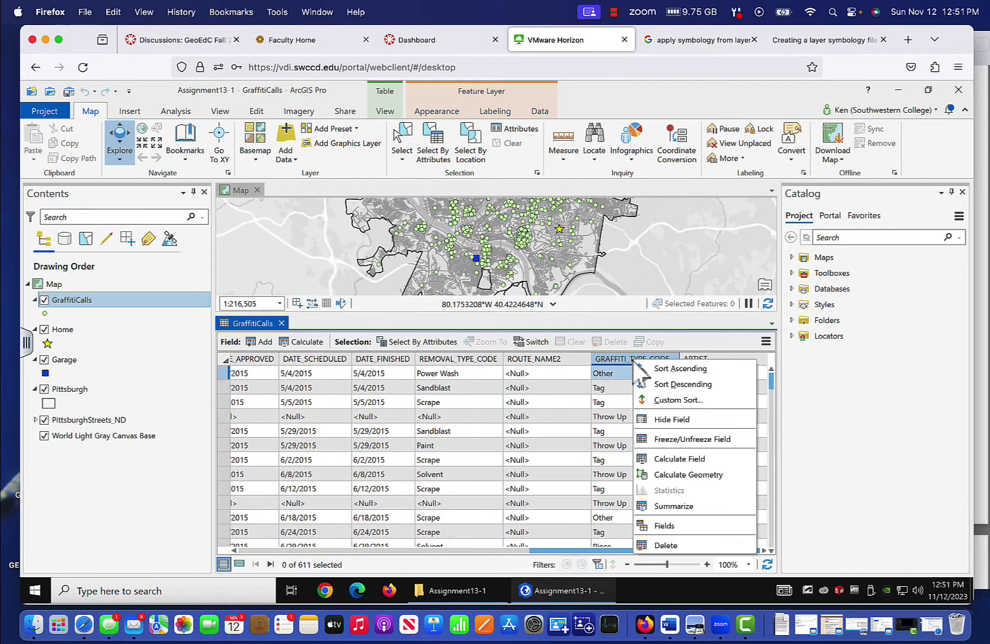
left_click(653, 369)
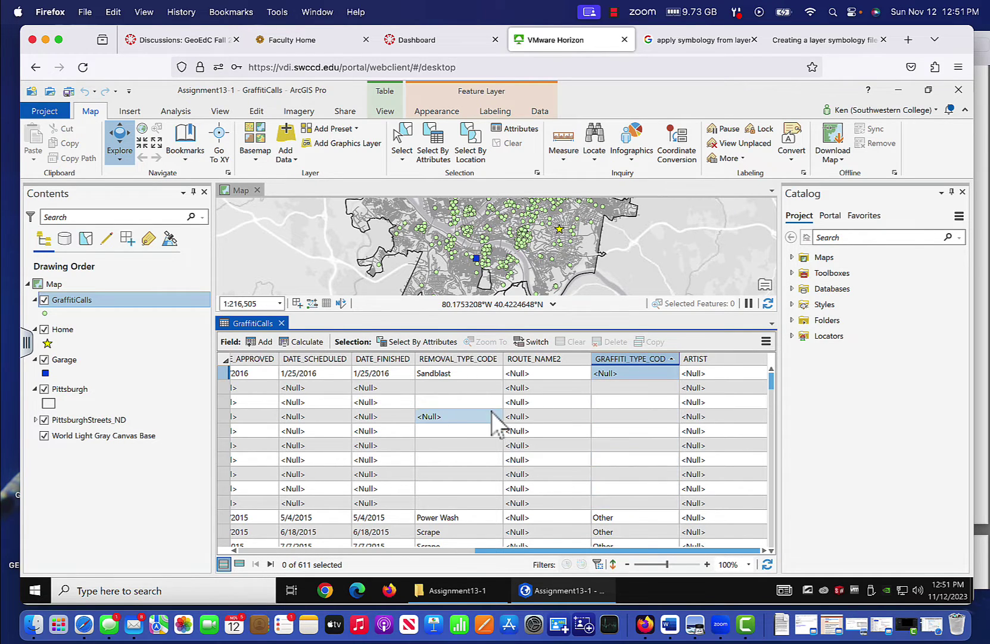
left_click(230, 389)
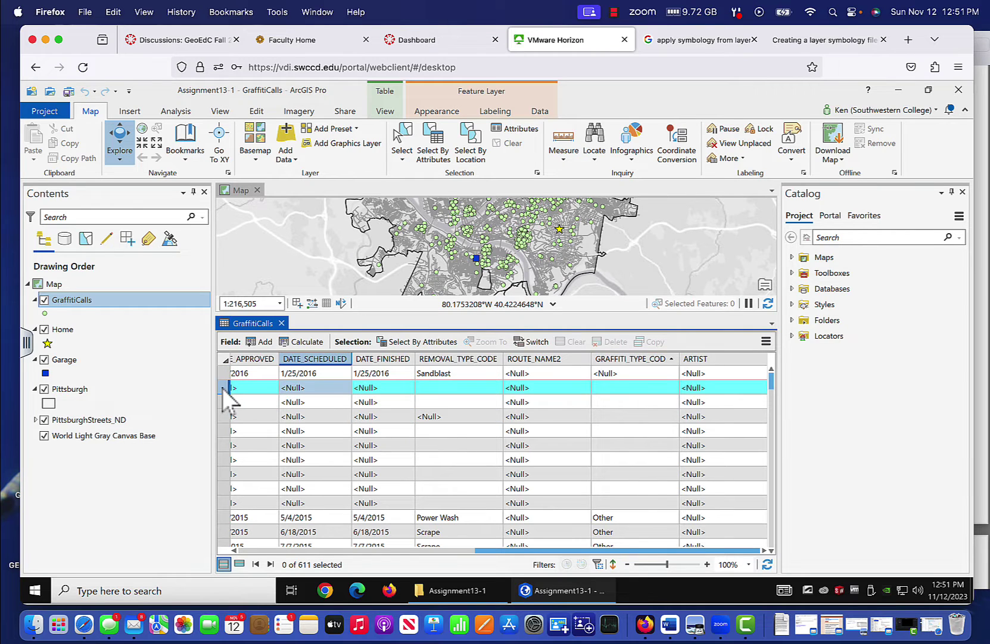
left_click(222, 502, "shift")
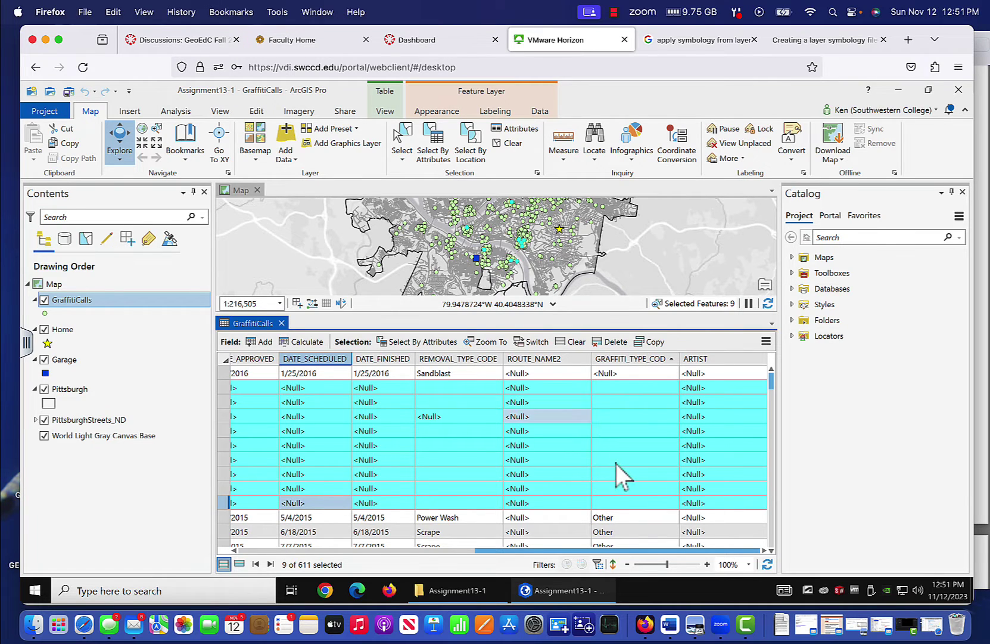
Read the "Build the models" section of the assignment PDF, then return to the GraffitiCalls table in ArcGIS Pro
left_click(695, 625)
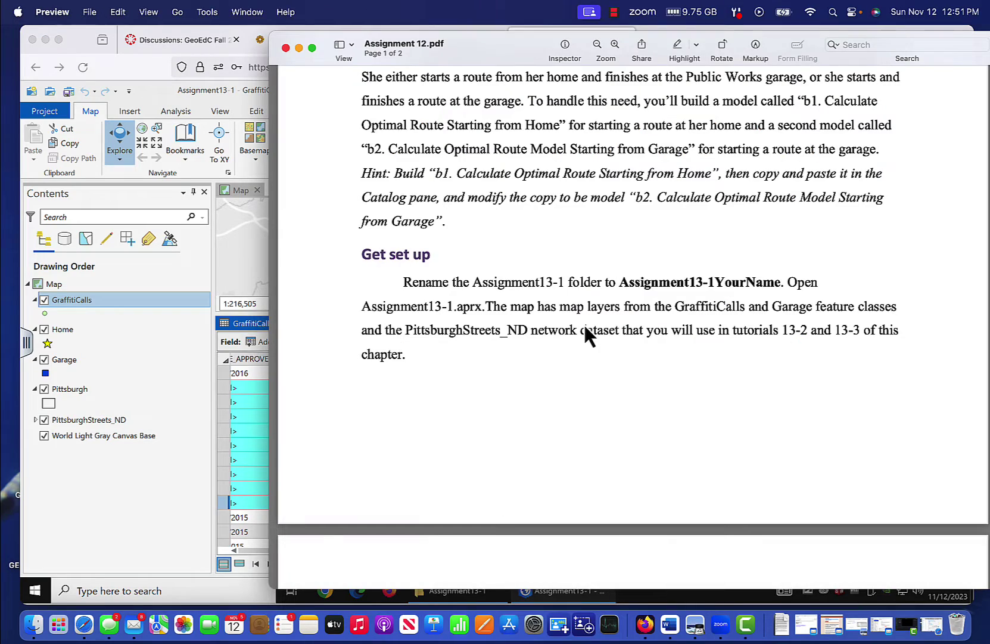
scroll(560, 236, "down", 10)
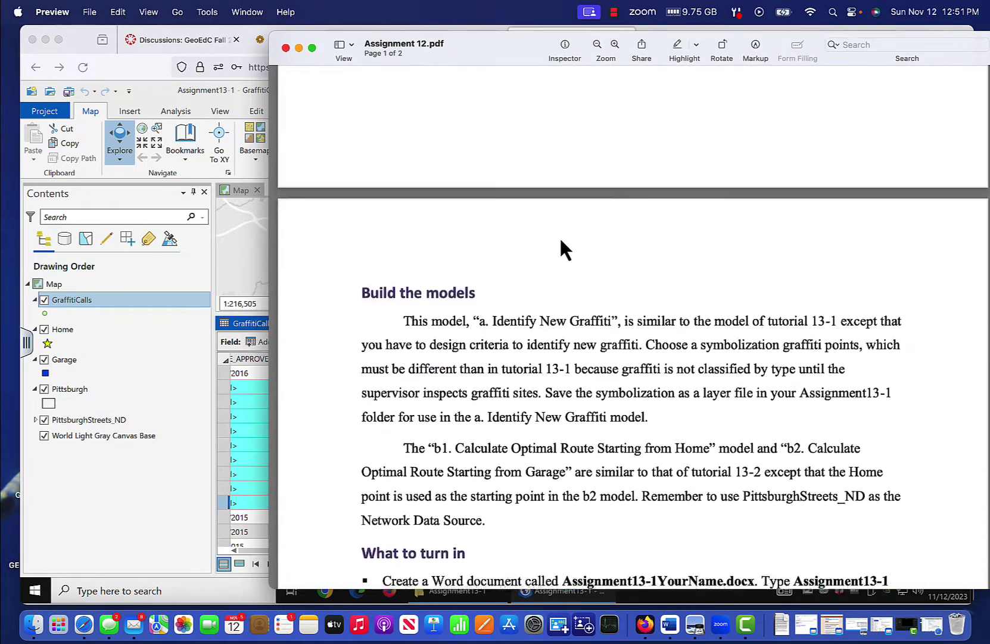
scroll(560, 236, "down", 2)
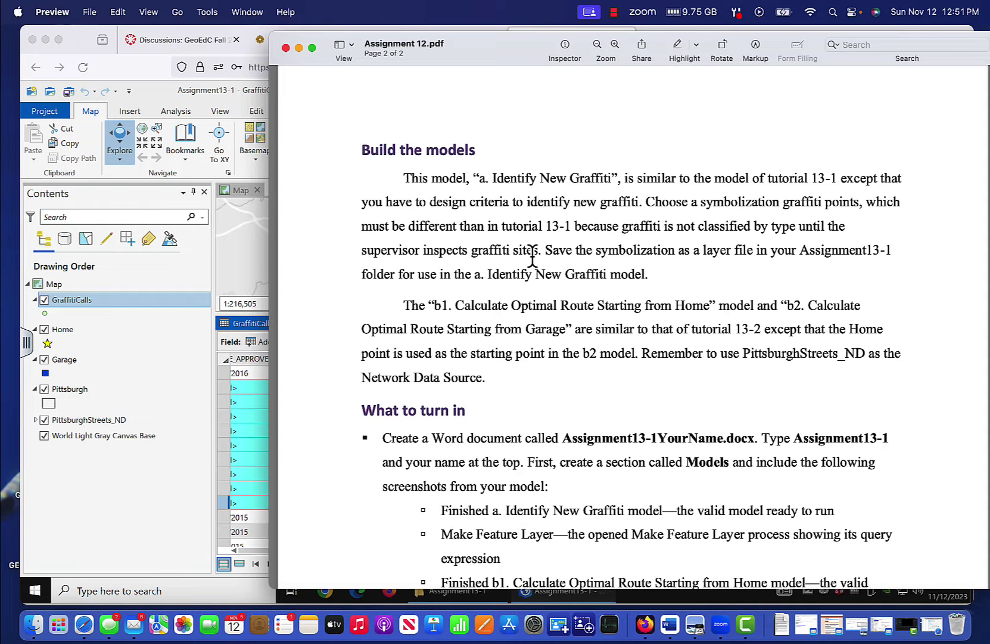
left_click(175, 353)
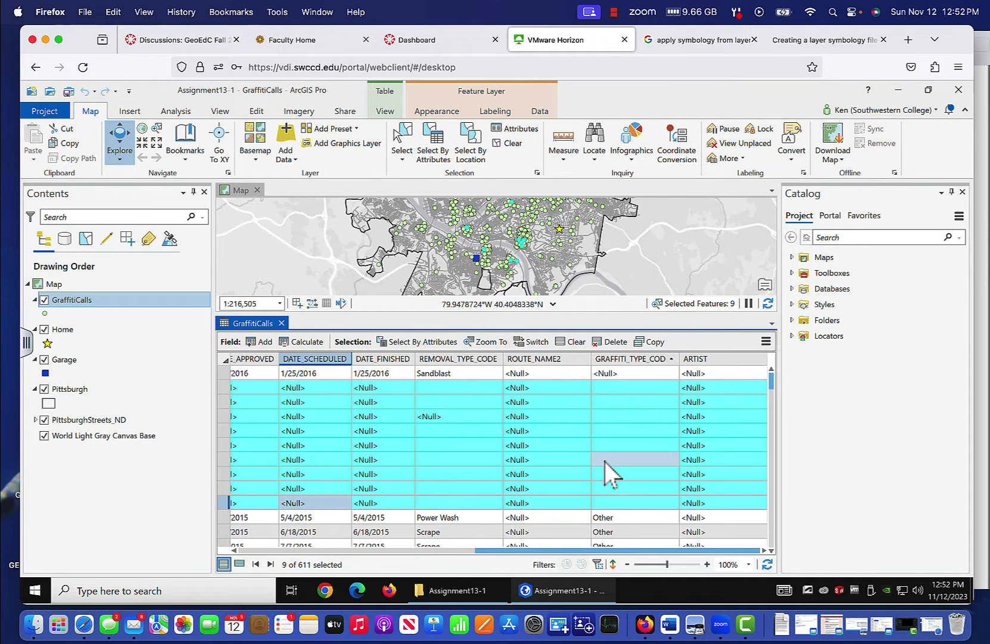
Create a new model in the Assignment13-1.tbx toolbox
left_click(793, 273)
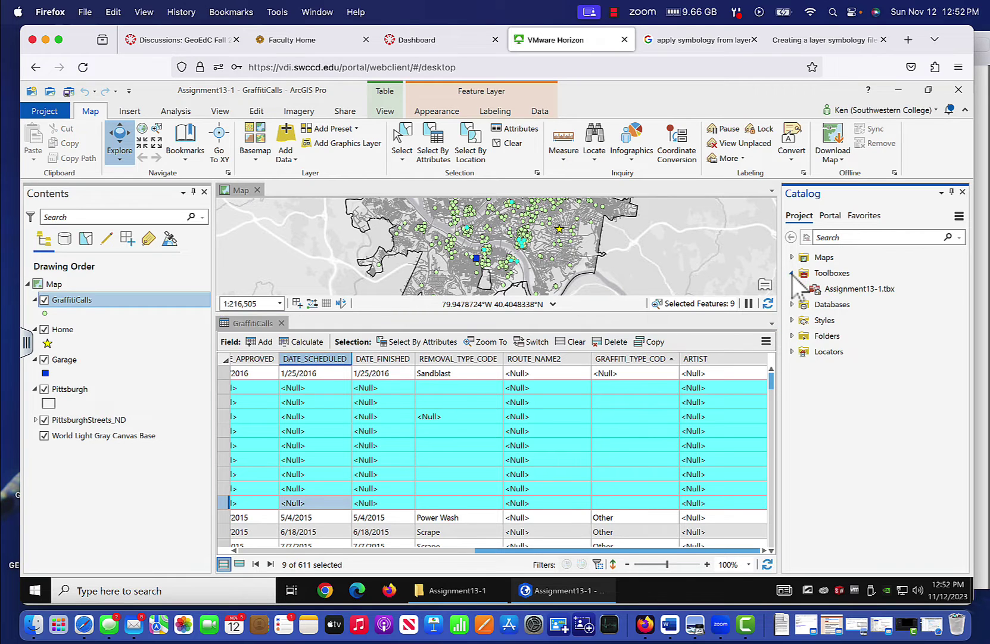
right_click(826, 293)
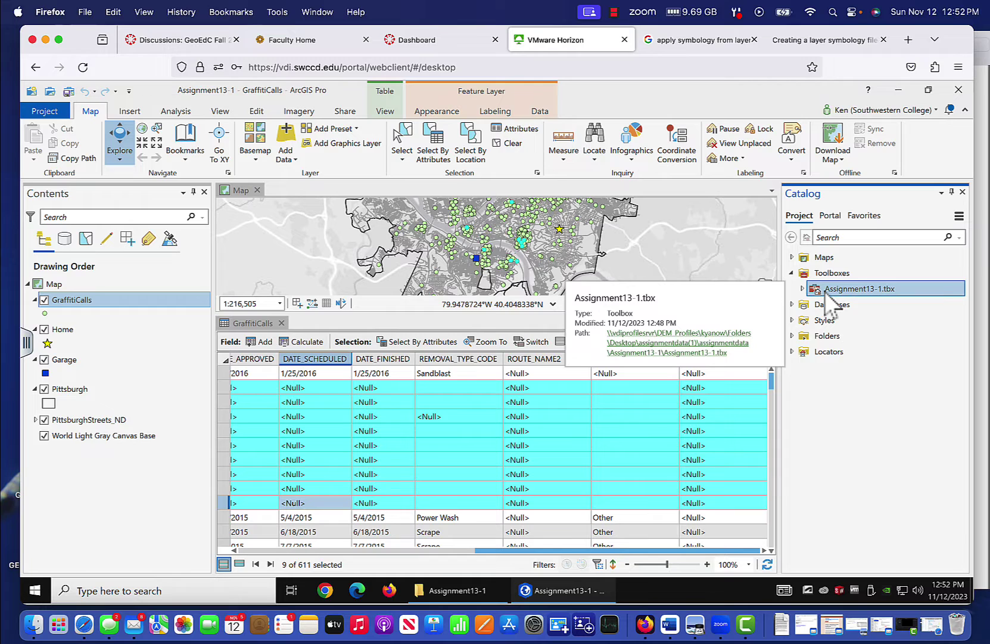
mouse_move(840, 303)
left_click(799, 311)
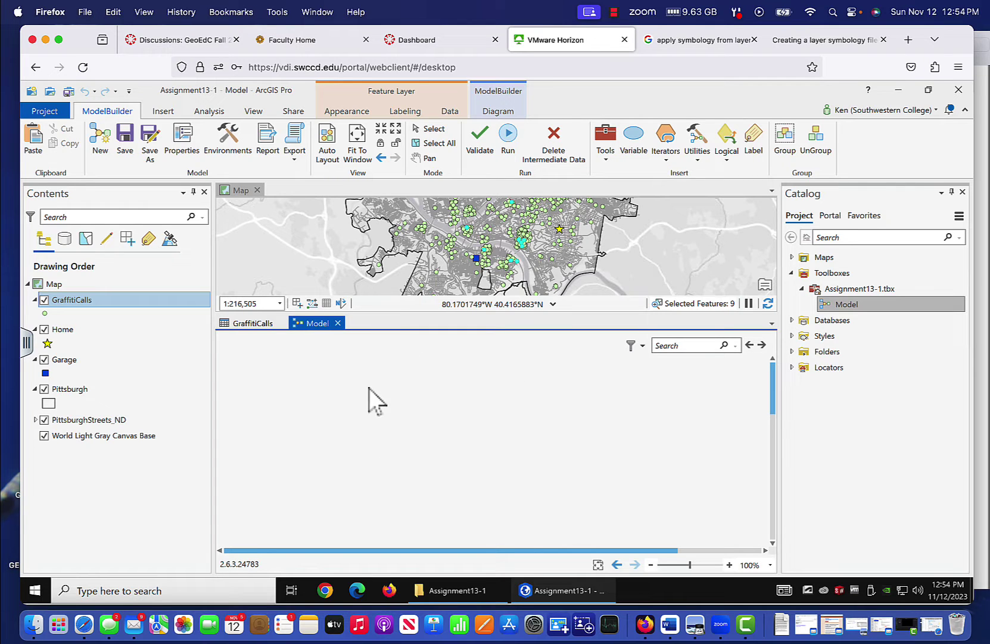
Dock the map view into the same tab group as the GraffitiCalls table and the model, checking each view
left_click(241, 189)
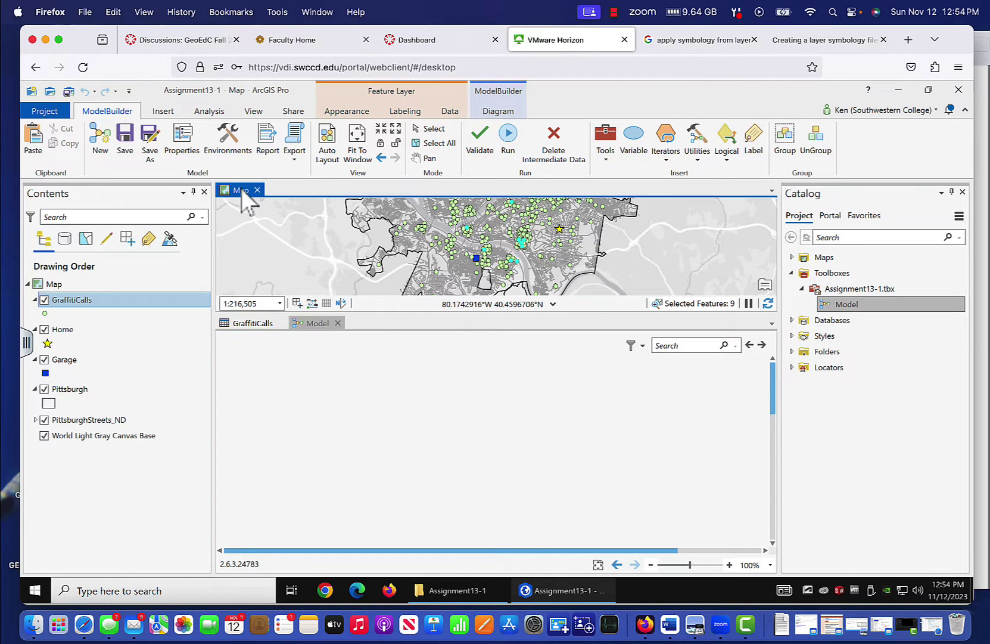
left_click_drag(266, 221, 380, 203)
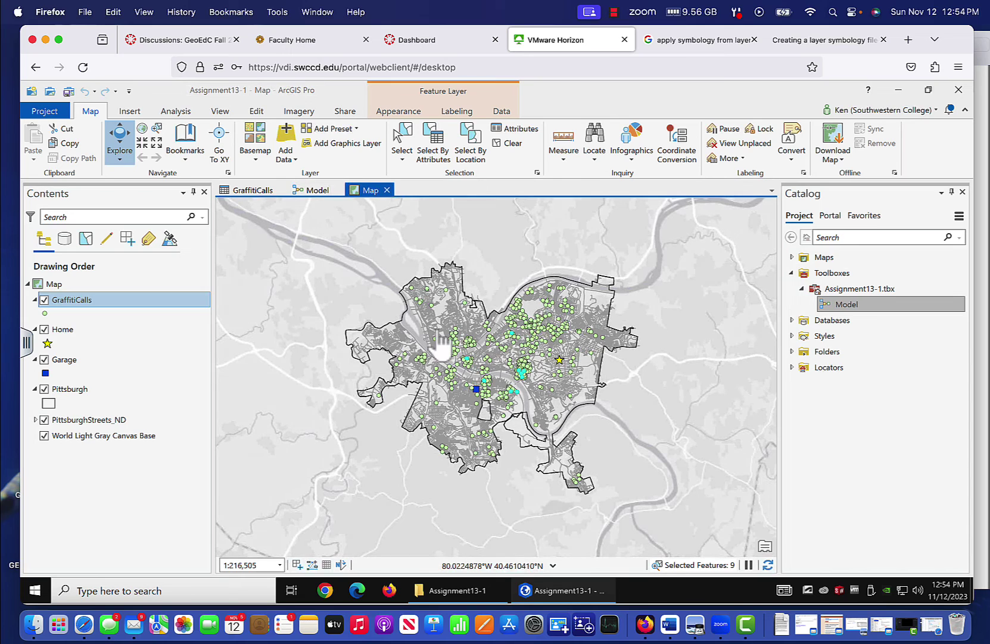
left_click(318, 189)
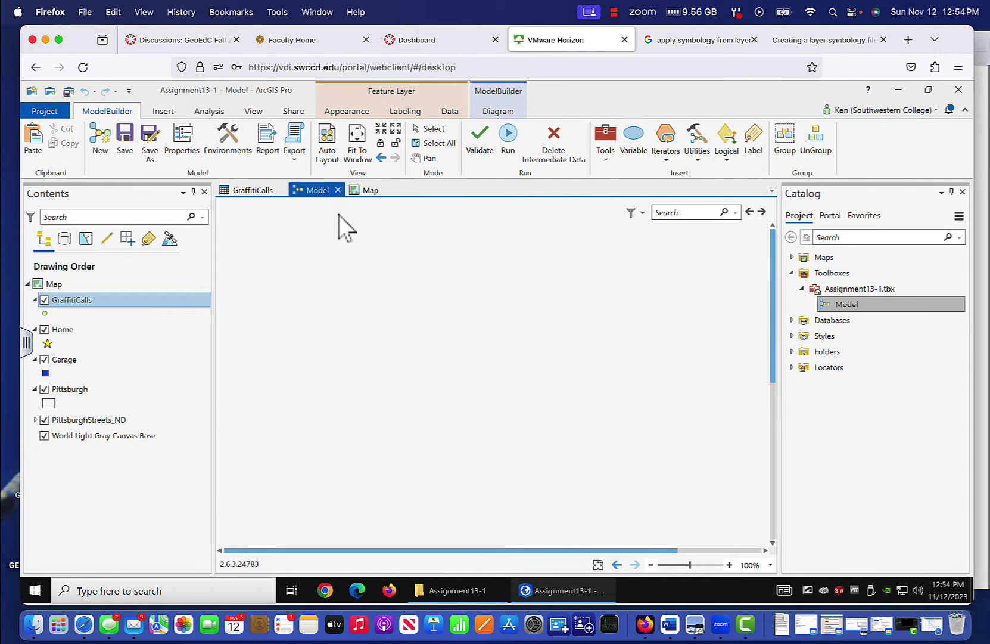
left_click(251, 190)
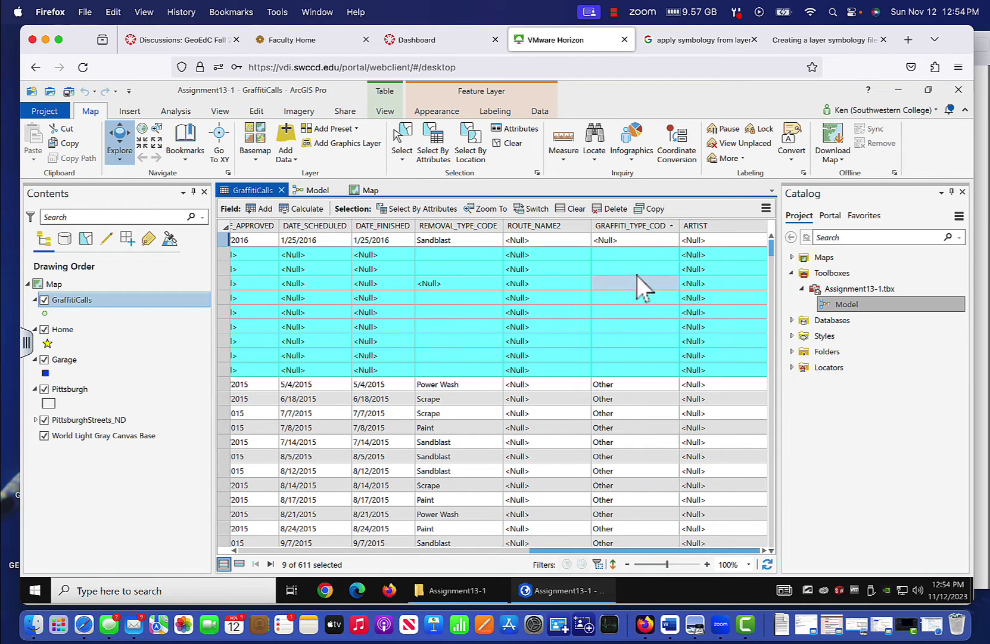
left_click(314, 190)
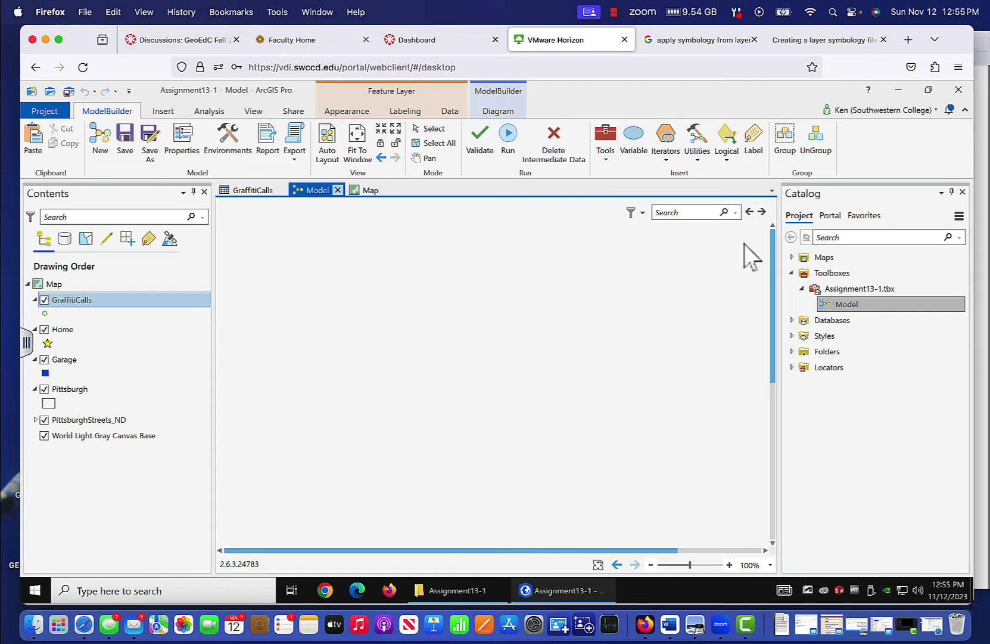
Search the geoprocessing tools for "make feature layer" and add the Make Feature Layer tool to the model
left_click(217, 111)
left_click(171, 143)
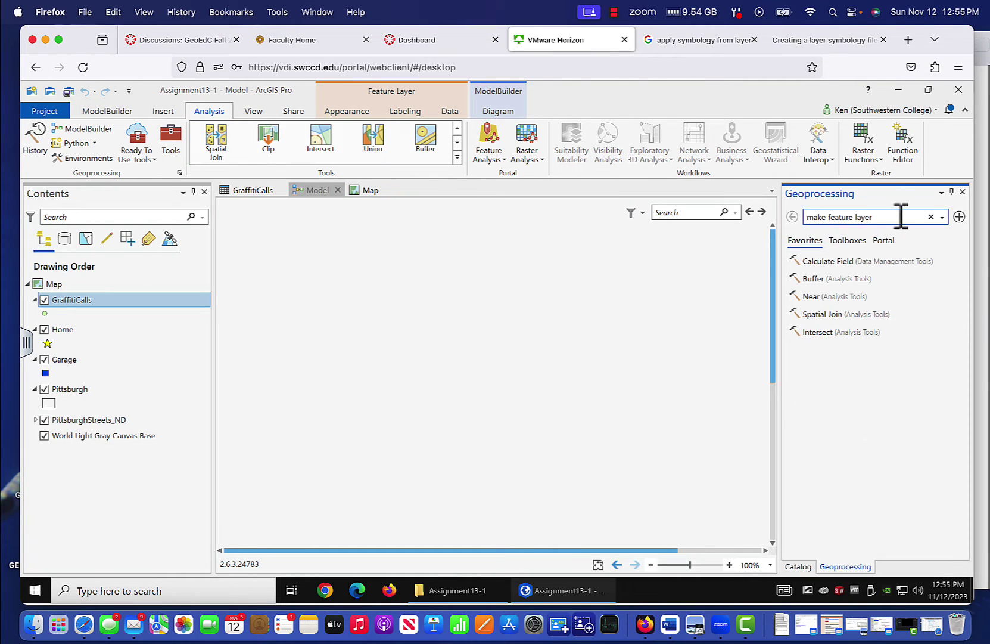
left_click_drag(828, 217, 764, 227)
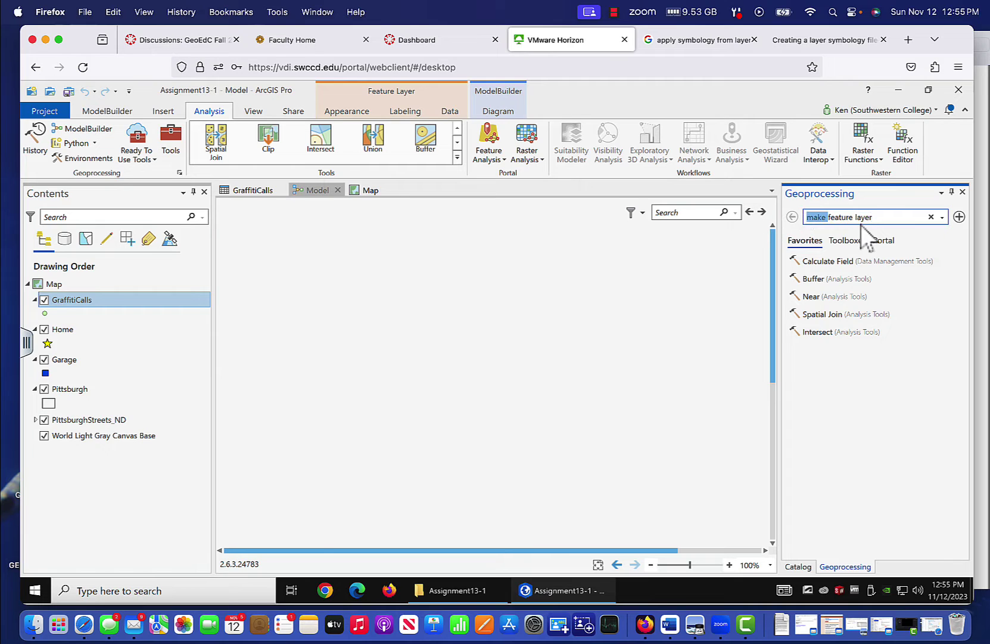
left_click_drag(873, 217, 765, 223)
type("make feature")
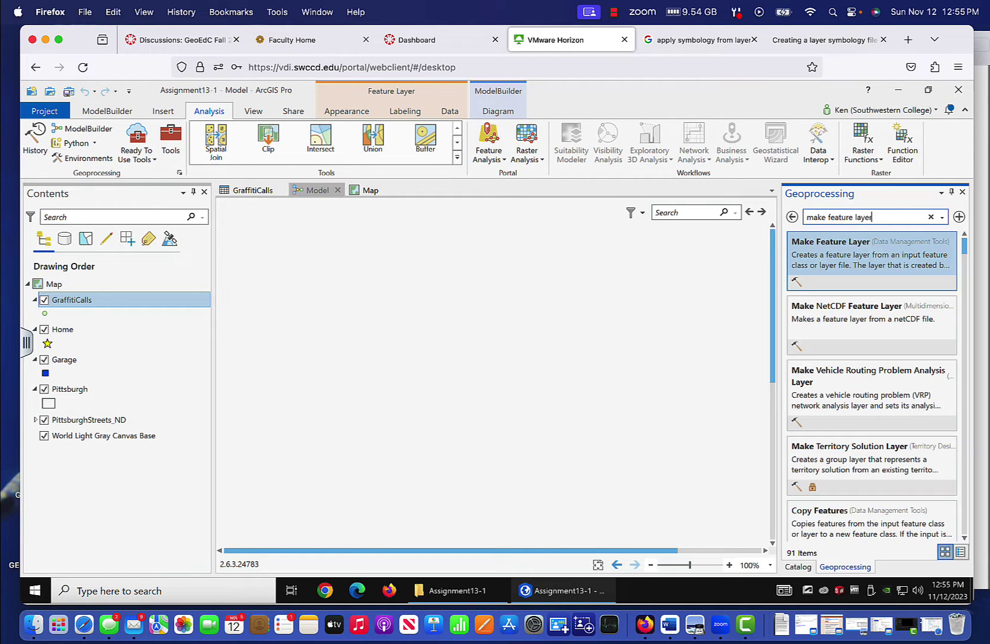
left_click_drag(814, 253, 384, 260)
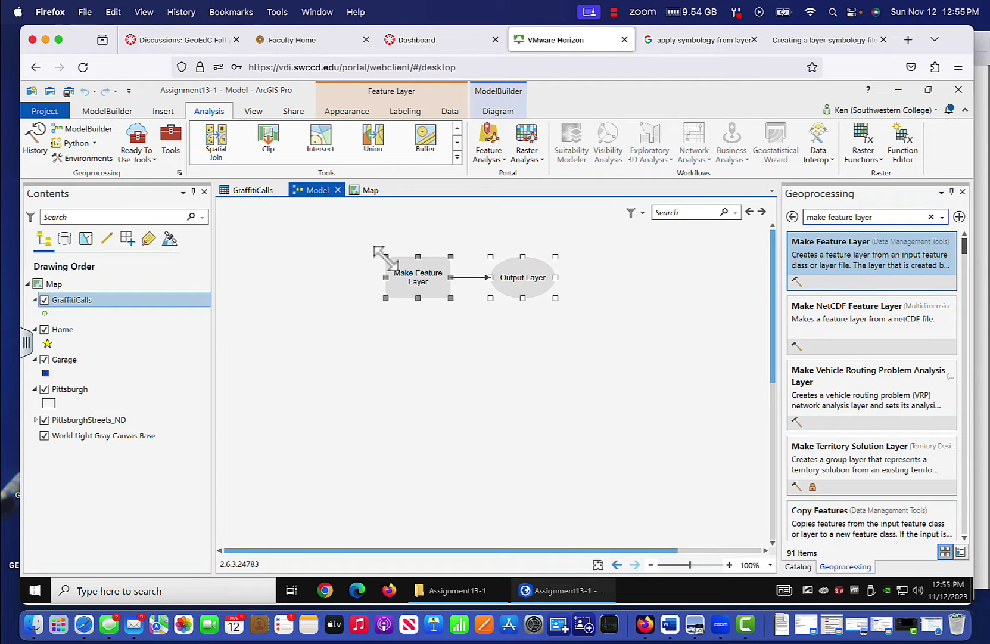
Set the model's Make Feature Layer tool to use GraffitiCalls as input features and NewGraffiti as the output layer
right_click(432, 278)
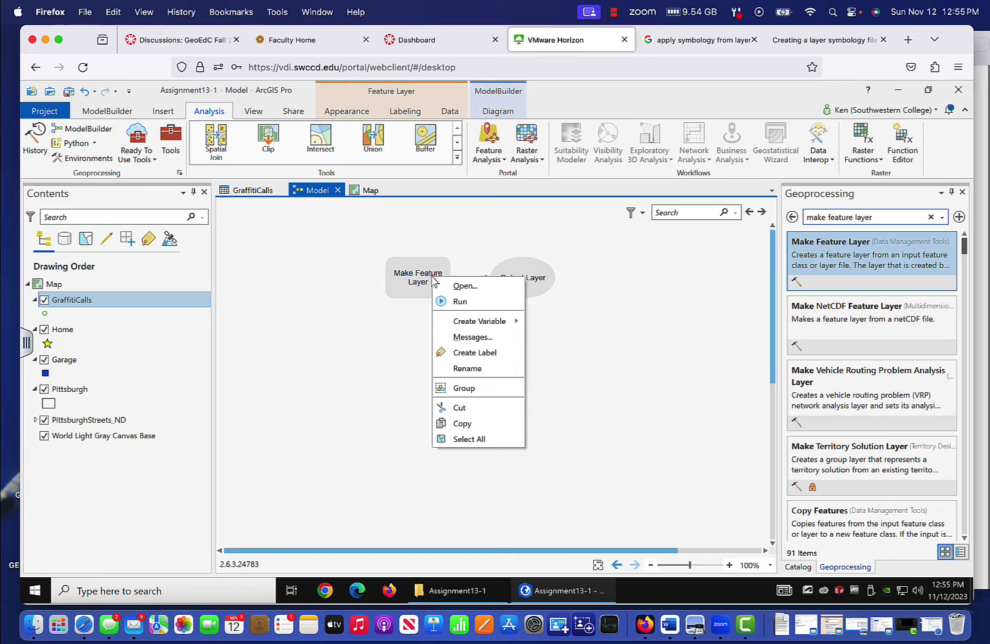
left_click(461, 286)
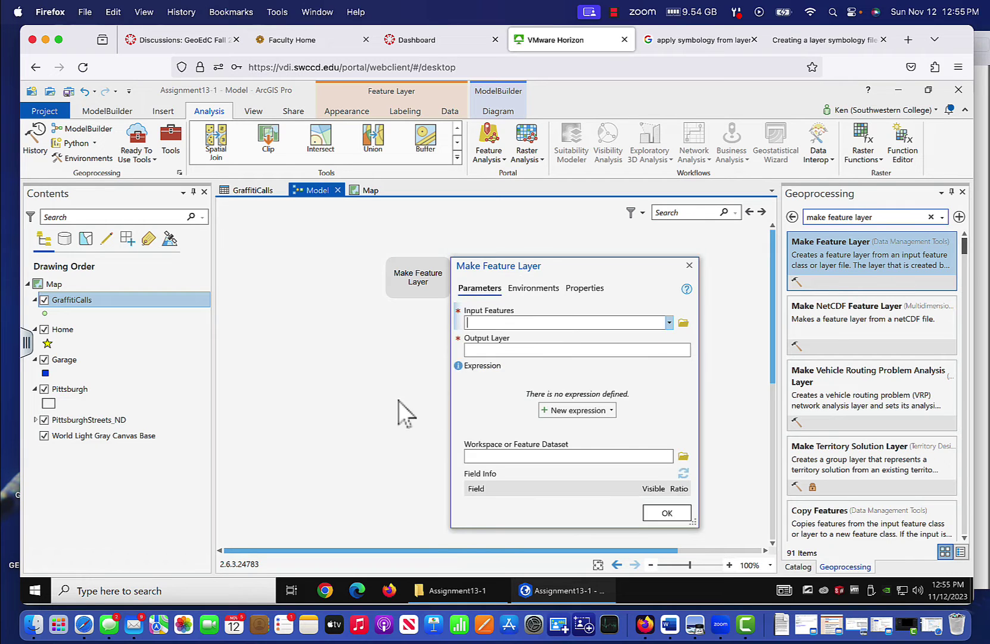
left_click(670, 322)
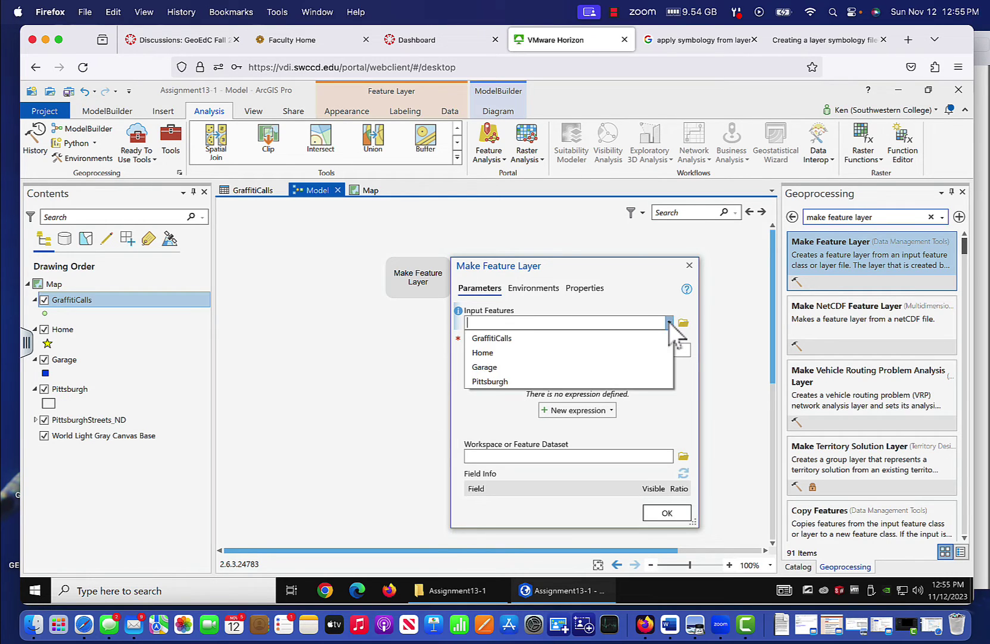
left_click(605, 338)
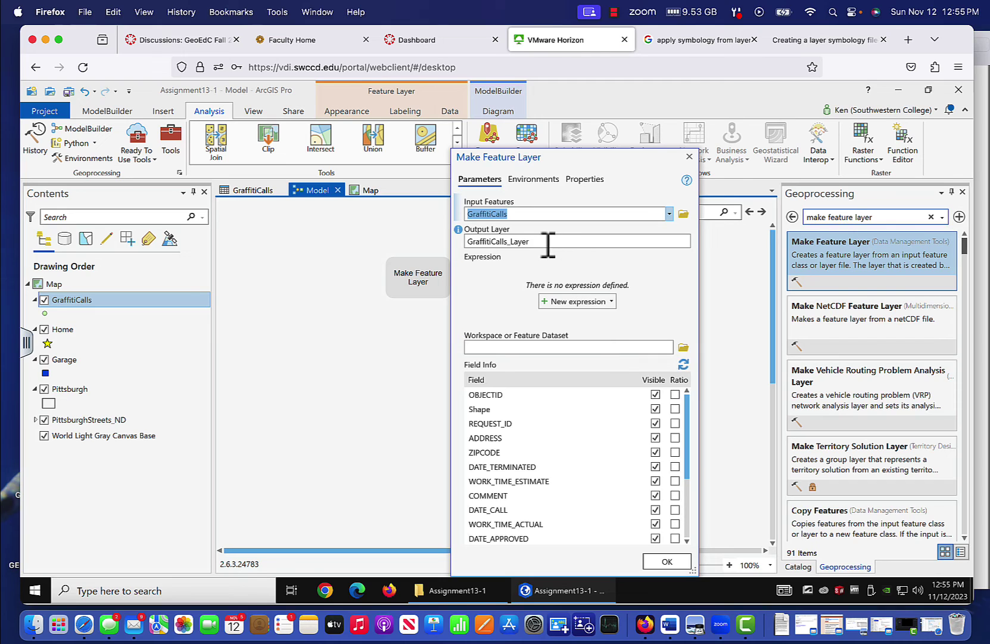
key("Tab")
type("New")
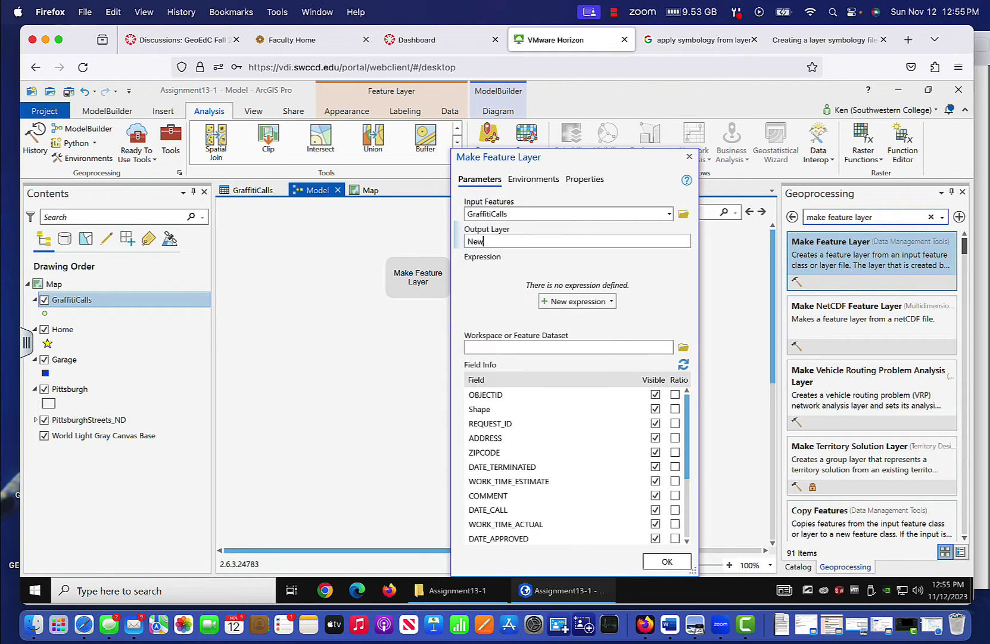
type("Graffiti")
Try to give the Make Feature Layer tool an expression where GRAFFITI_TYPE_CODE is equal to a blank value
left_click(573, 301)
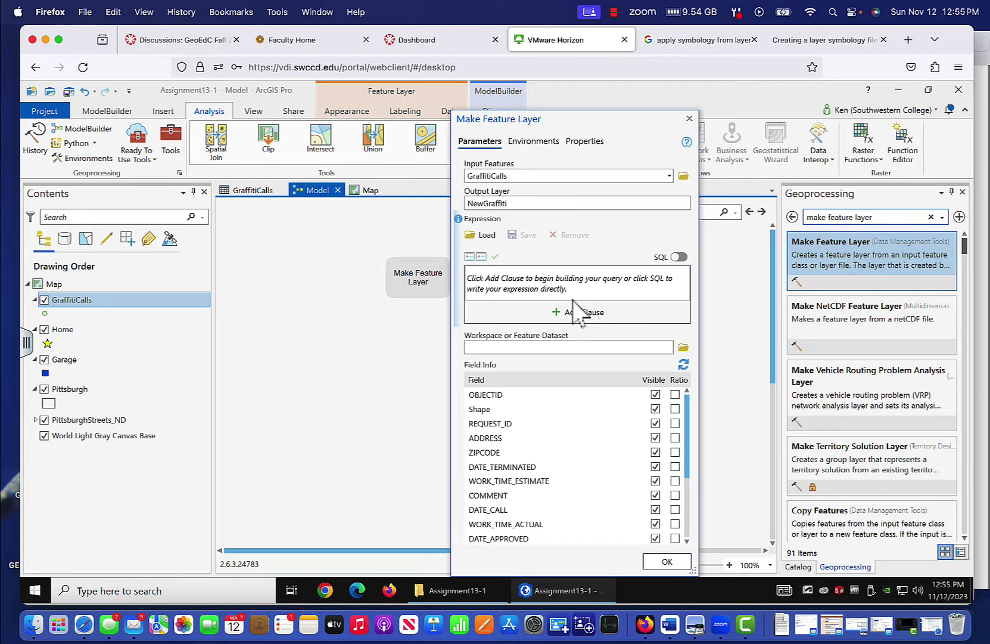
left_click(569, 306)
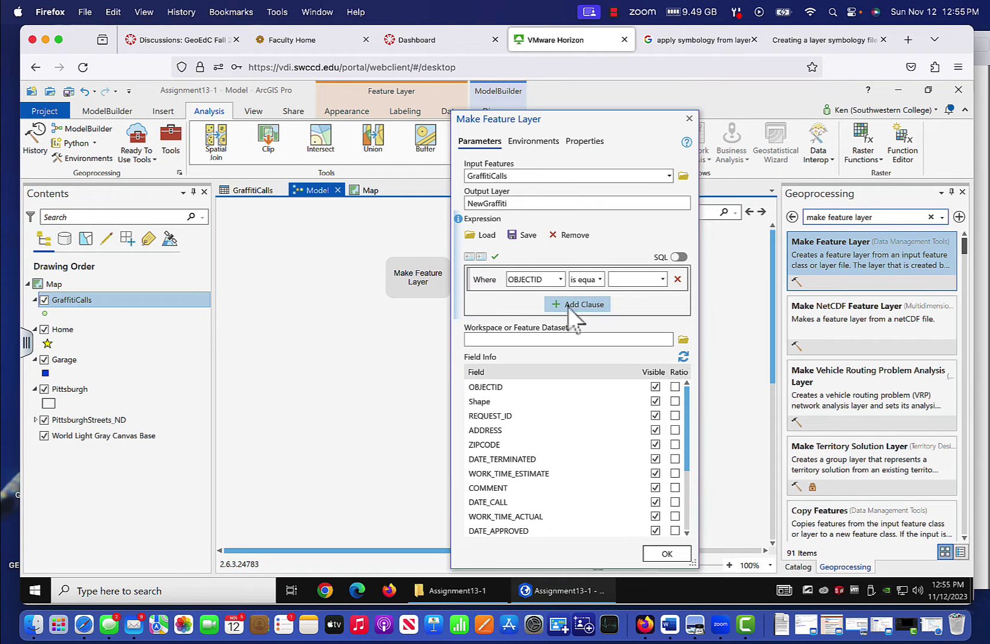
left_click(560, 280)
scroll(593, 381, "down", 2)
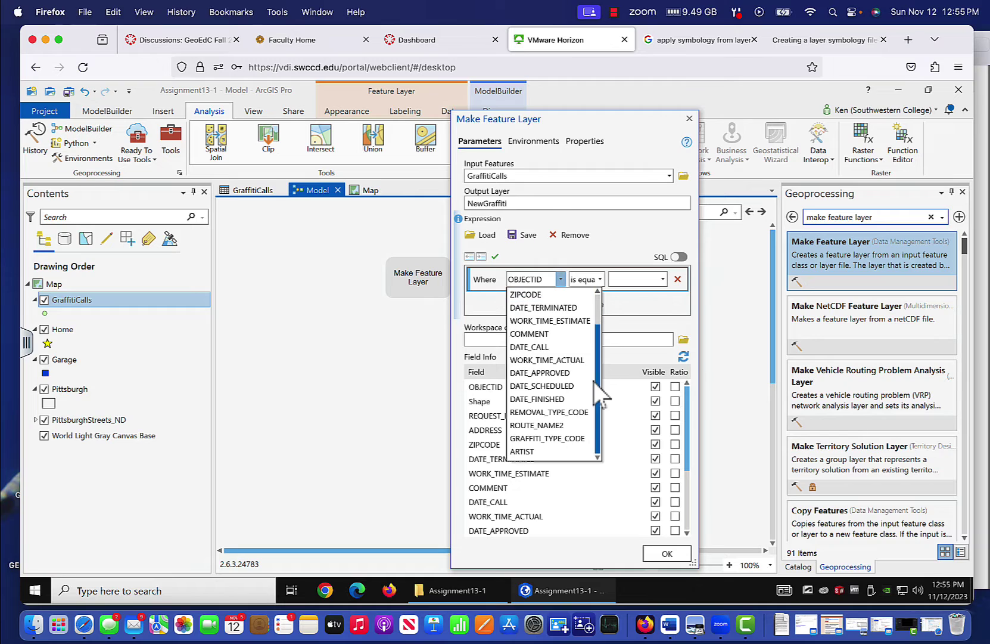
left_click(588, 437)
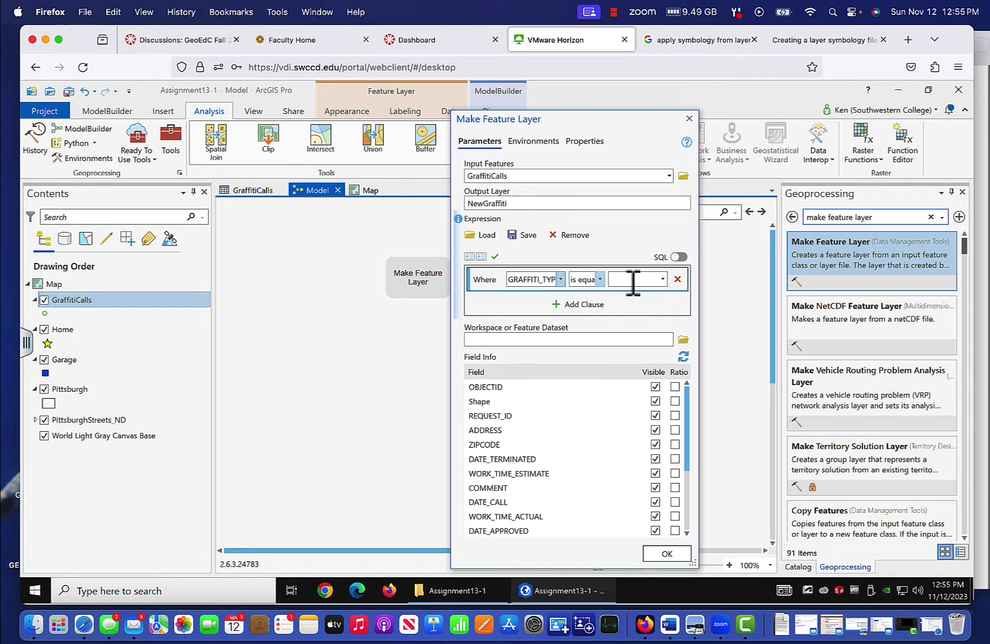
left_click(662, 279)
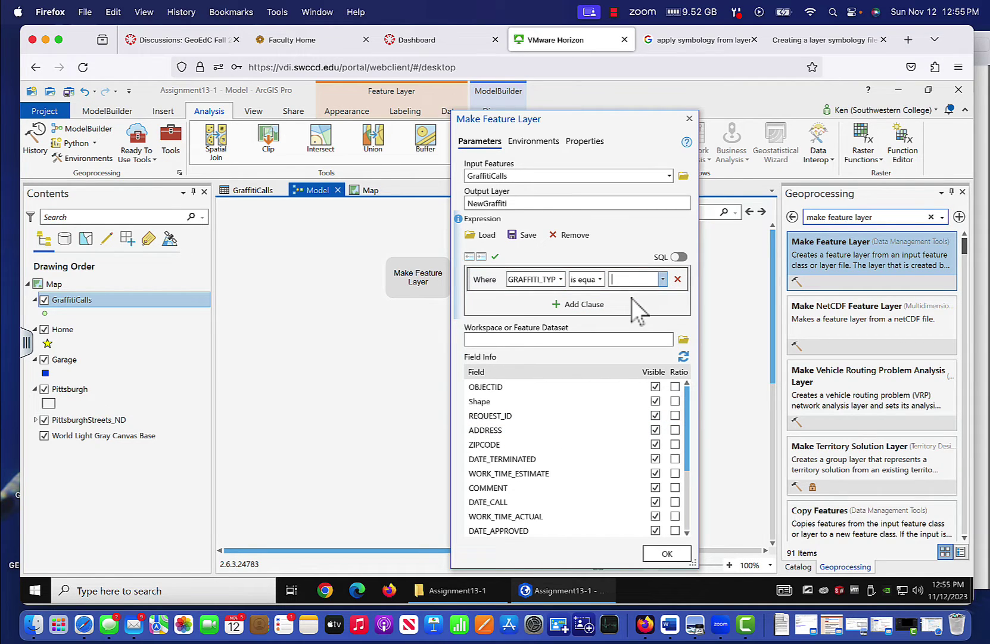
left_click(667, 553)
Try to run the Make Feature Layer process with the blank-value expression and close its message window
right_click(425, 281)
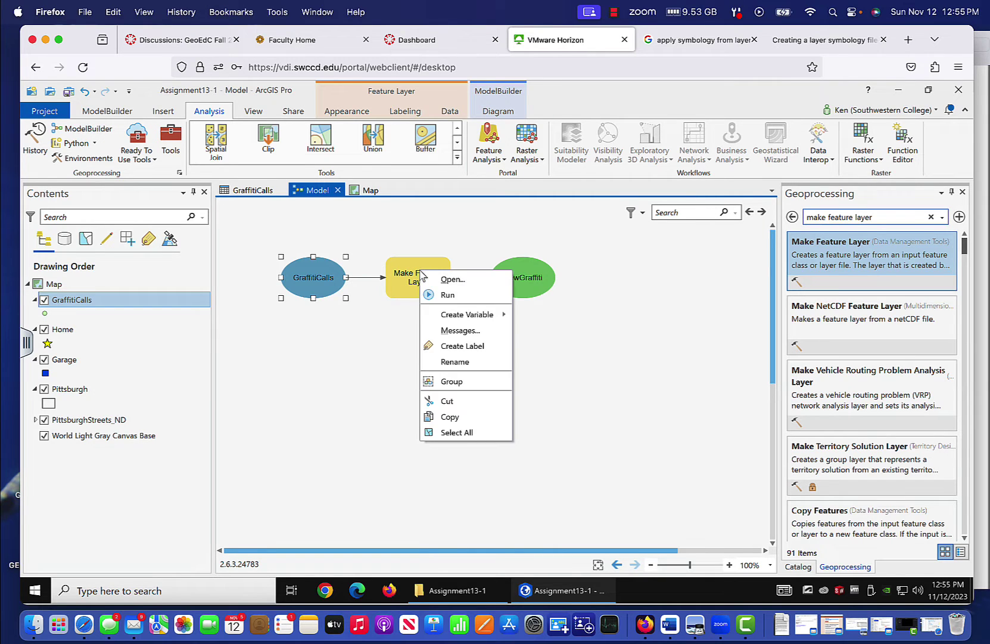
left_click(436, 294)
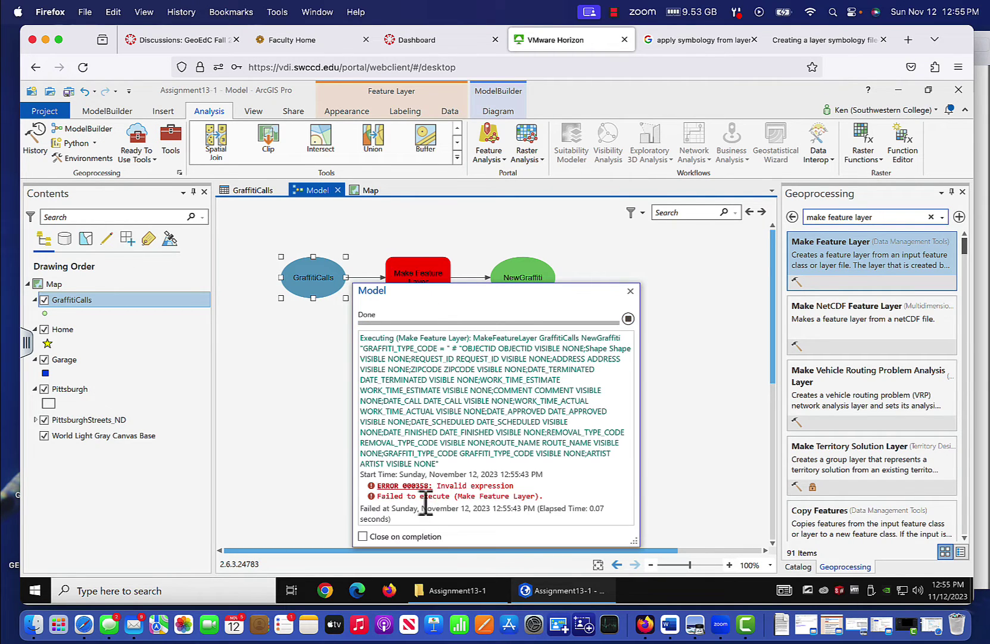
left_click(631, 291)
Remove the blank-value expression from the model's Make Feature Layer tool and accept the change
right_click(425, 281)
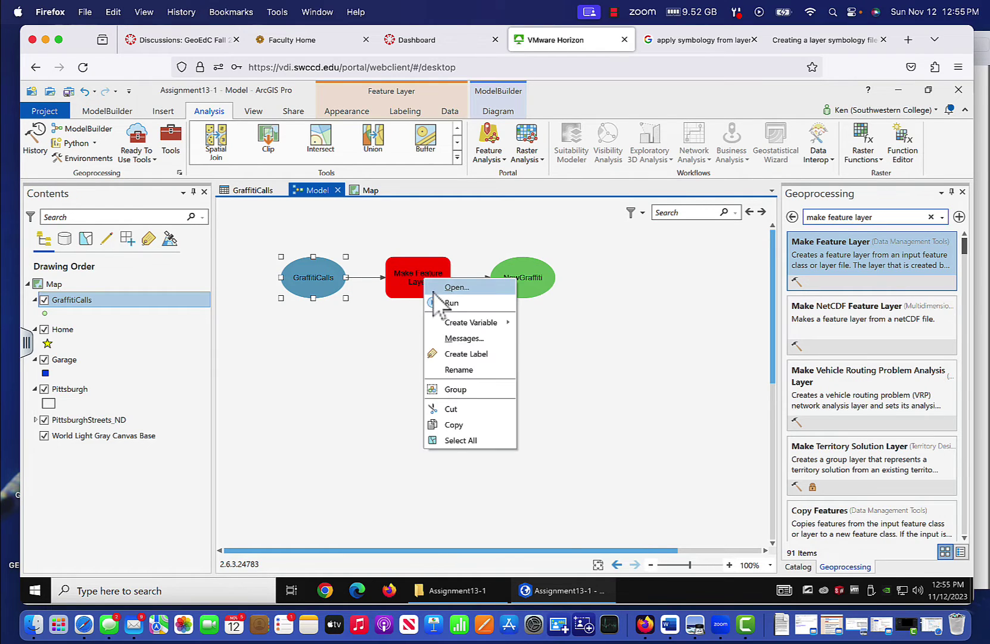
left_click(433, 288)
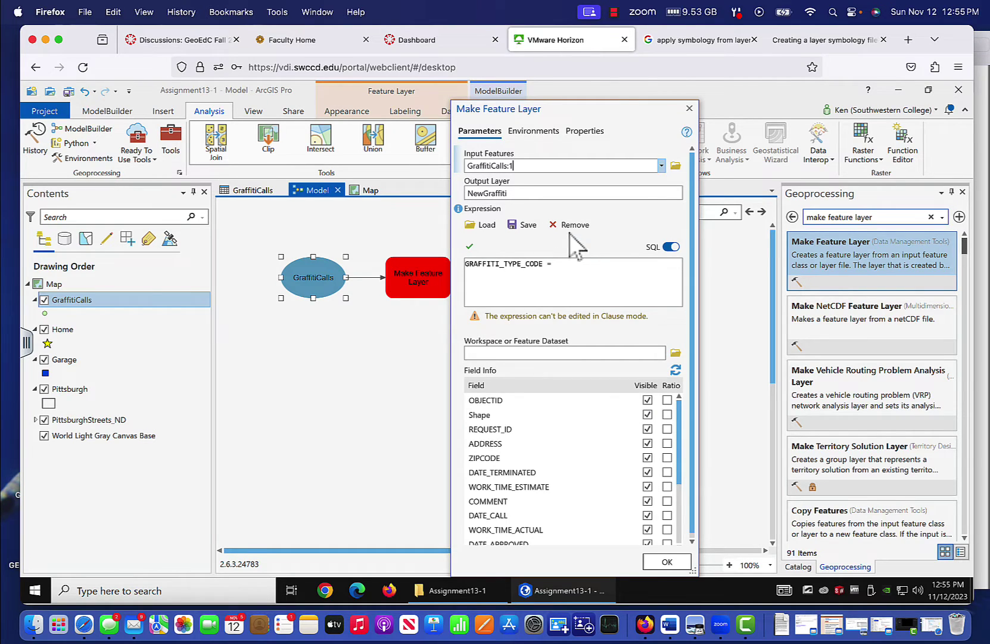
left_click(562, 225)
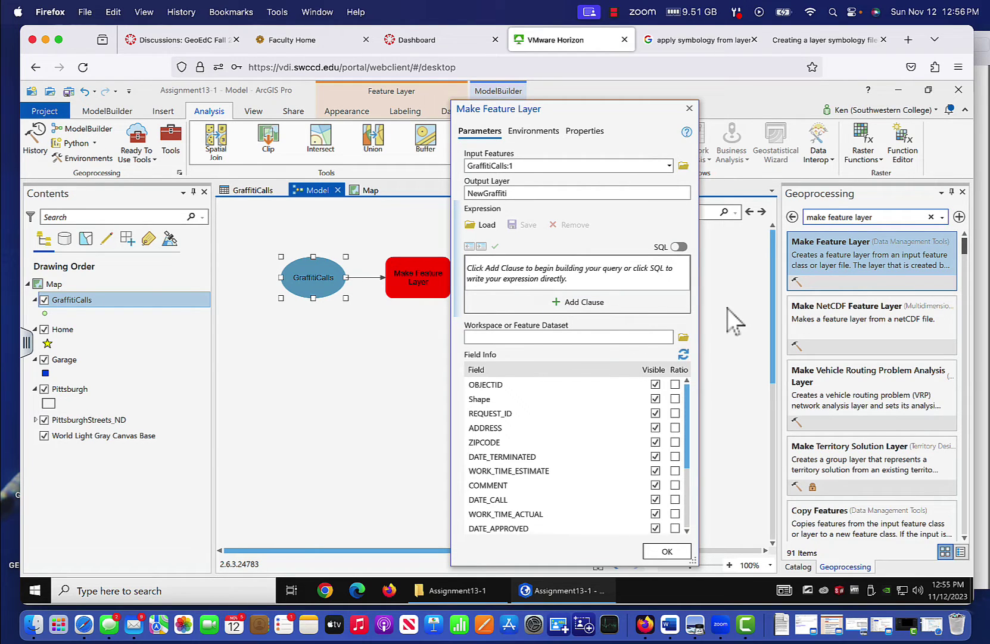
left_click(668, 552)
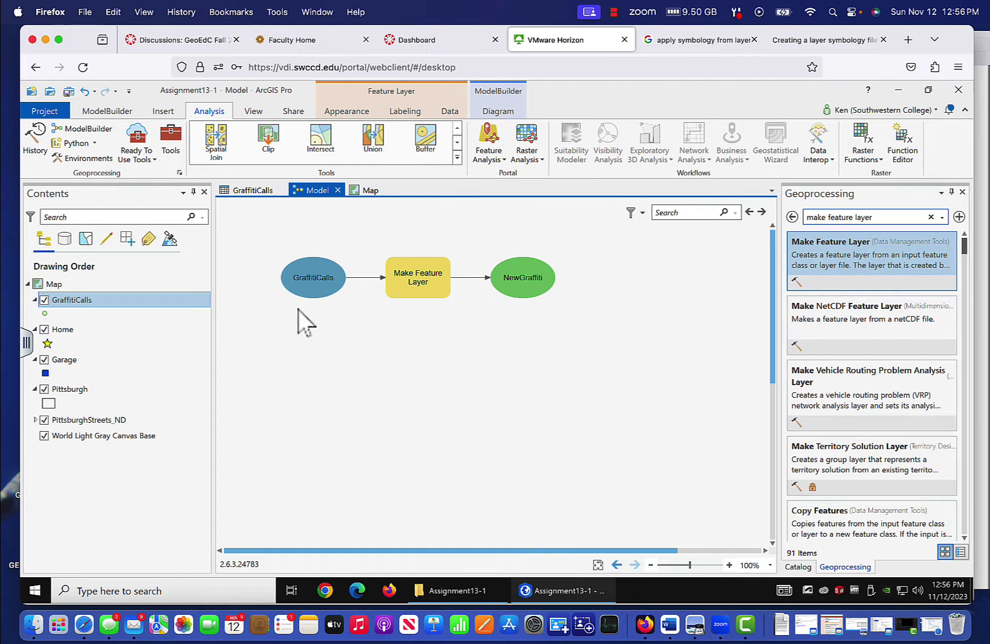
Enter New as the GRAFFITI_TYPE_CODE of the nine selected records in the GraffitiCalls table and clear the selection
left_click(251, 194)
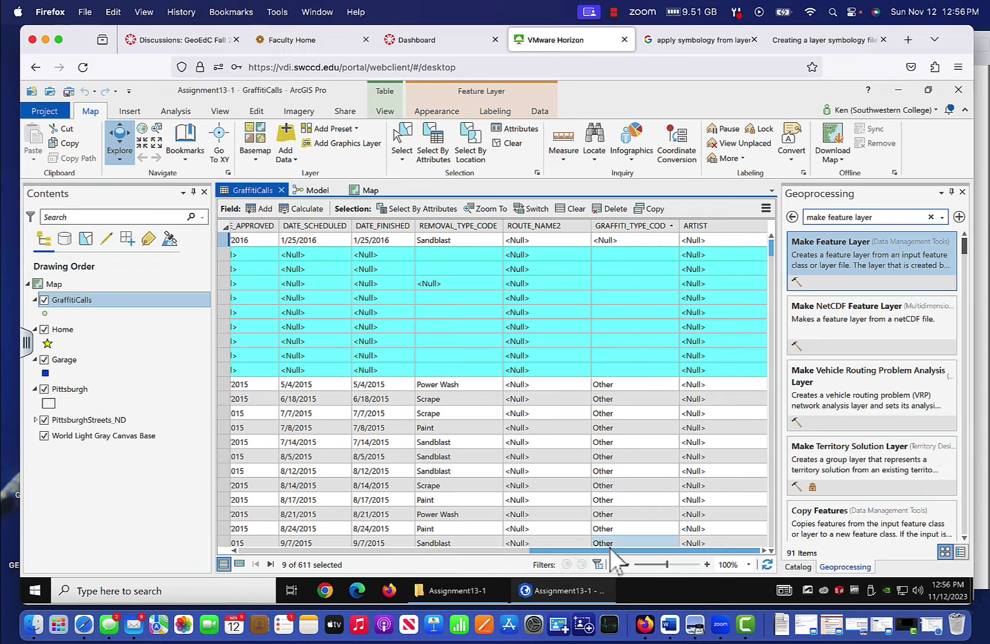
left_click_drag(572, 551, 660, 573)
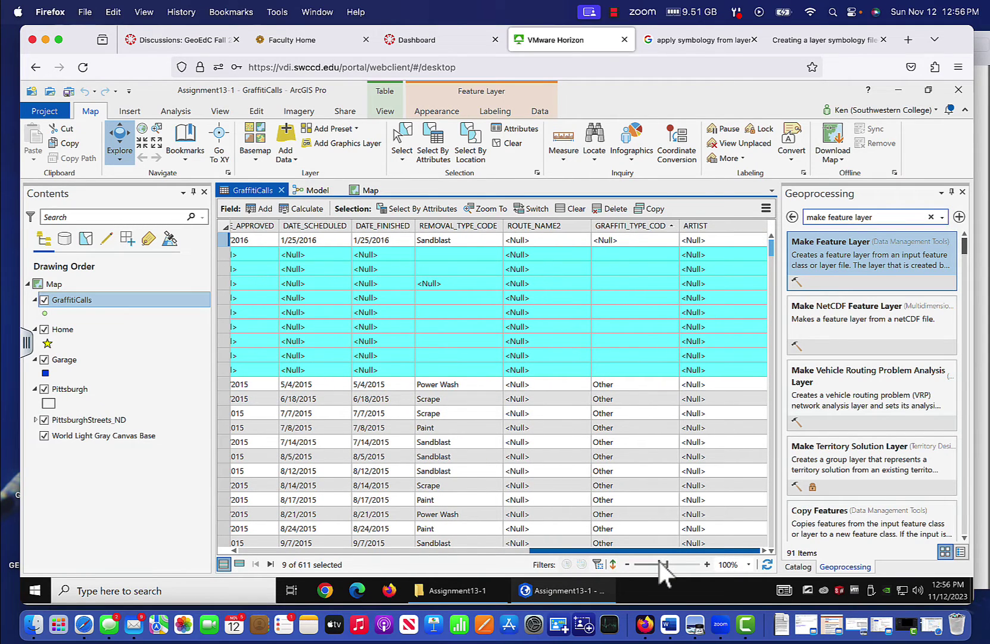
mouse_move(665, 573)
left_mouse_down()
mouse_move(605, 559)
mouse_move(558, 566)
mouse_move(679, 578)
left_mouse_up()
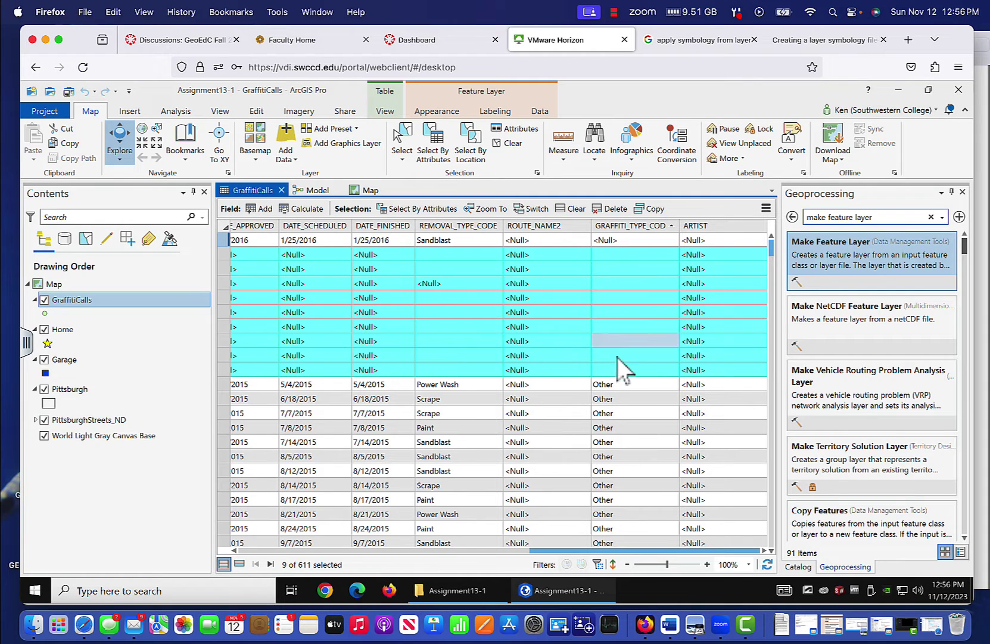
left_click(619, 257)
left_click(619, 257)
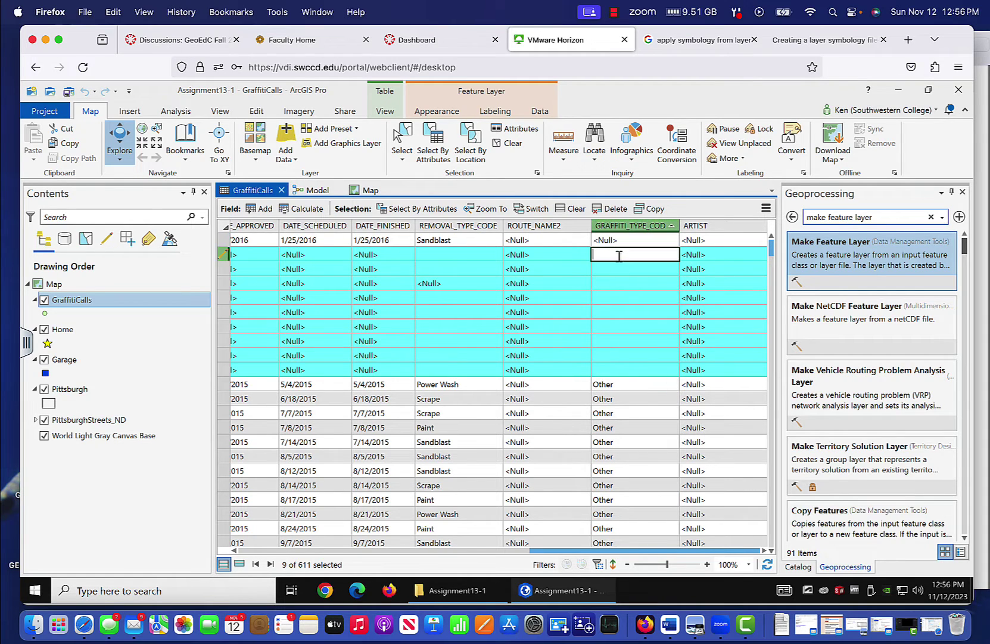
type("New")
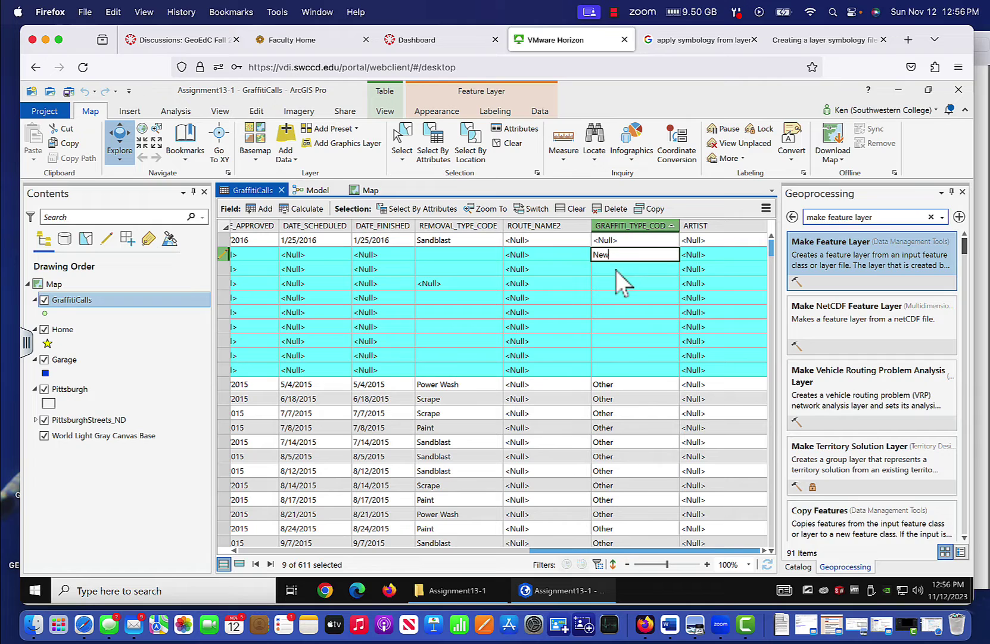
key("Return")
type("New")
key("Return")
type("N ew")
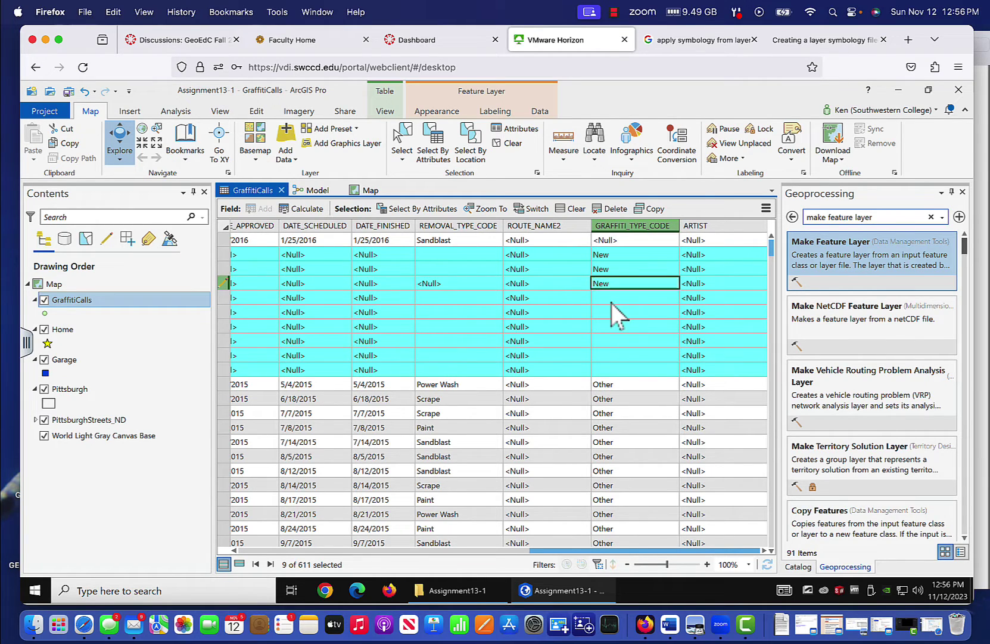
key("Return")
type("New")
key("Return")
type("New")
key("Return")
type("New")
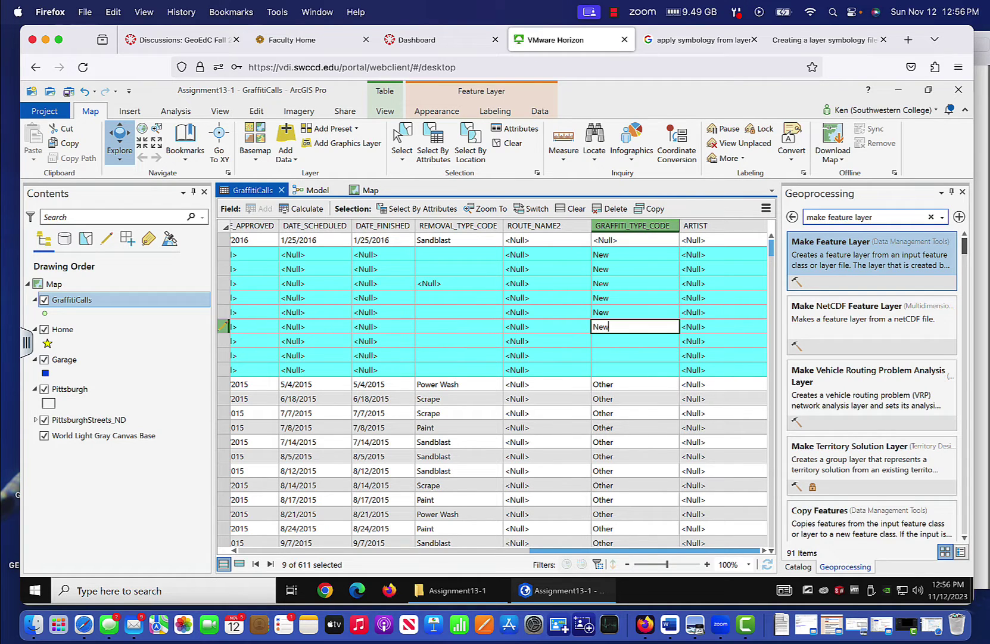
key("Return")
type("New")
key("Return")
type("New")
key("Return")
type("NBew")
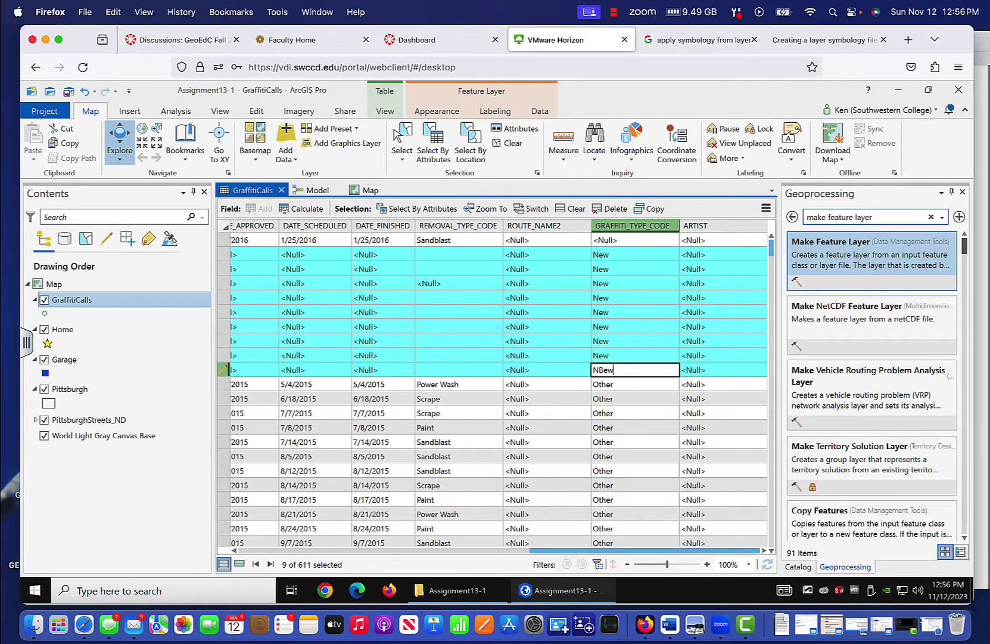
left_click(603, 398)
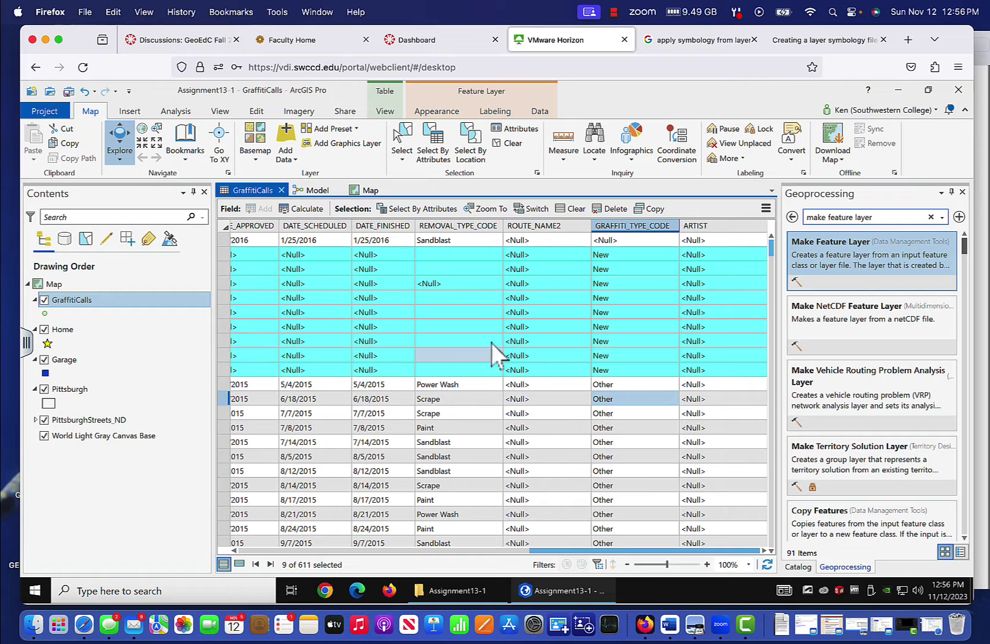
left_click(505, 144)
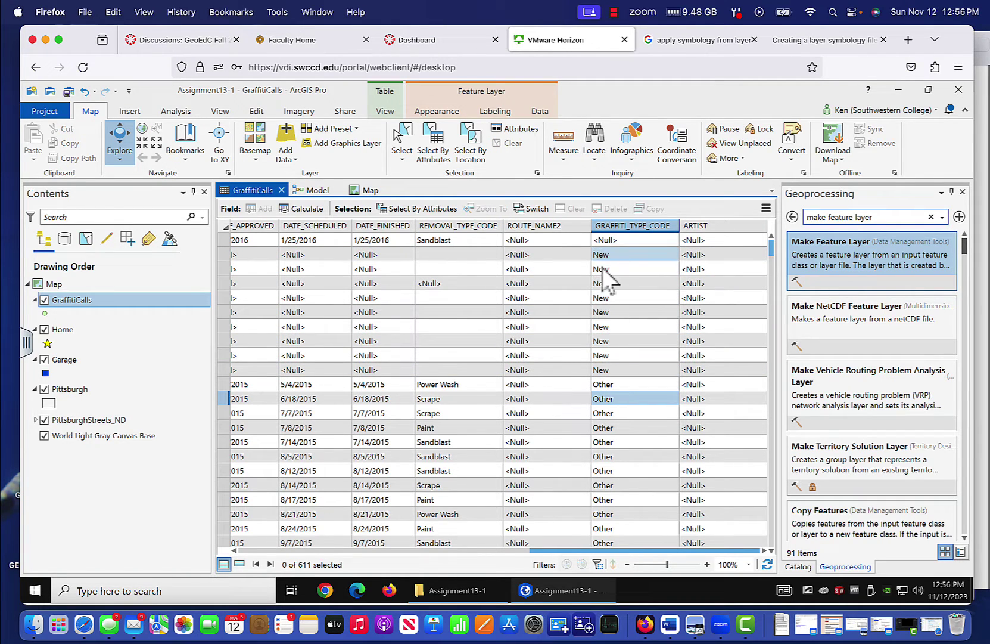
Set the model's Make Feature Layer expression to select records where GRAFFITI_TYPE_CODE is equal to New
left_click(317, 190)
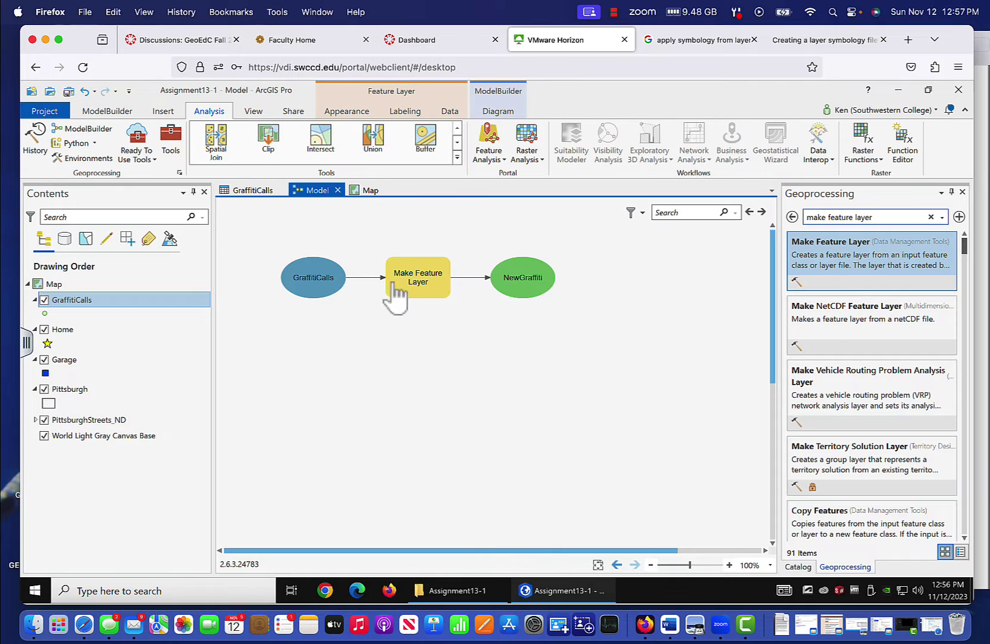
right_click(422, 277)
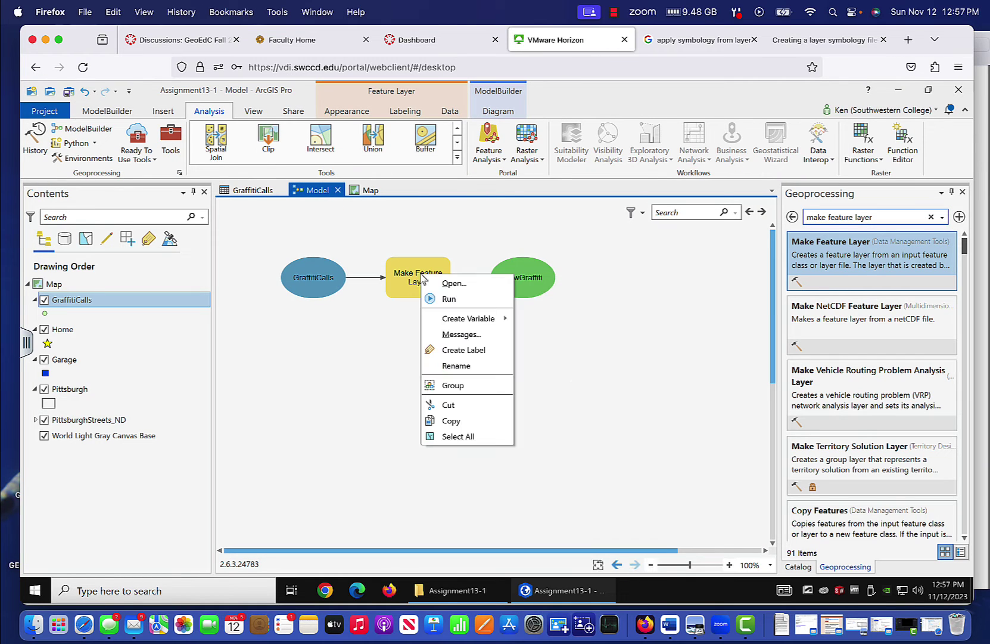
left_click(451, 283)
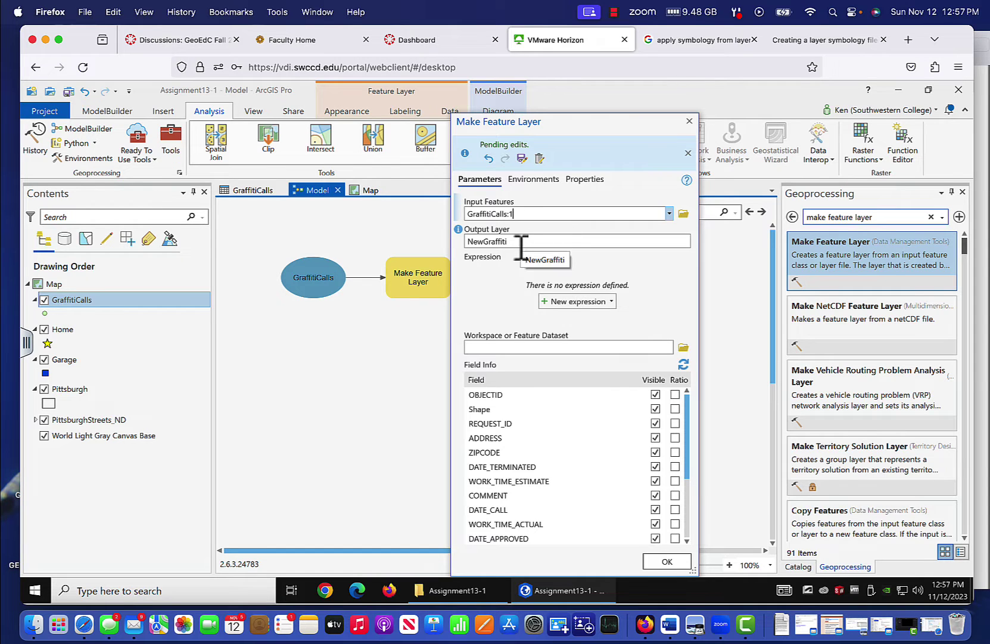
left_click(563, 301)
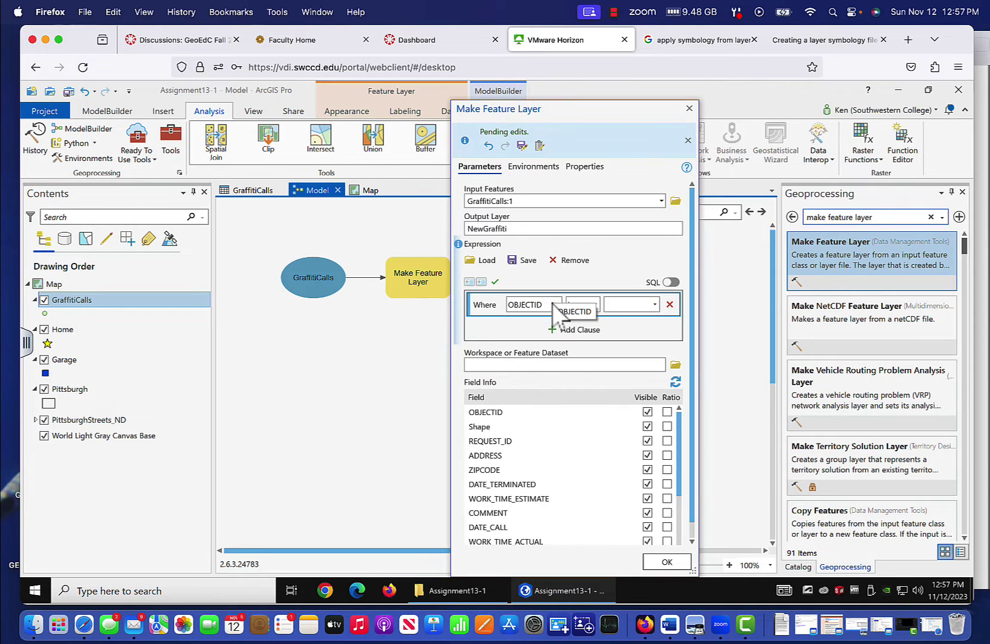
left_click(557, 304)
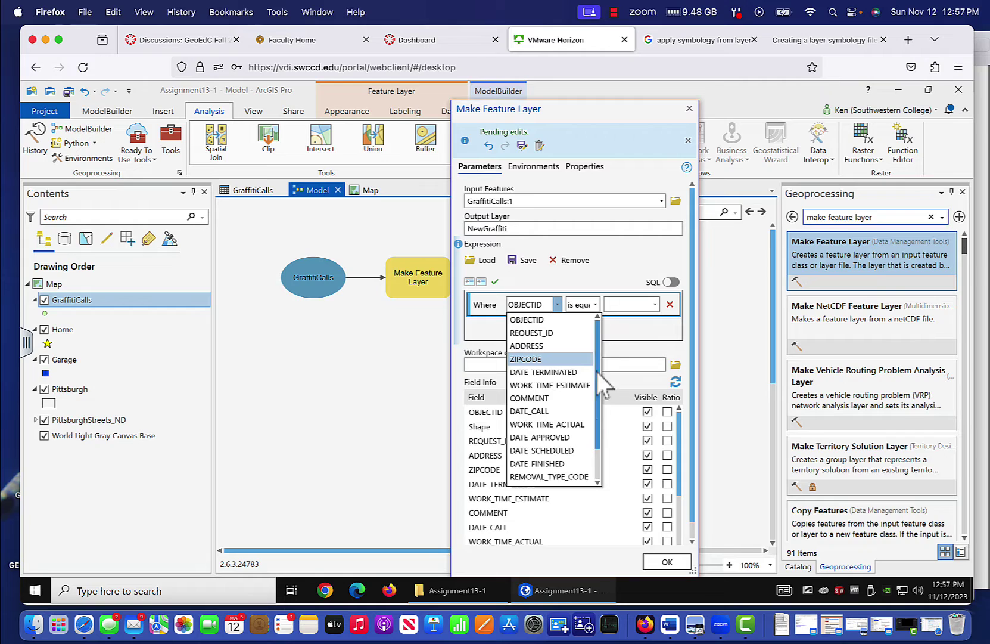
scroll(597, 363, "down", 3)
left_click(568, 466)
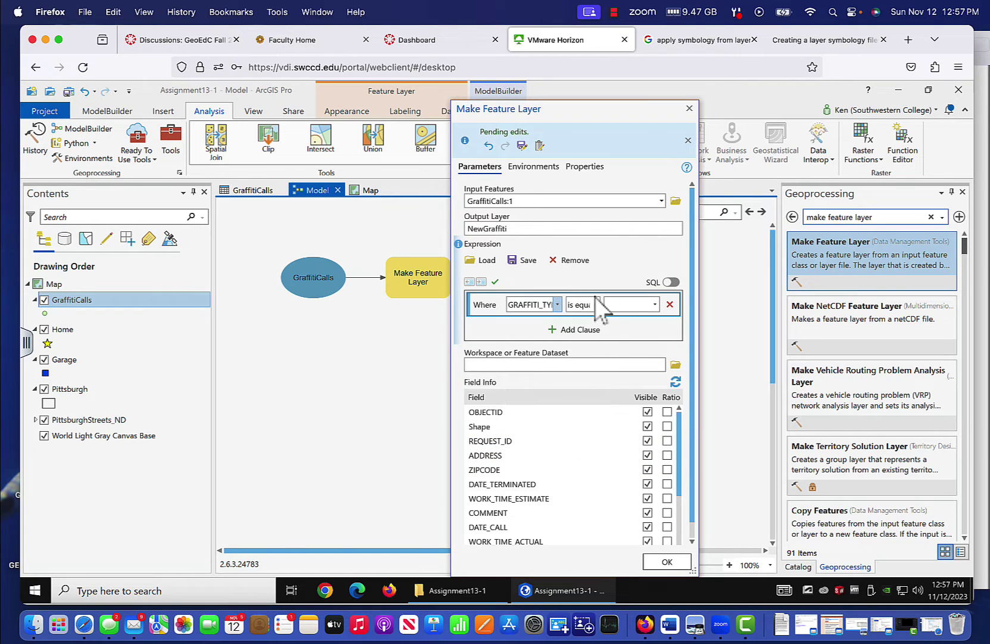
left_click(654, 304)
left_click(646, 321)
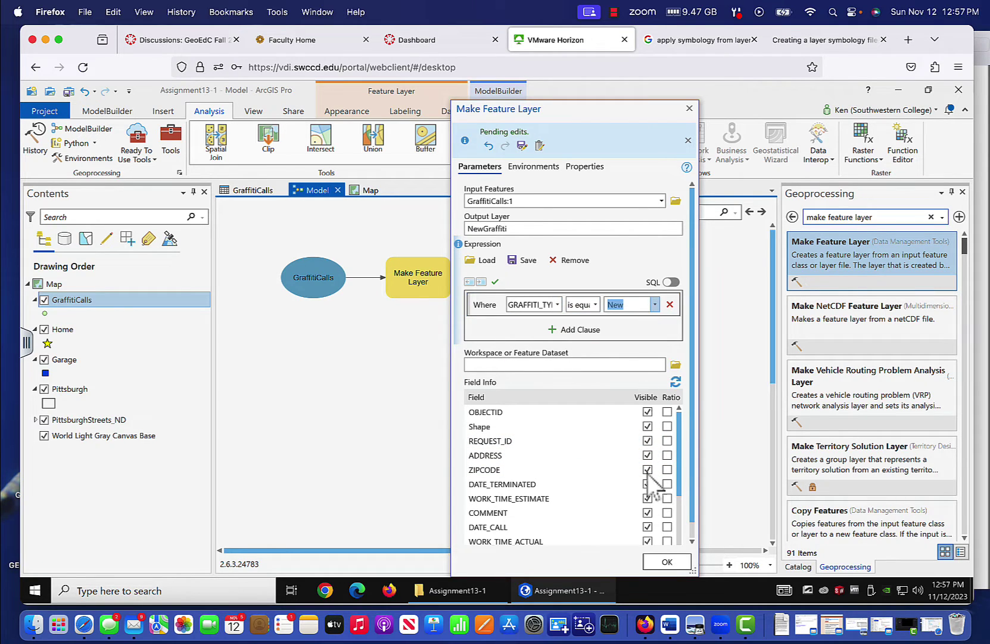
left_click(666, 561)
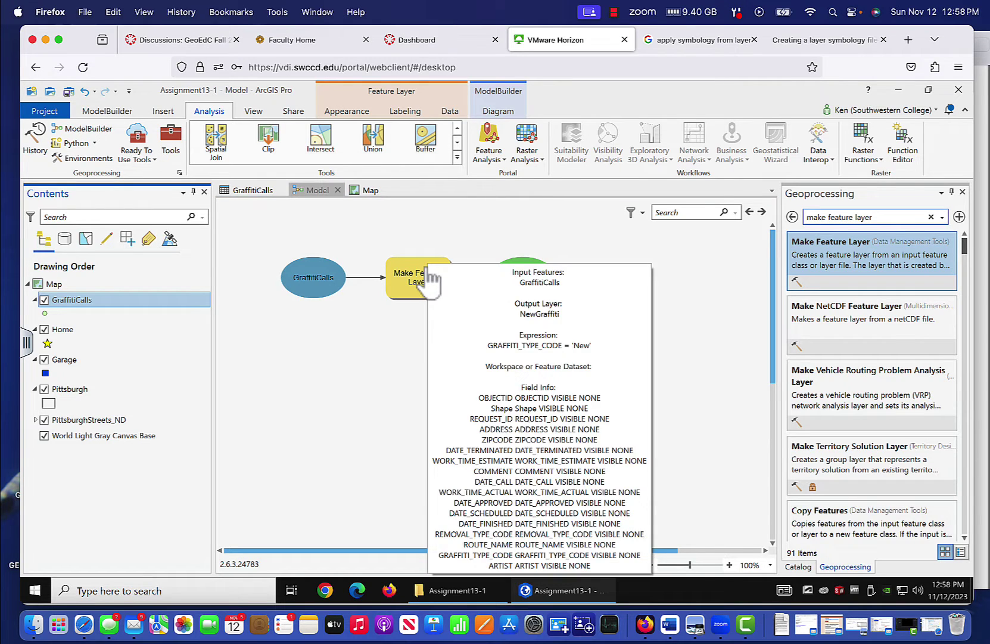
Run the model's Make Feature Layer process and add its NewGraffiti output to the display
right_click(430, 280)
left_click(454, 351)
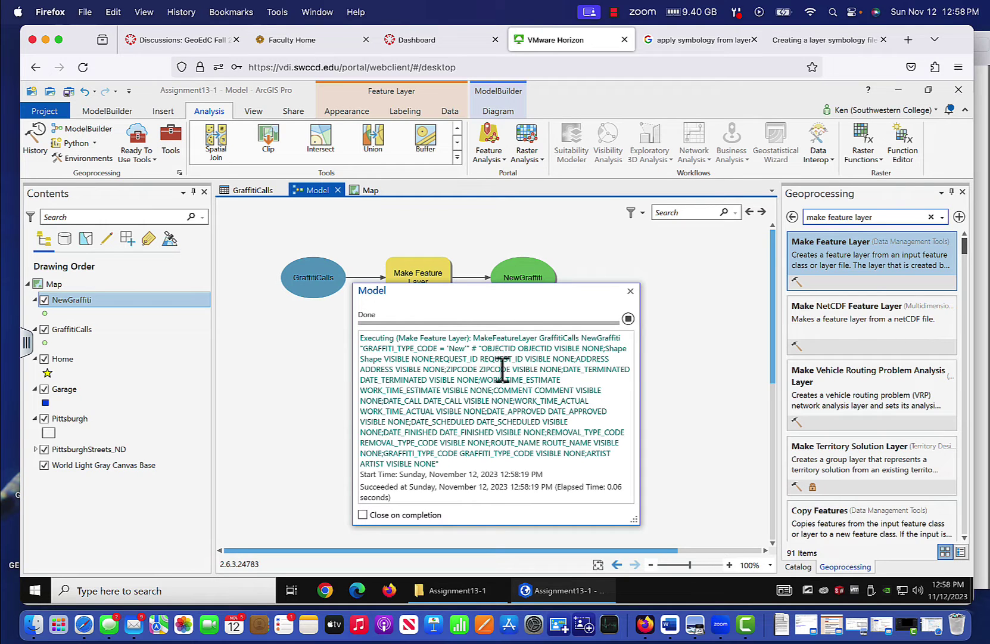
right_click(523, 280)
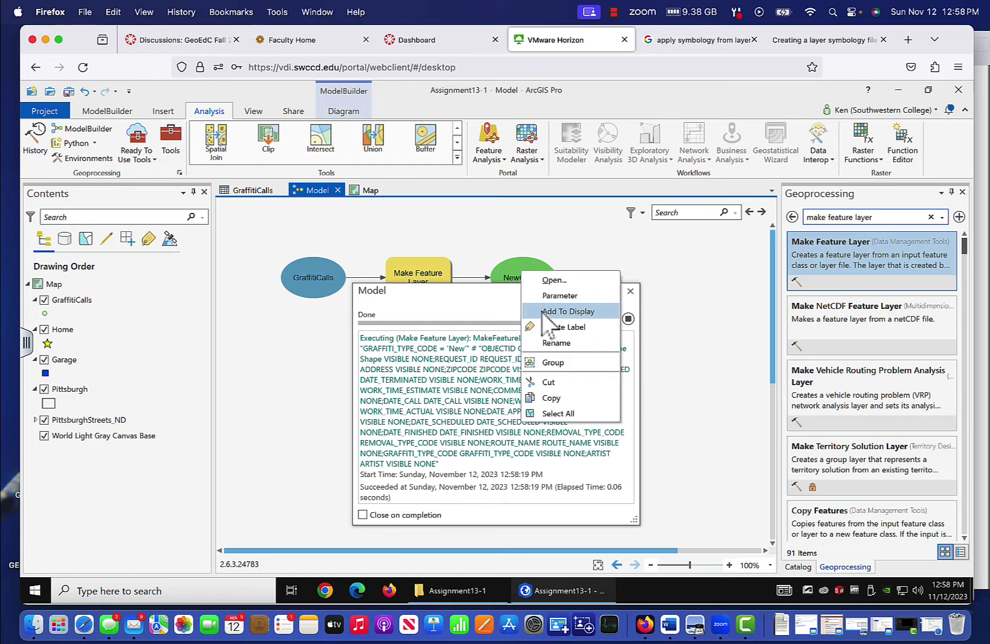
left_click(541, 312)
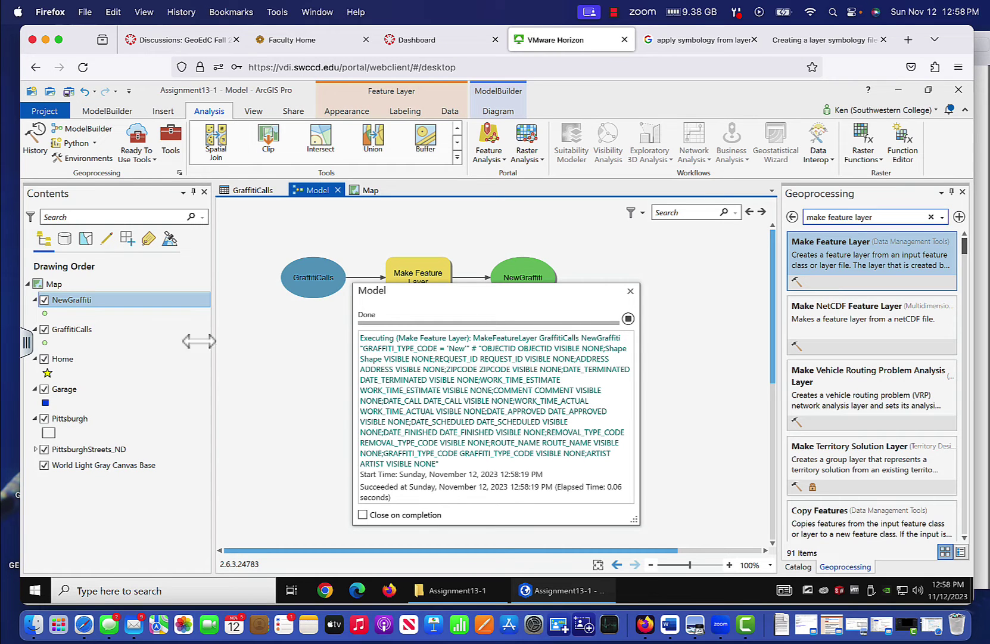
Show the map and turn off the GraffitiCalls layer so only the NewGraffiti calls are drawn
left_click(366, 192)
left_click(54, 331, "ctrl")
left_click(44, 329)
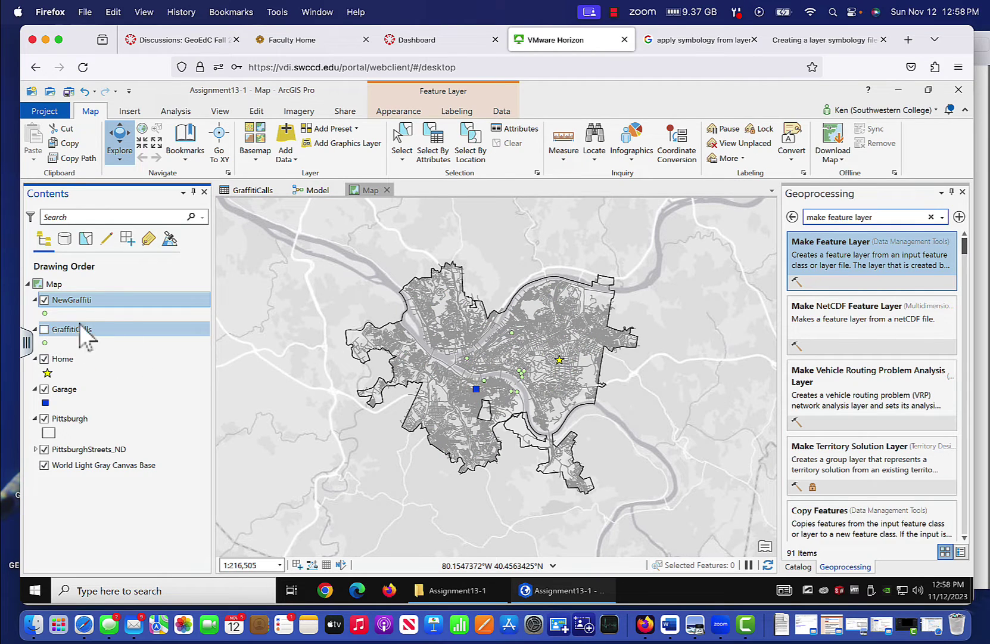
Change the NewGraffiti layer's point symbol to the red Pentagon 3 from the ArcGIS 2D gallery
left_click(74, 301)
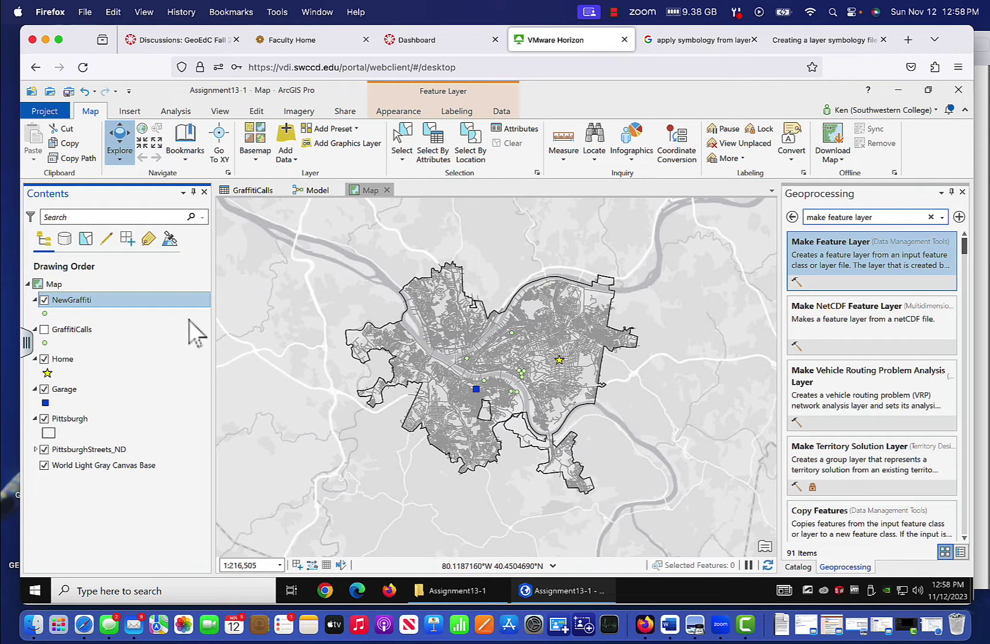
right_click(90, 298)
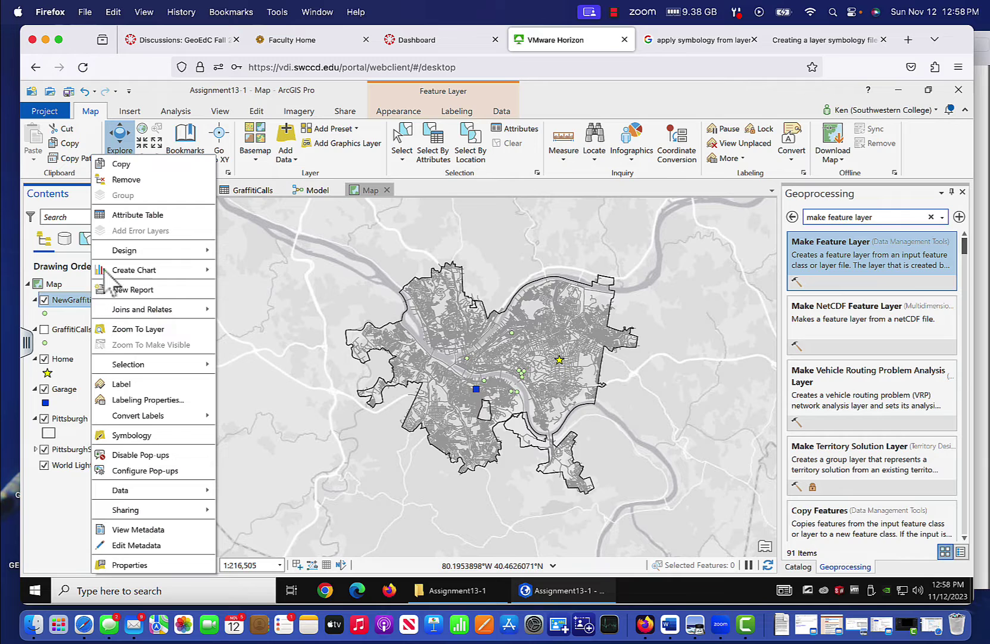
left_click(137, 329)
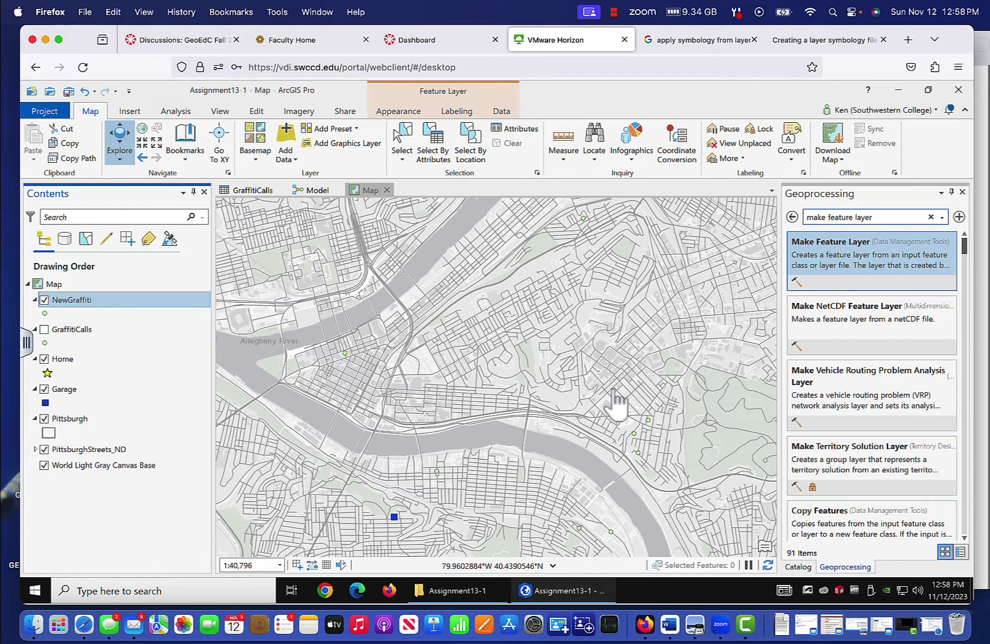
left_click(46, 315)
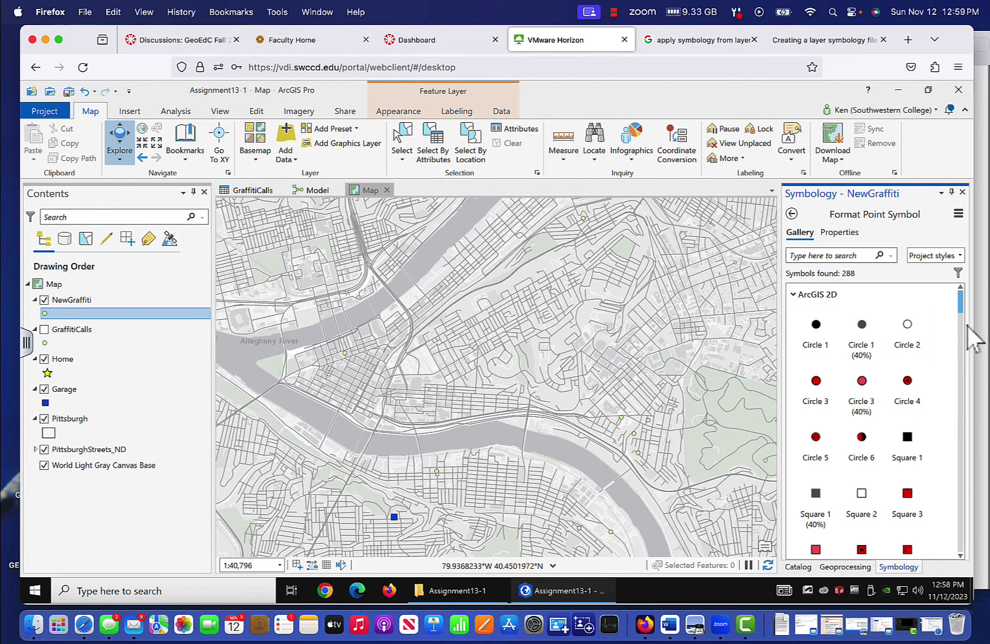
left_click_drag(961, 304, 960, 335)
left_click(822, 421)
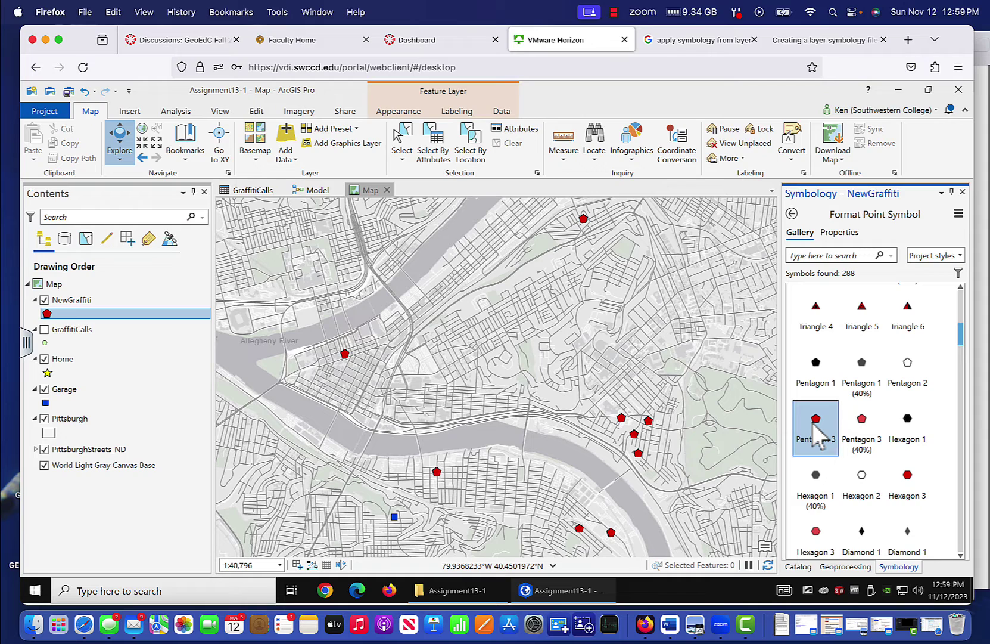
left_click(962, 193)
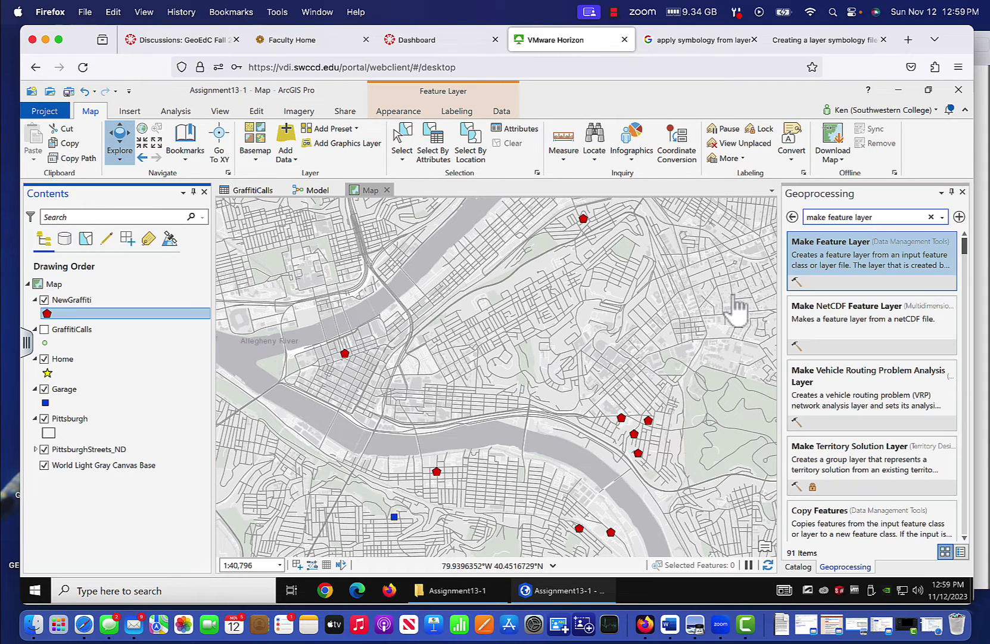
left_click(962, 192)
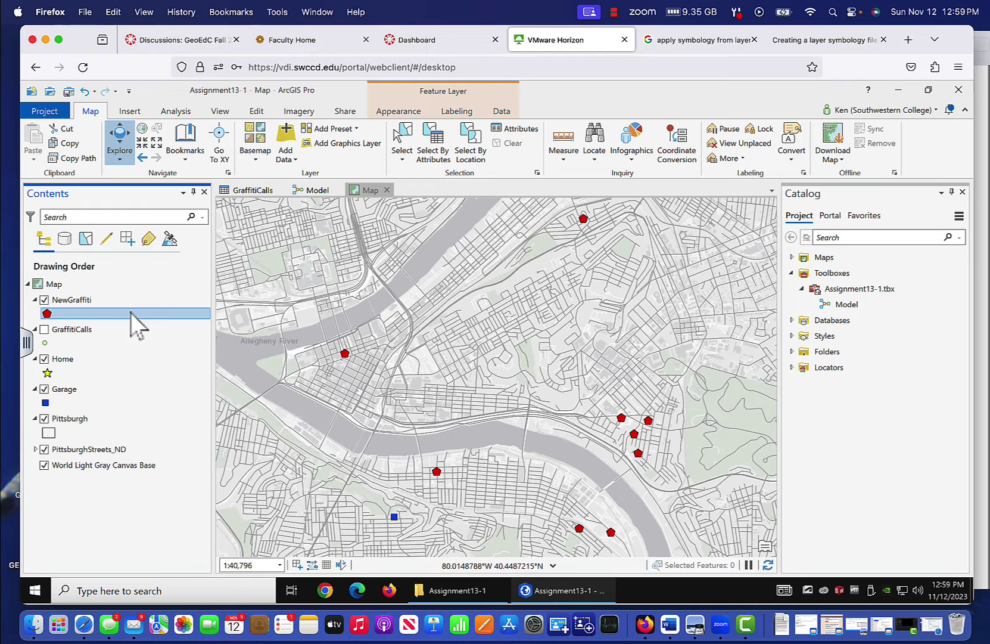
Save the NewGraffiti layer as the layer file NewGraffiti.lyrx in the Assignment13-1 folder, continuing despite the unsaved edits
left_click(85, 304)
right_click(82, 300)
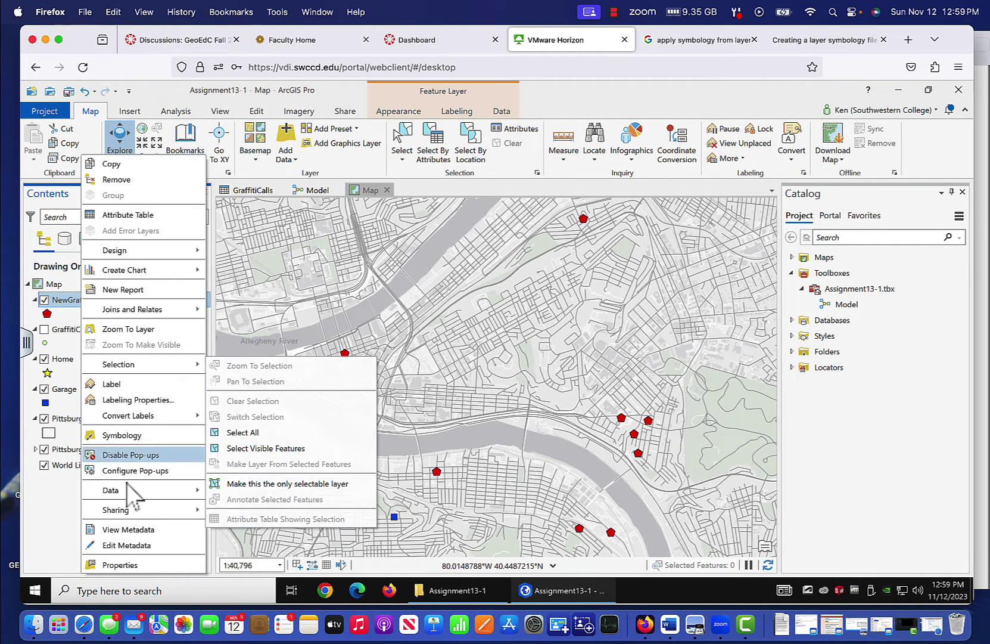
mouse_move(125, 511)
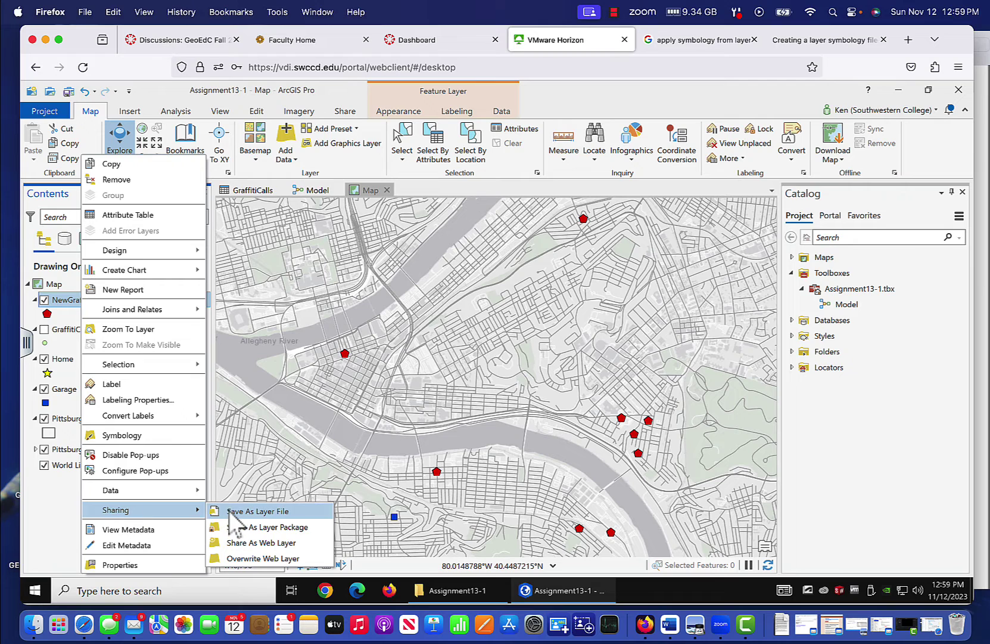
left_click(256, 511)
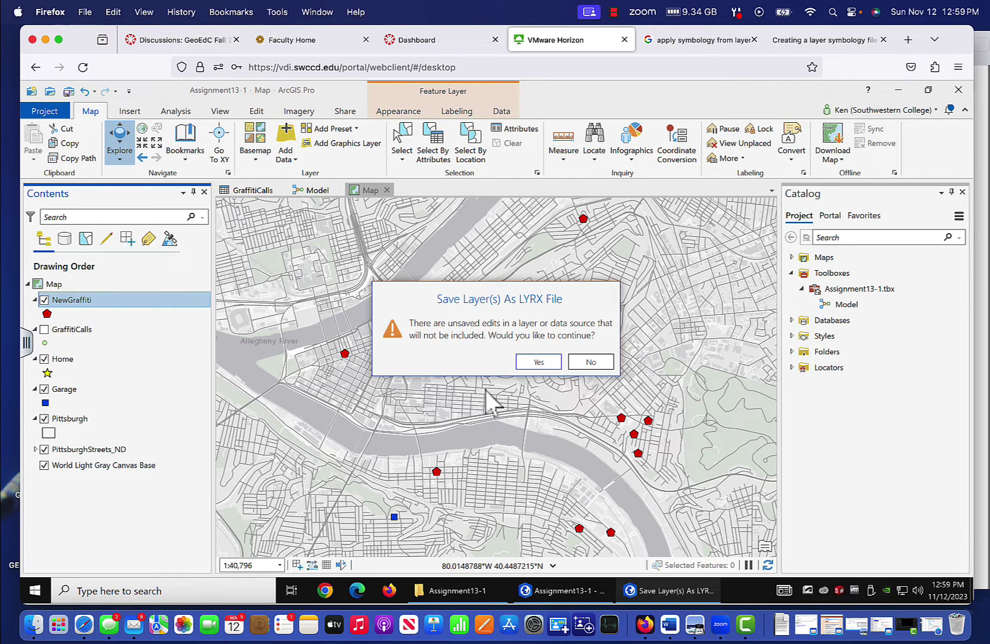
left_click(538, 361)
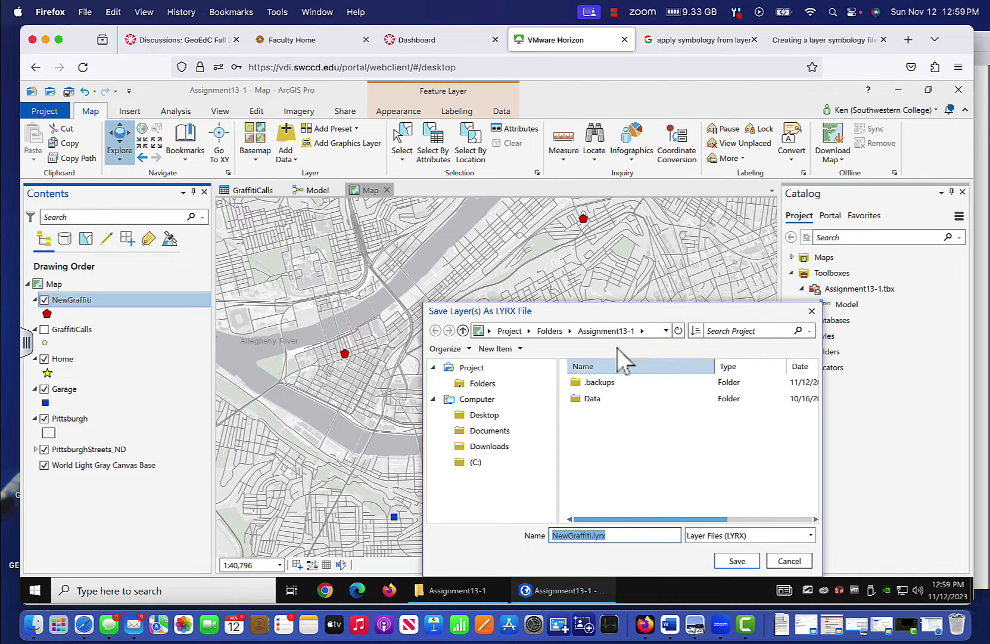
left_click(735, 565)
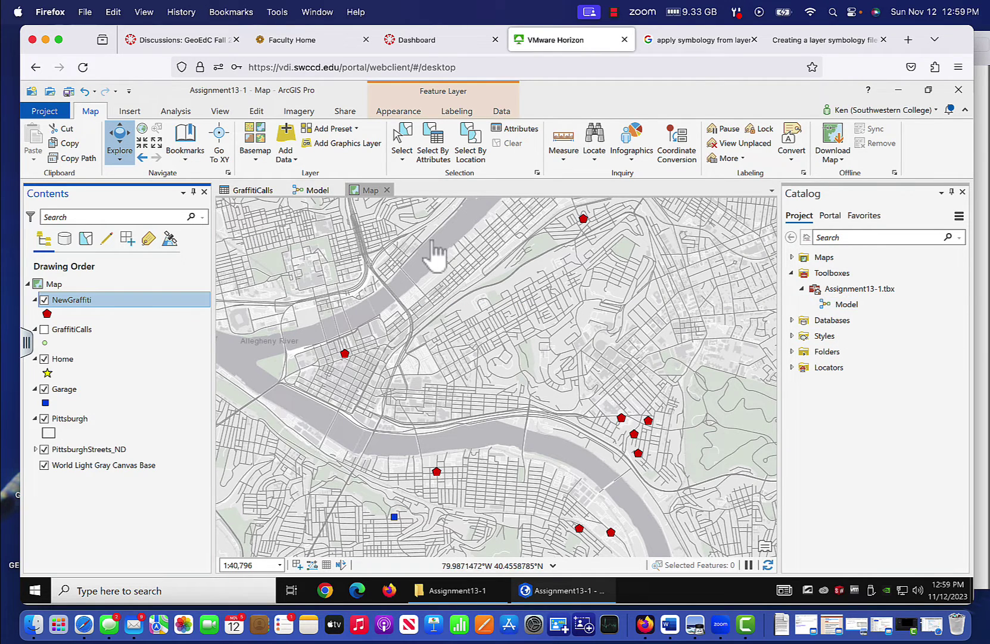
Add the Apply Symbology From Layer tool to the model below Make Feature Layer and connect NewGraffiti as its input layer
left_click(317, 189)
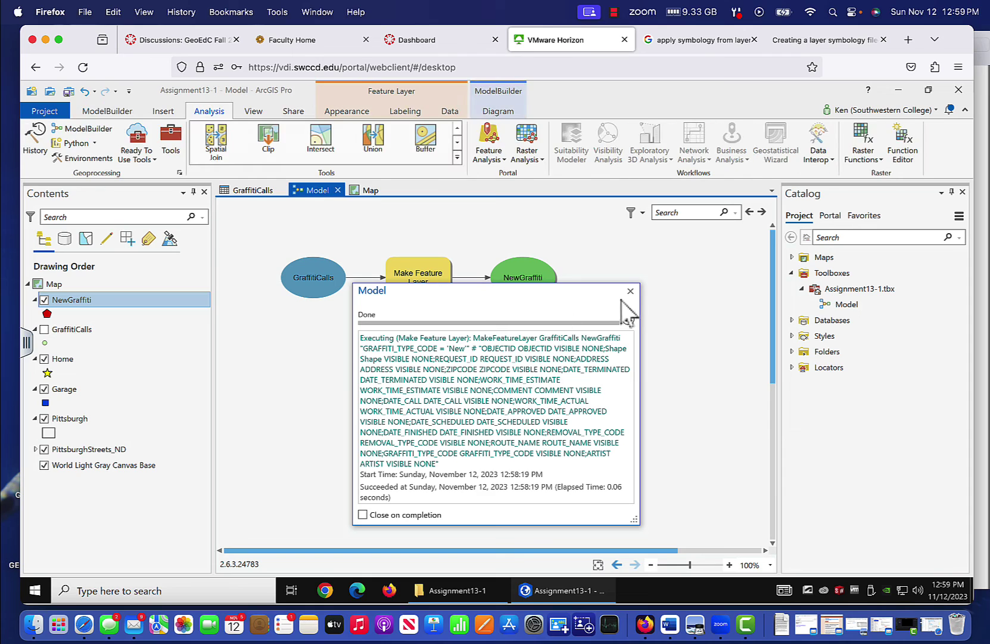
left_click(630, 291)
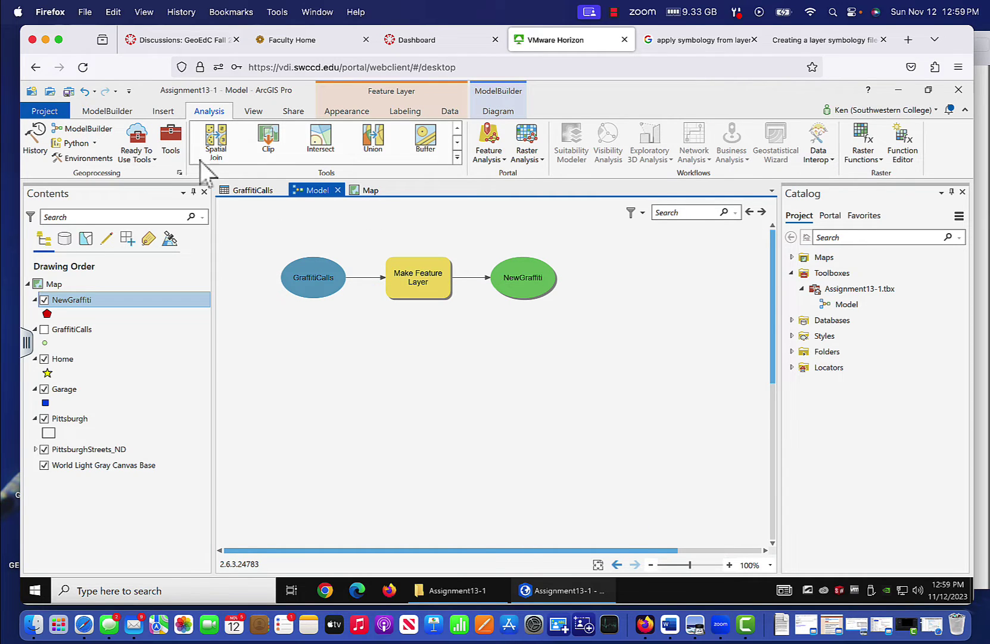
left_click(173, 135)
left_click_drag(887, 218, 791, 218)
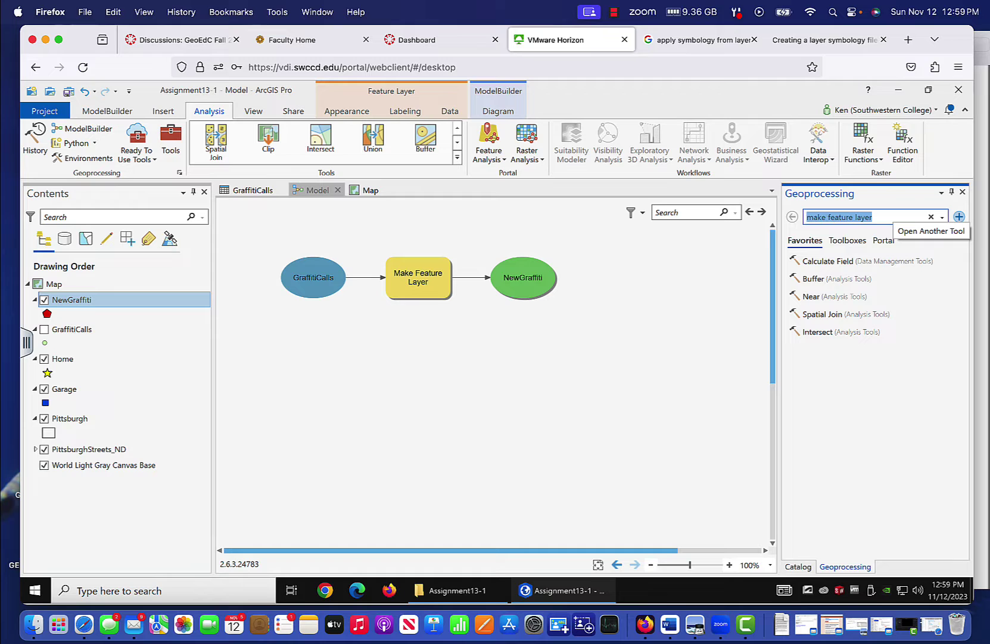
type("apply symbology")
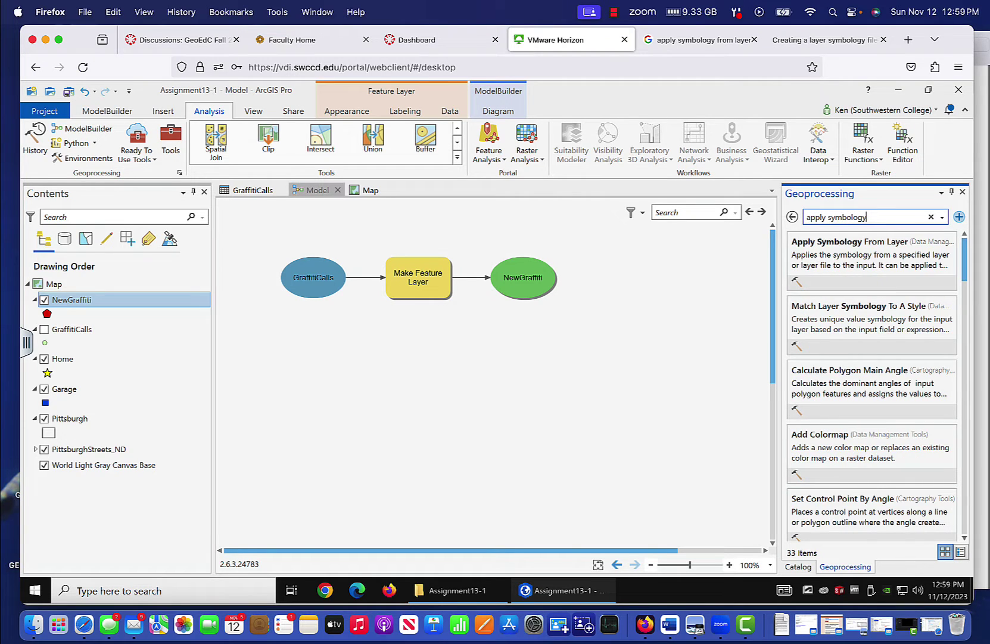
left_click_drag(867, 253, 432, 361)
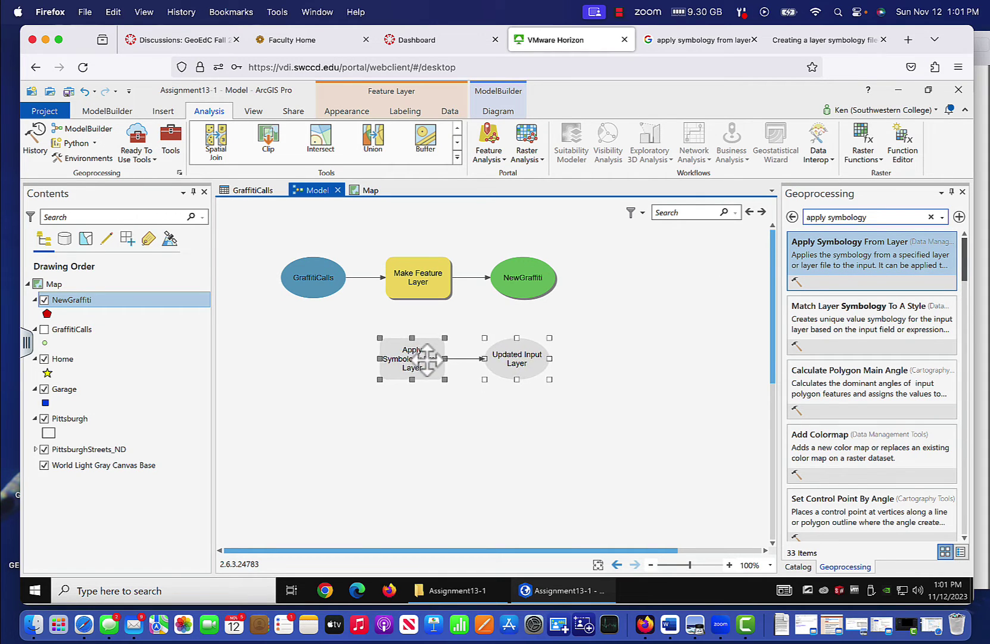
left_click_drag(504, 311, 409, 365)
left_click(430, 370)
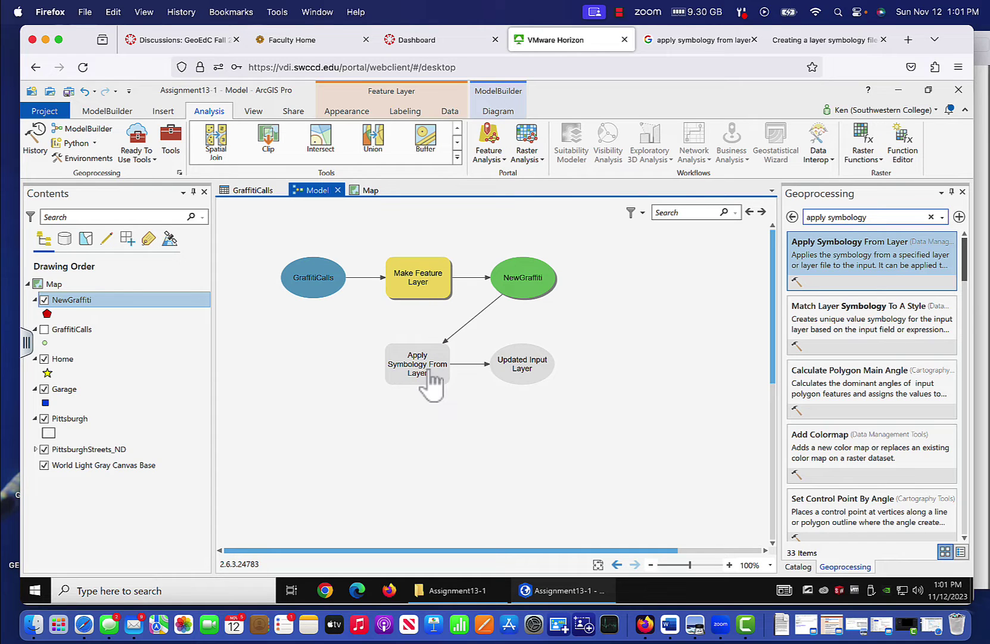
Set the Symbology Layer of the model's Apply Symbology From Layer process to NewGraffiti.lyrx from the Assignment13-1 folder
right_click(428, 373)
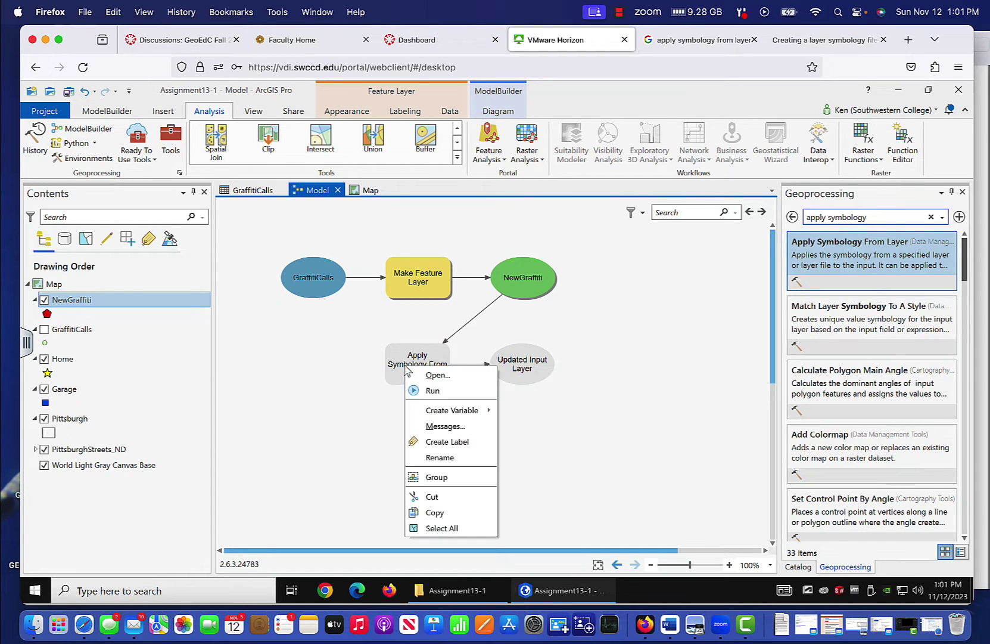
left_click(430, 376)
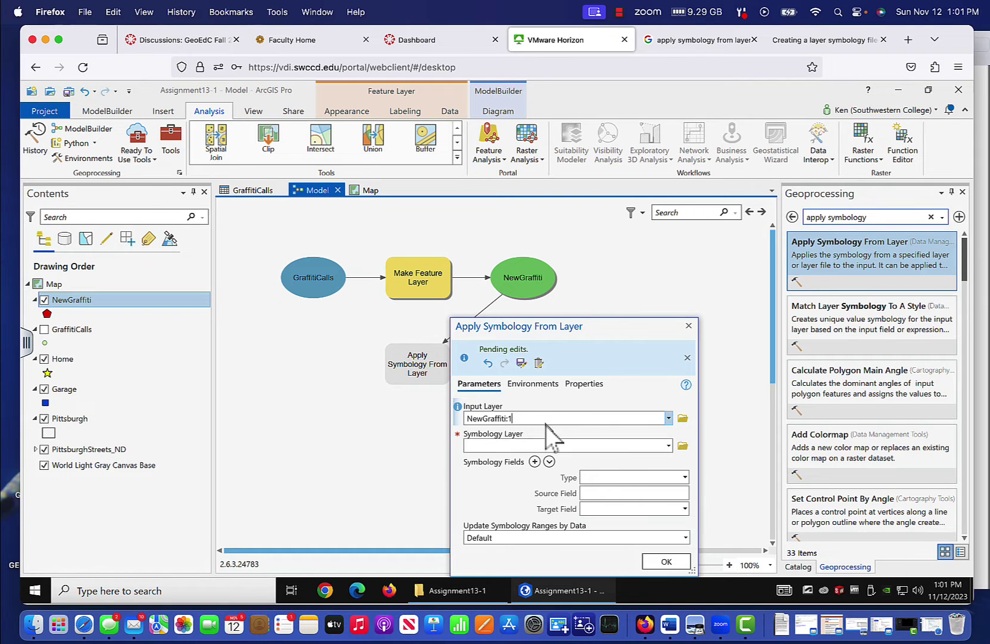
left_click(683, 446)
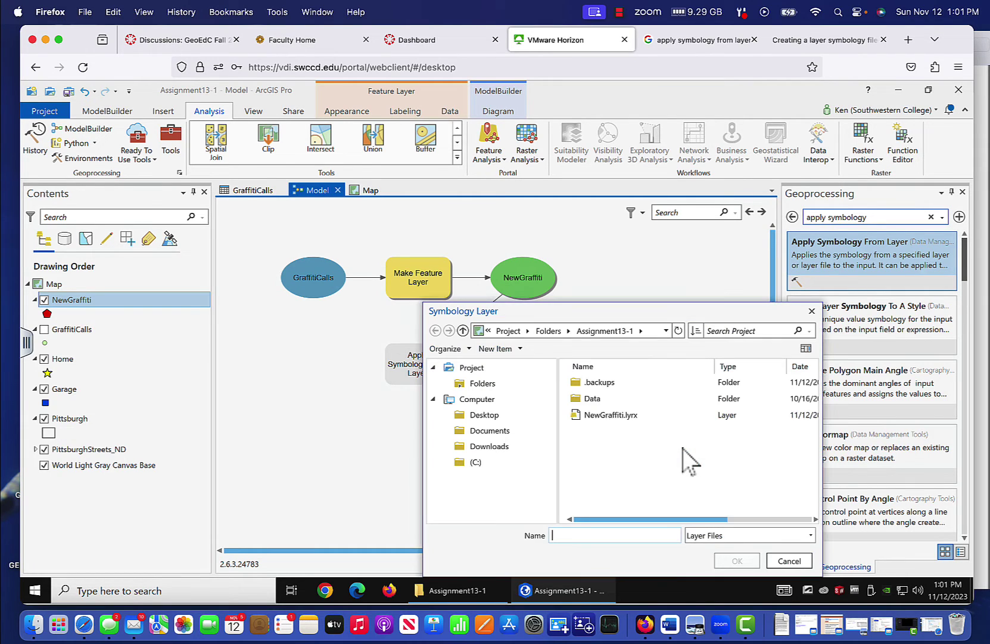
left_click(606, 417)
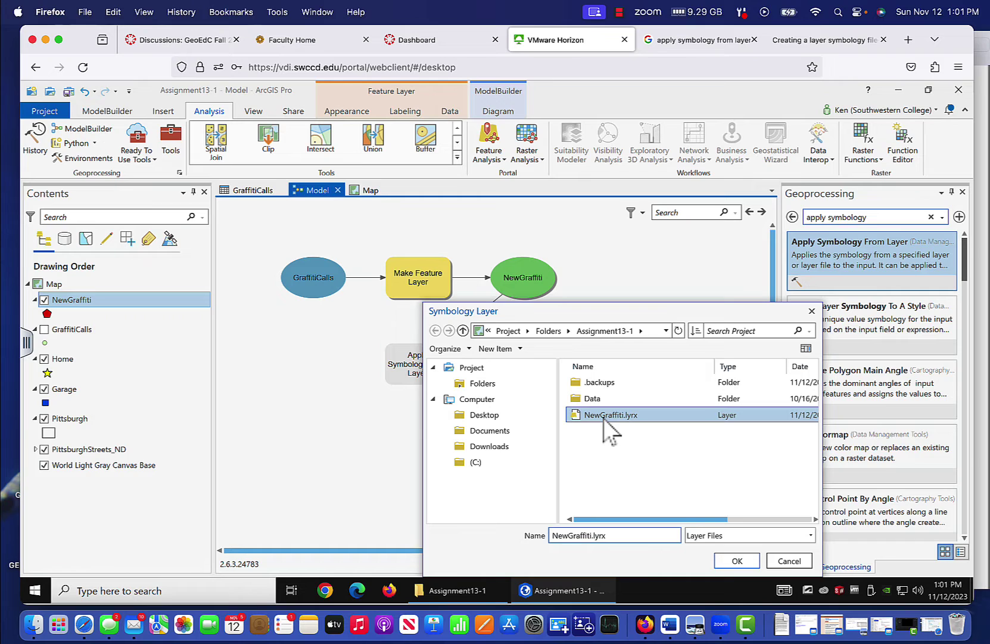
left_click(737, 561)
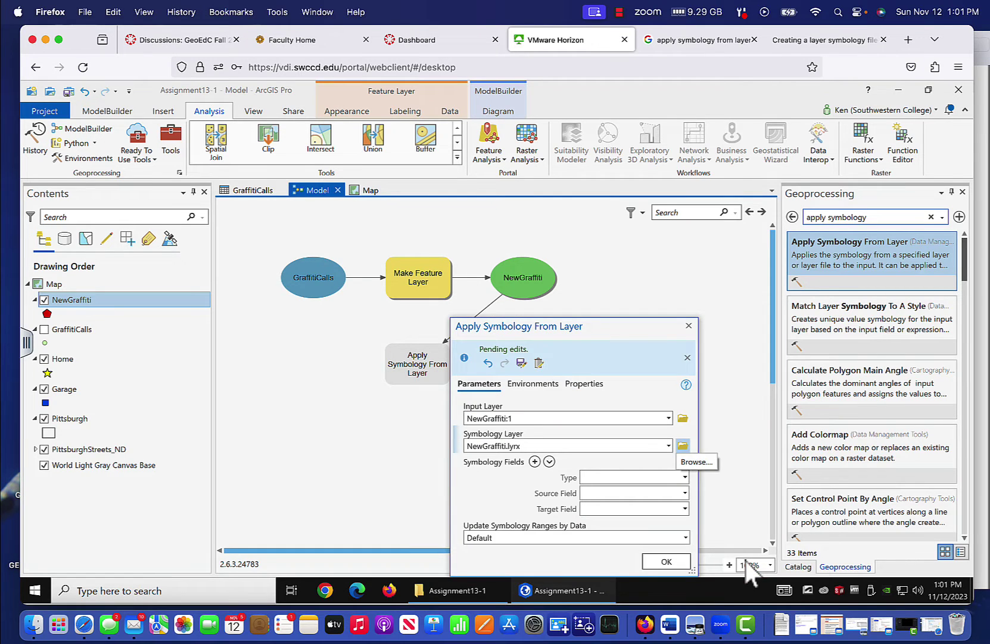
Add a Value field symbology entry with GRAFFITI_TYPE_CODE as both source and target field, and accept the tool's parameters
left_click(686, 478)
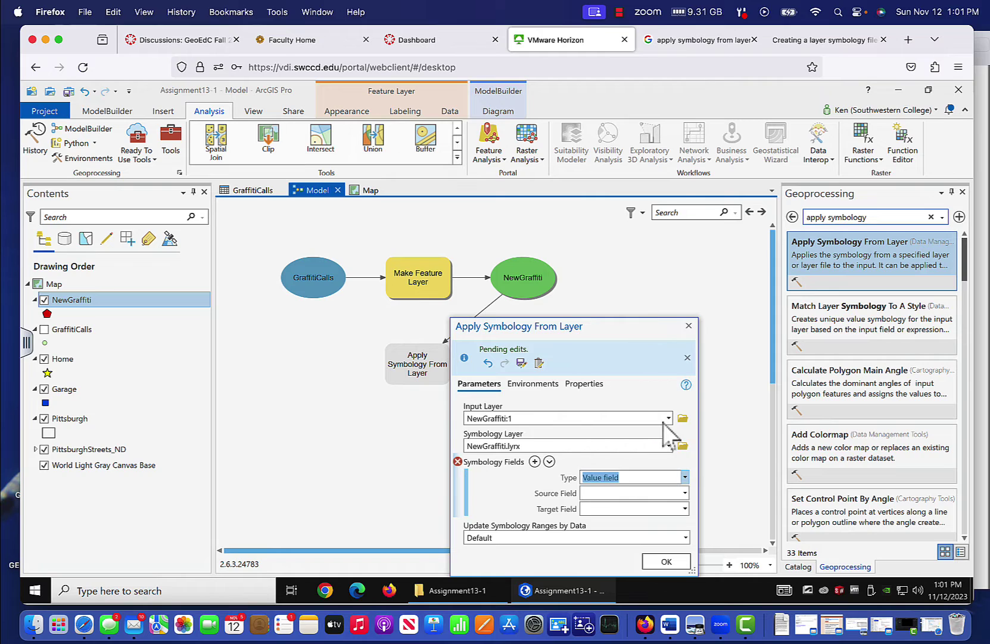
left_click(686, 493)
scroll(685, 423, "down", 3)
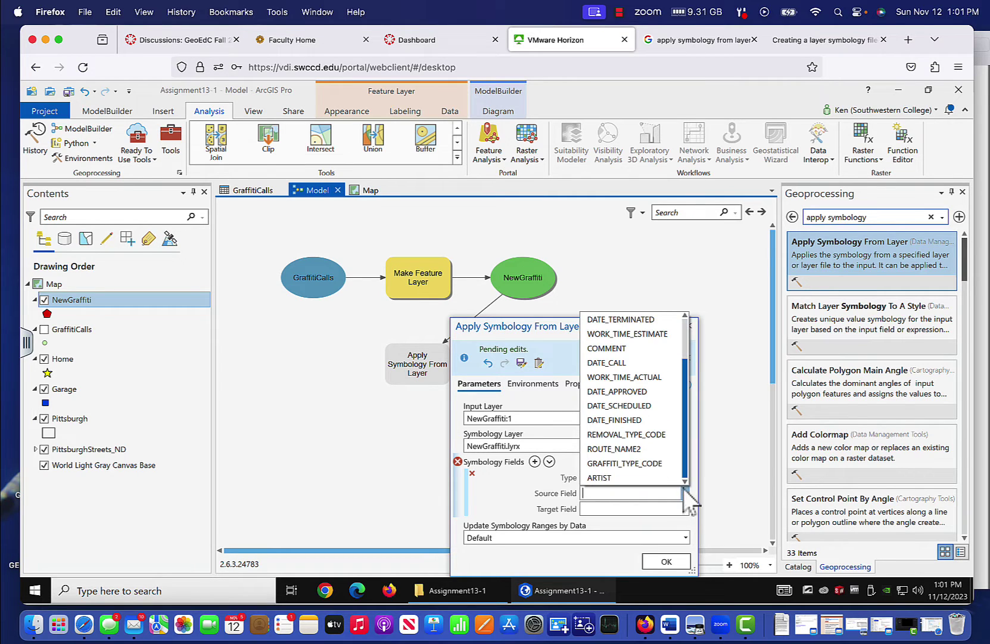
left_click(668, 479)
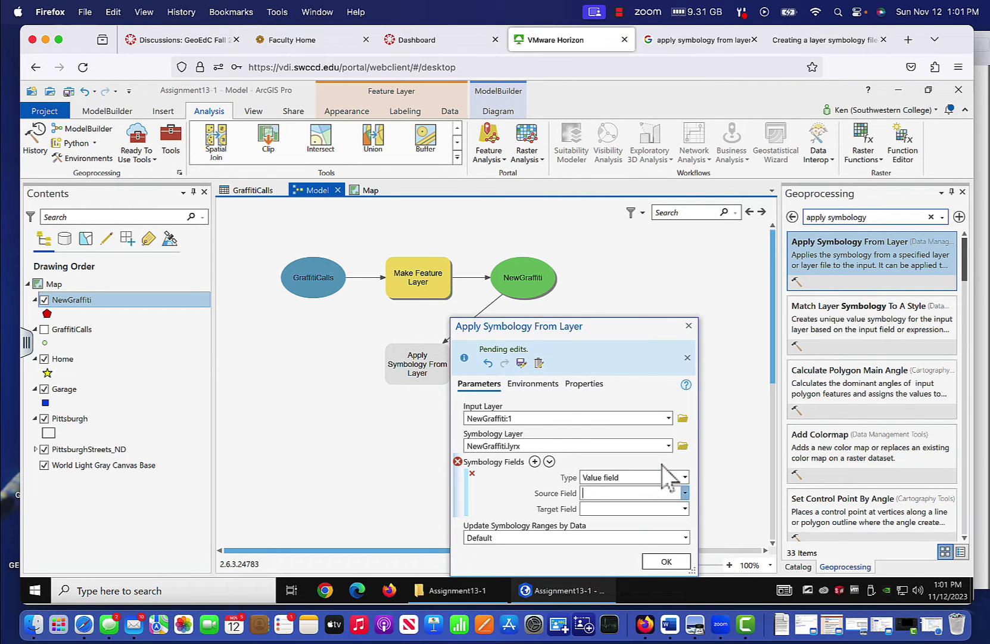
left_click(686, 509)
scroll(688, 491, "down", 1)
scroll(686, 495, "down", 1)
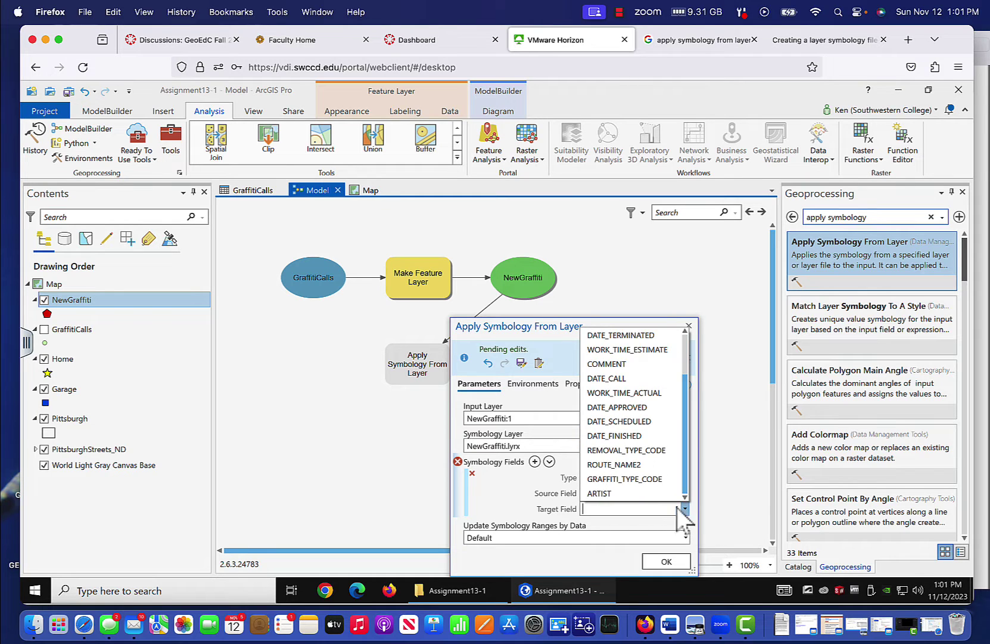
left_click(654, 486)
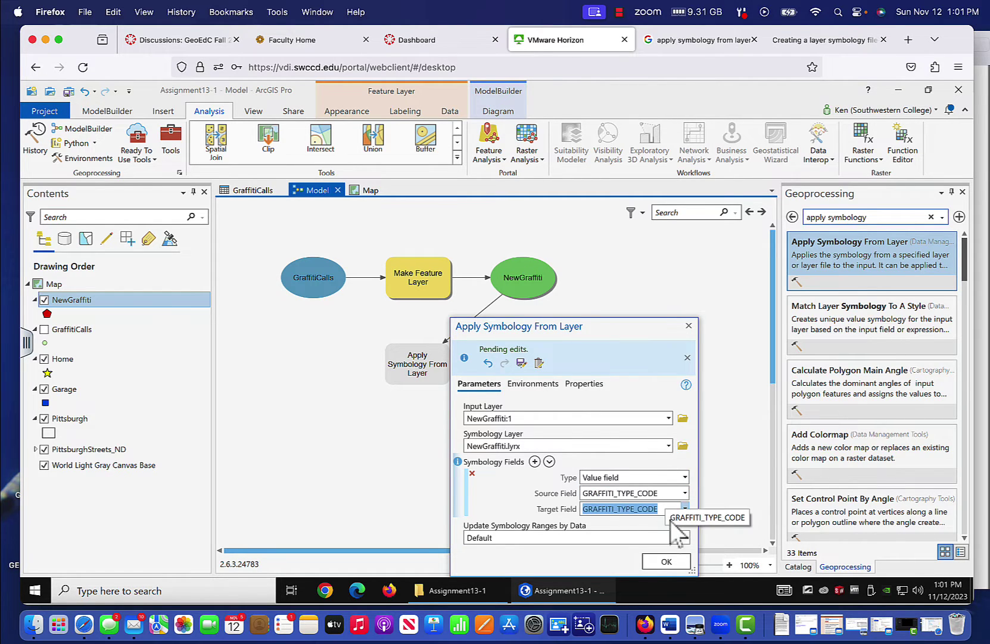
left_click(667, 560)
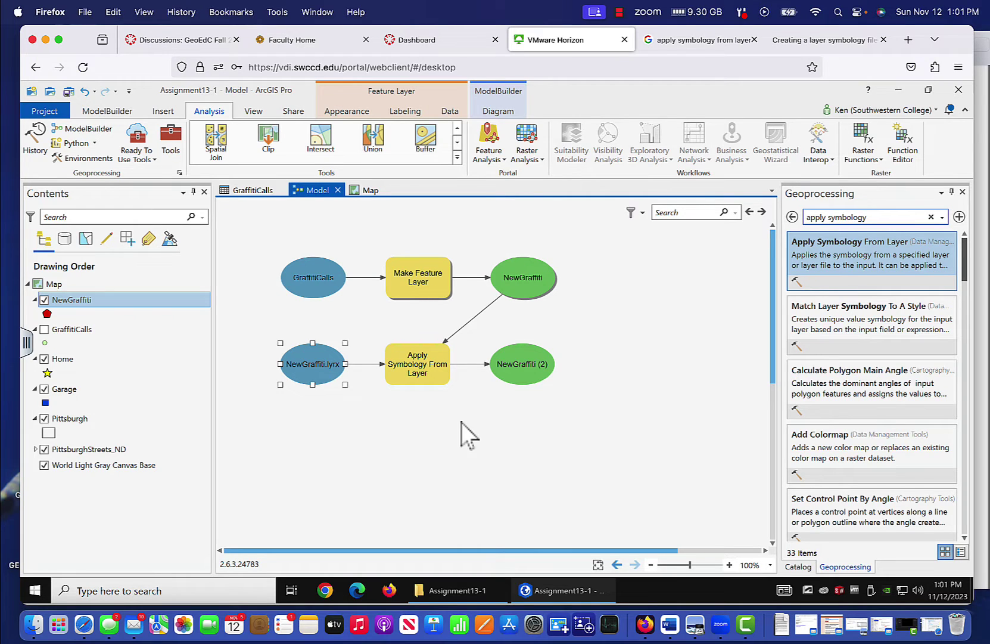
Run the Apply Symbology From Layer process and make its NewGraffiti (2) output a model parameter
right_click(424, 373)
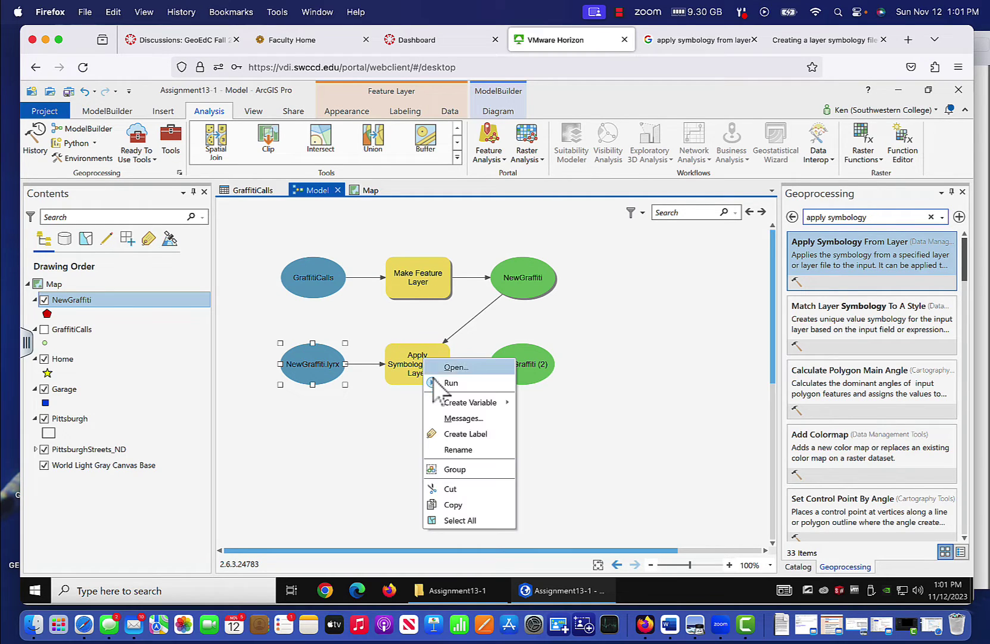
left_click(431, 382)
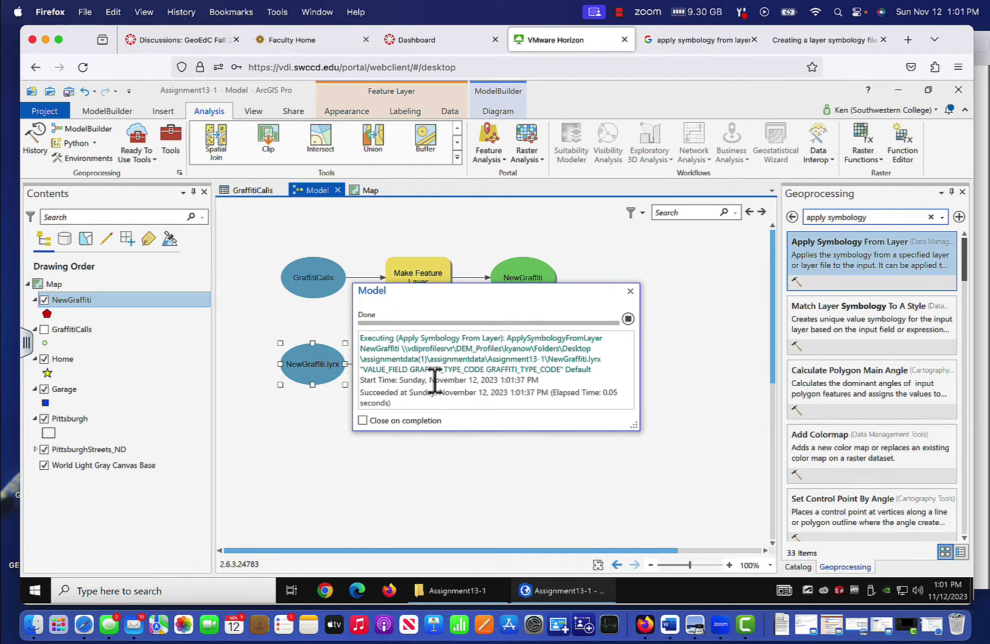
left_click(630, 291)
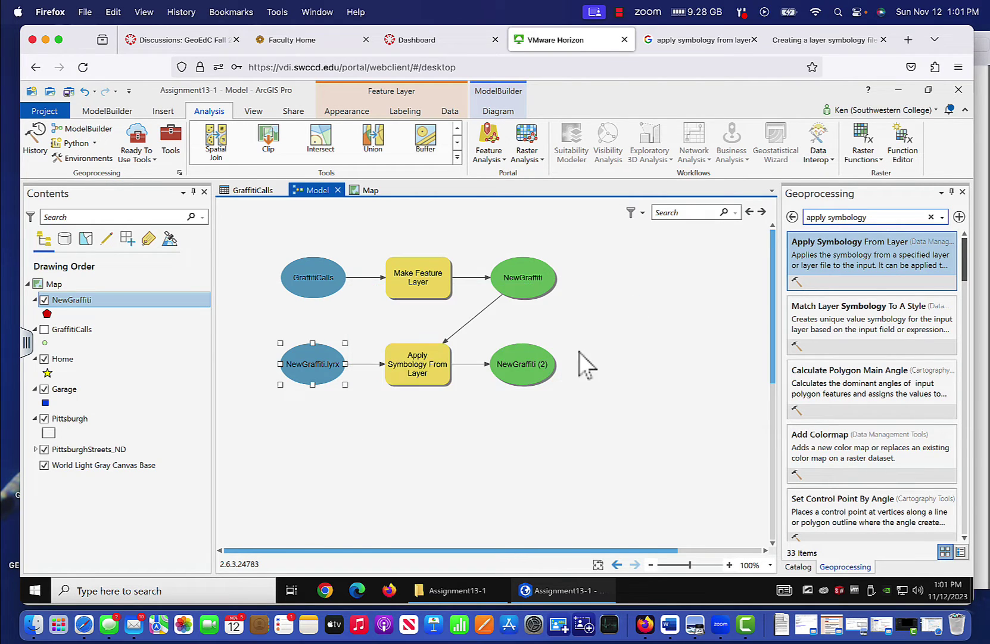
right_click(522, 367)
left_click(533, 384)
left_click(962, 192)
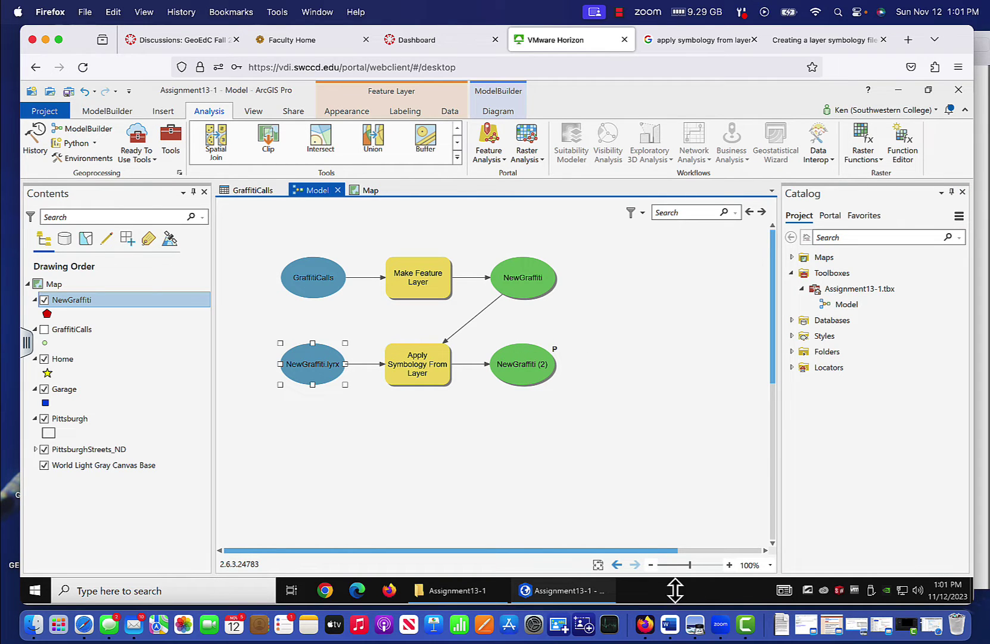
Switch to the Assignment 12 PDF in Preview and review the instructions for building the models and what to turn in
left_click(695, 624)
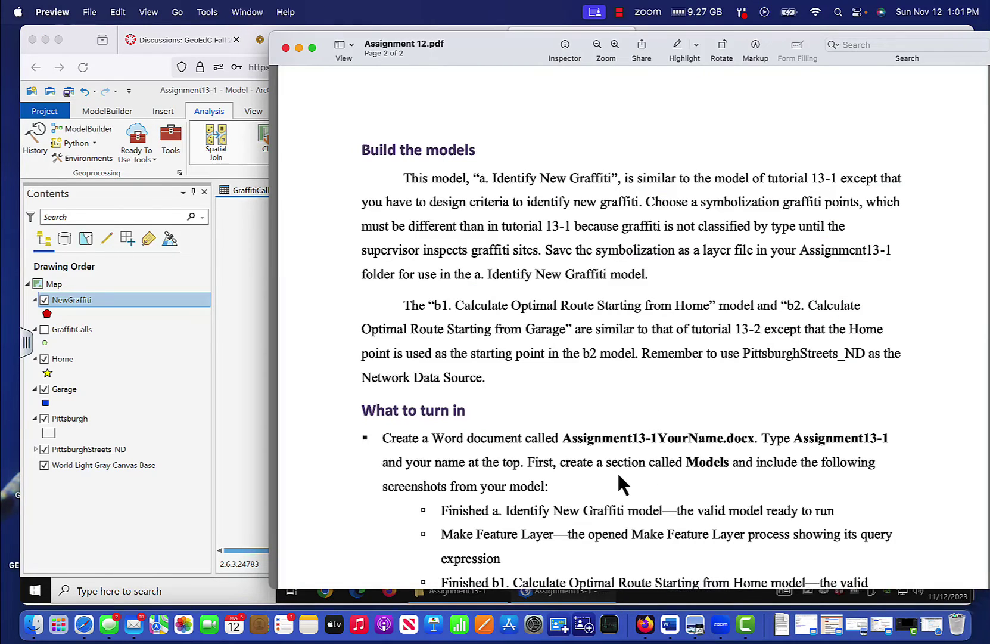
scroll(621, 482, "down", 3)
scroll(621, 482, "up", 3)
scroll(620, 482, "down", 1)
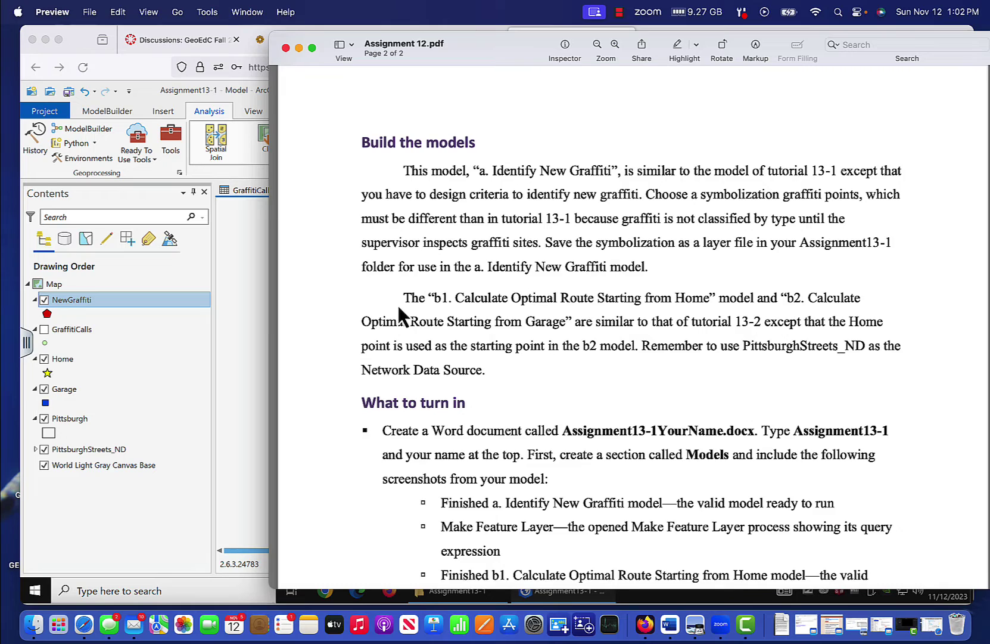
Return to ArcGIS Pro and set the Name property of the Assignment13-1 toolbox's Model to NewGraffiti
left_click(246, 307)
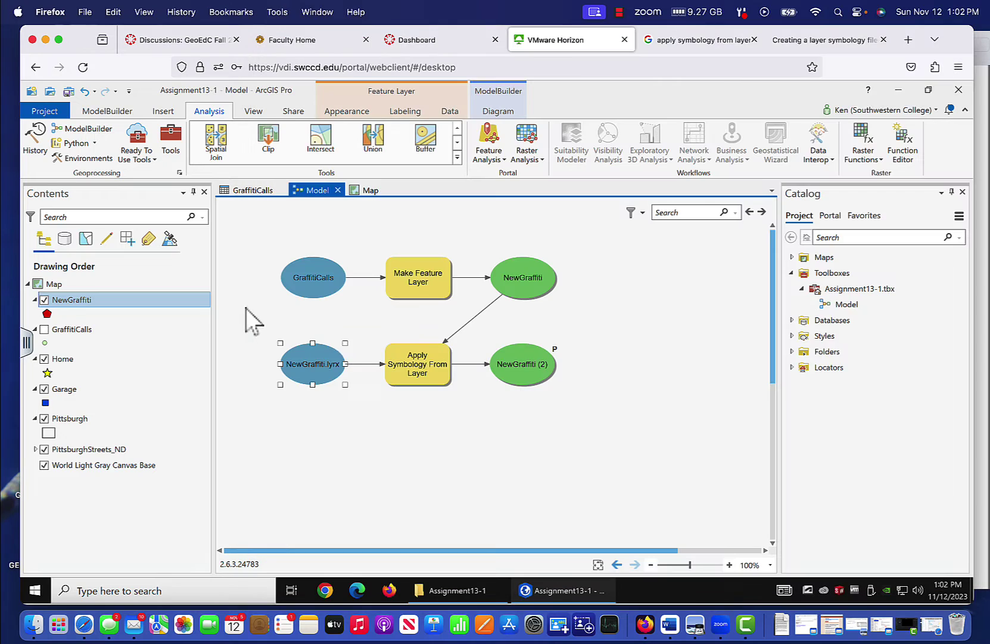
left_click(844, 305)
right_click(845, 306)
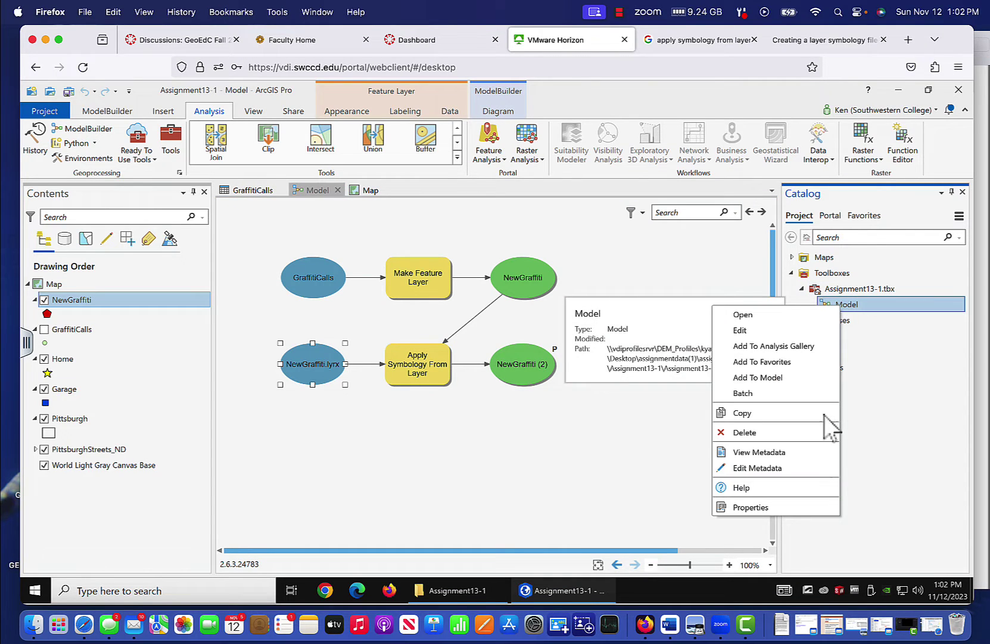
left_click(765, 510)
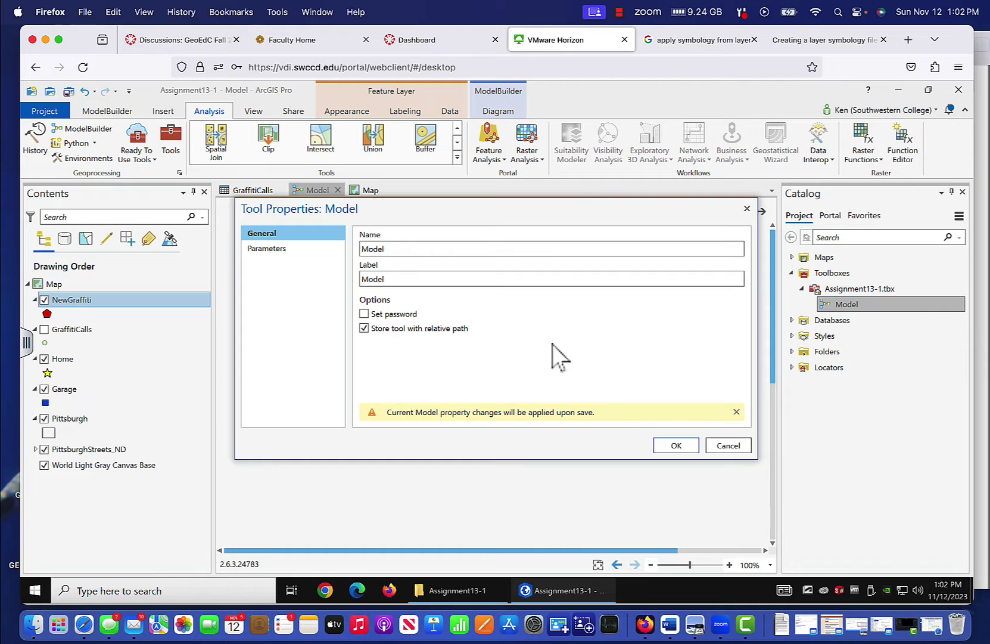
double_click(391, 250)
type("NewGraffiti")
Set the model's label to "a. Identify New Graffiti", copying the title text from the Assignment 12 PDF
double_click(387, 279)
type("a,")
key("BackSpace")
type(".")
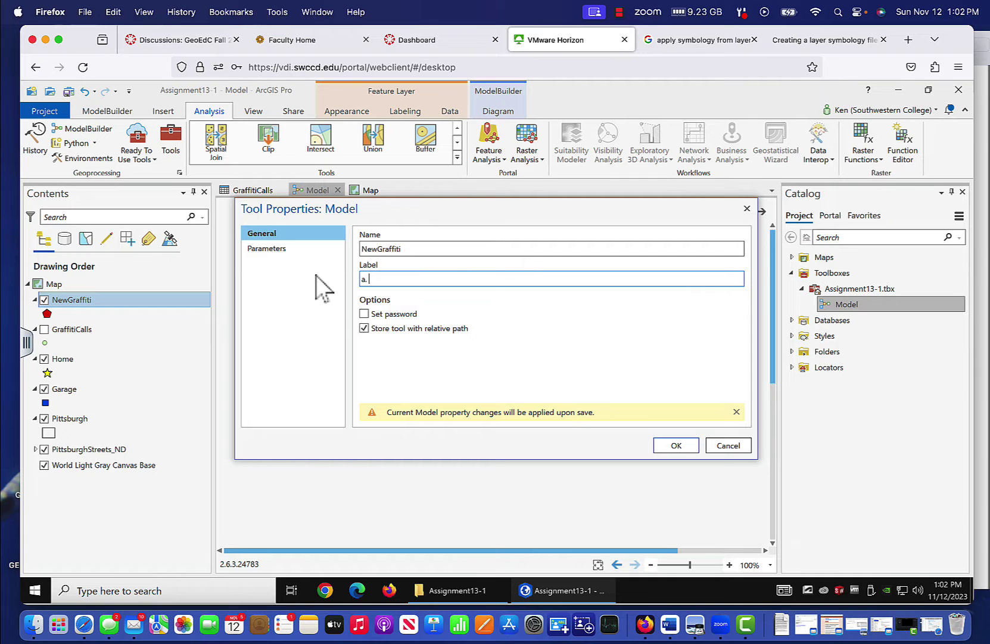
left_click(692, 630)
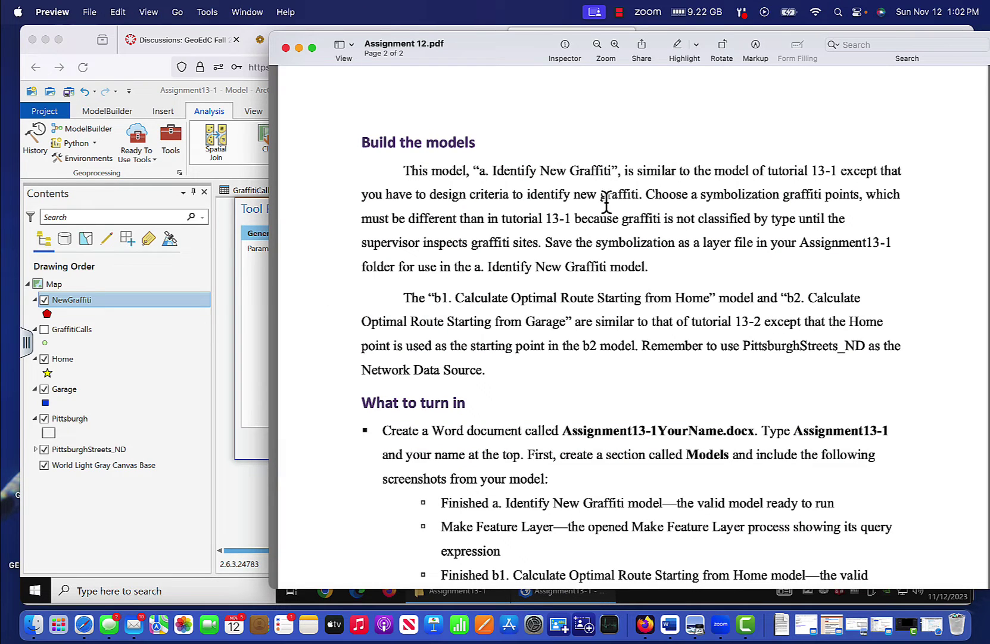
left_click_drag(494, 171, 610, 178)
key("cmd+c")
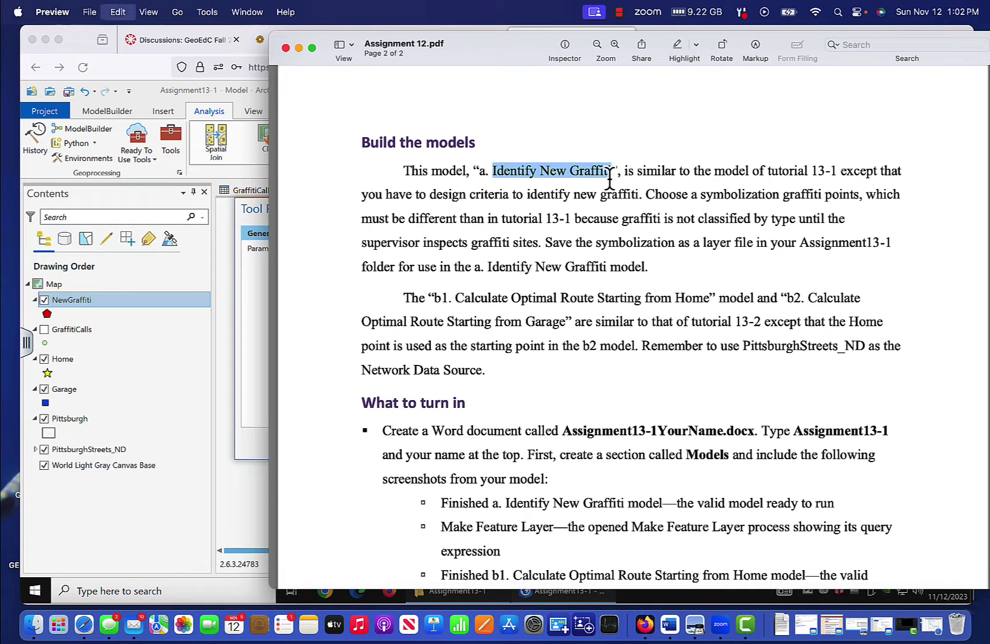
left_click(261, 278)
type("a.")
key("super+v")
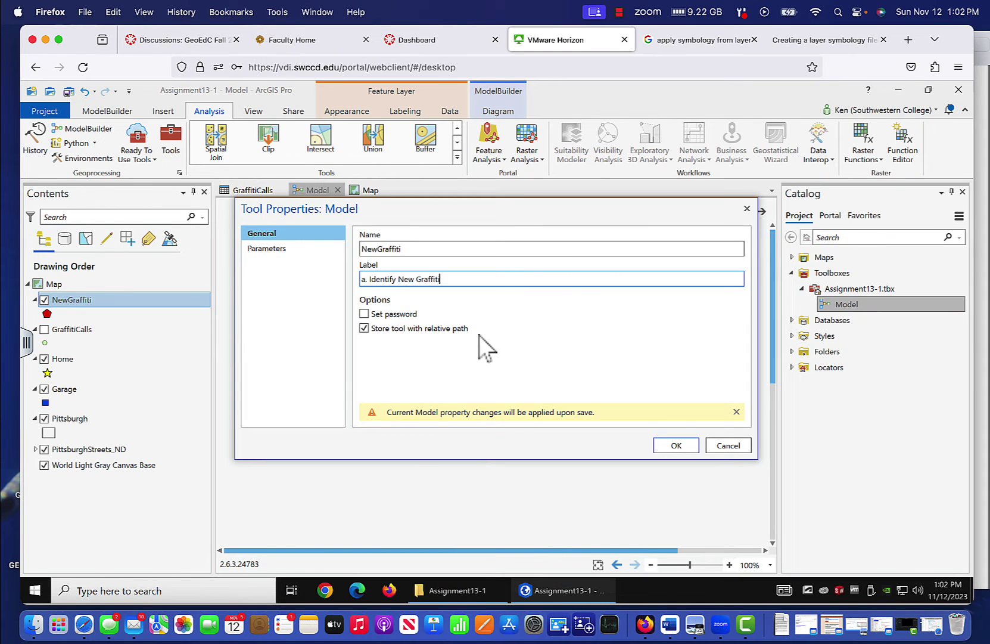
Accept the renamed model's properties and save the model
left_click(683, 447)
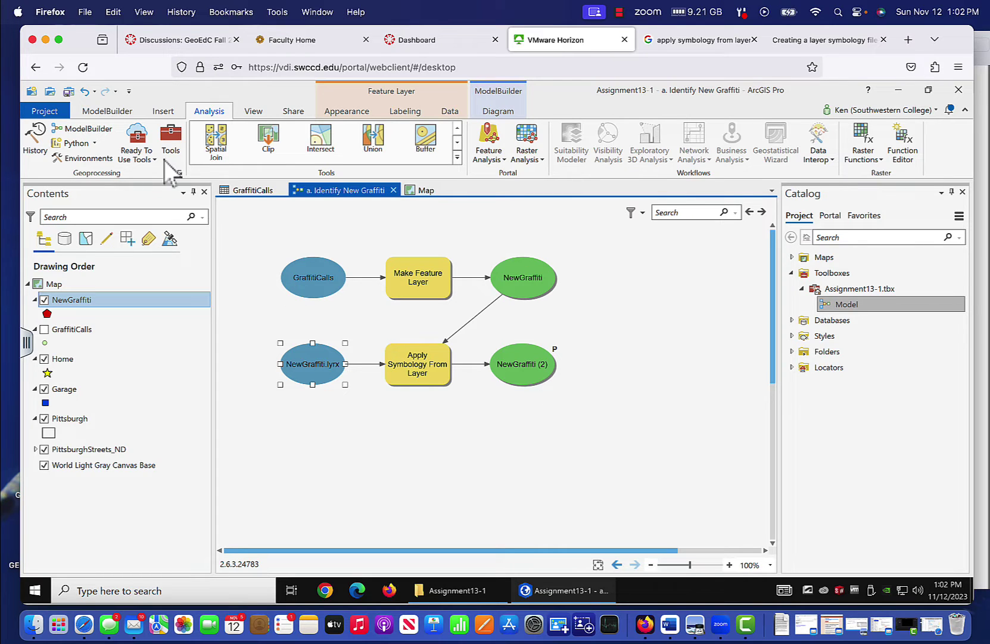
left_click(111, 111)
left_click(118, 137)
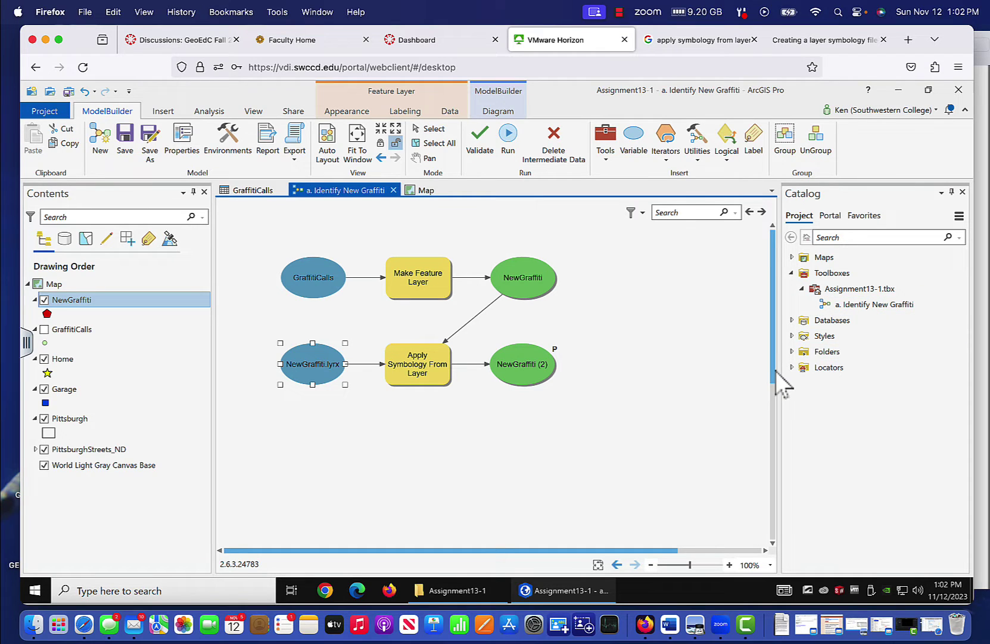
Switch to the Assignment 12 PDF in Preview and review the model instructions and the What to turn in section
left_click(694, 624)
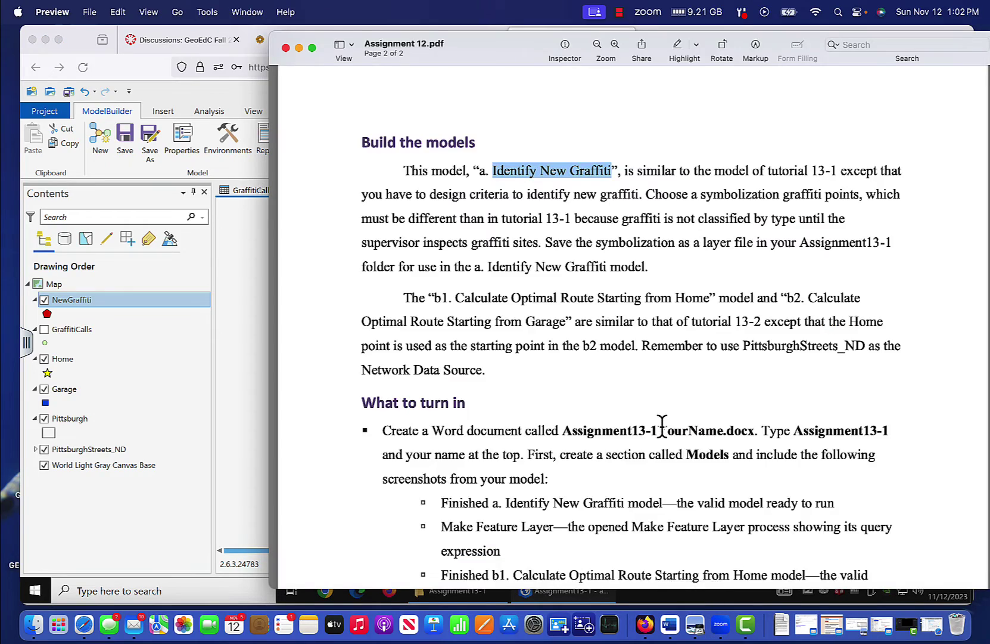
scroll(662, 424, "down", 3)
scroll(662, 424, "up", 1)
scroll(662, 424, "down", 1)
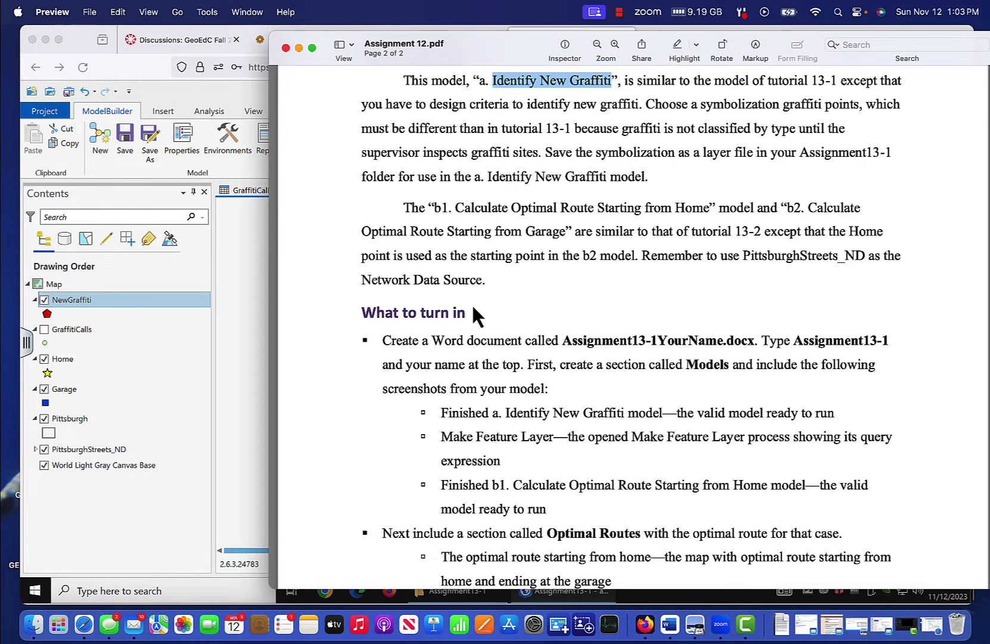
left_click_drag(478, 44, 989, 45)
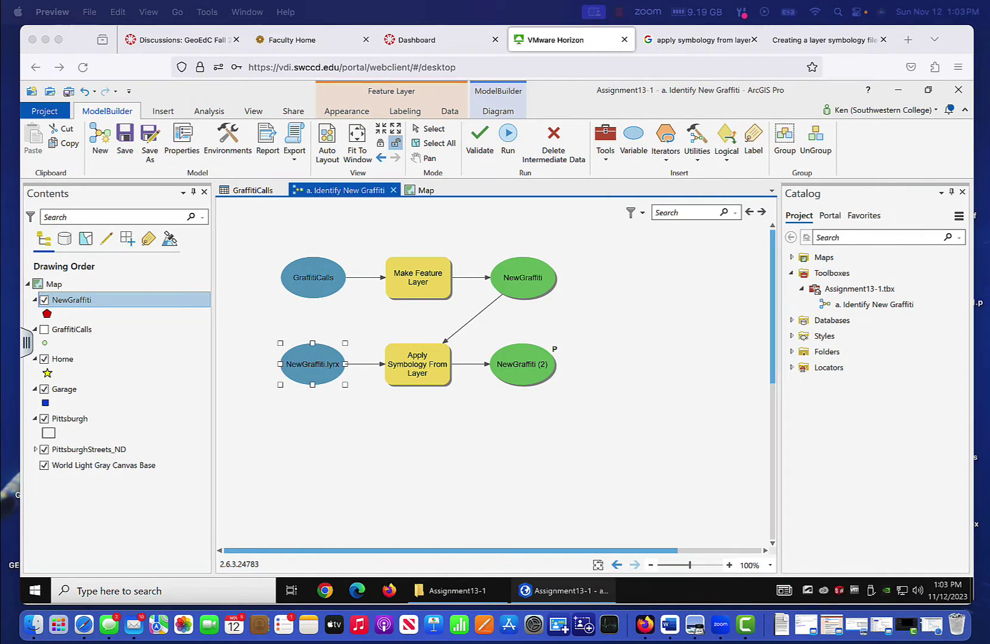
Review Tutorial 13-2 in the Chapter 13 PDF, covering the Make Route Analysis Layer settings and the Add Locations processes
left_click_drag(989, 215, 704, 107)
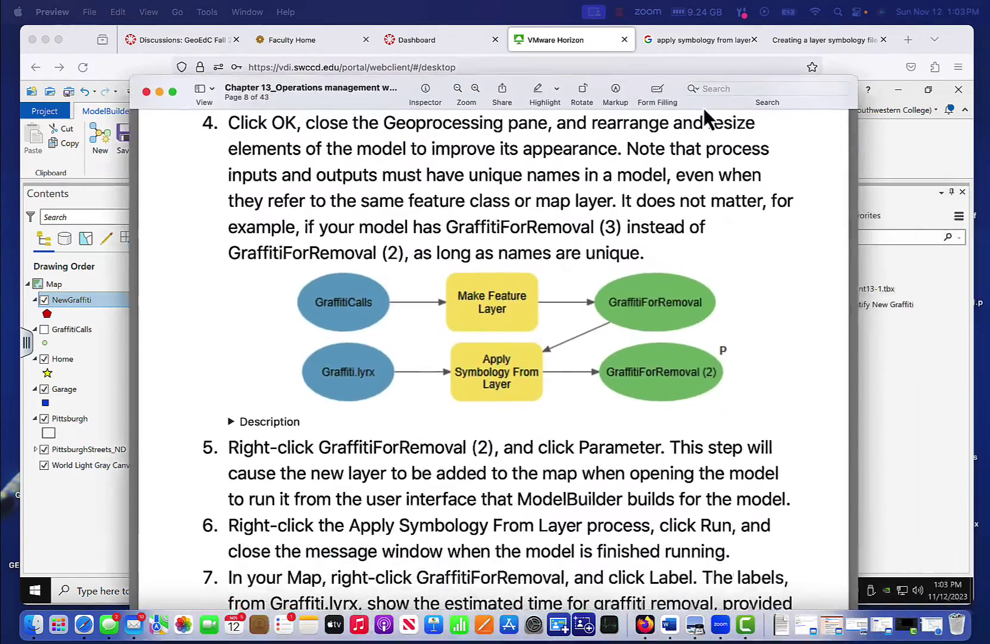
scroll(652, 333, "down", 15)
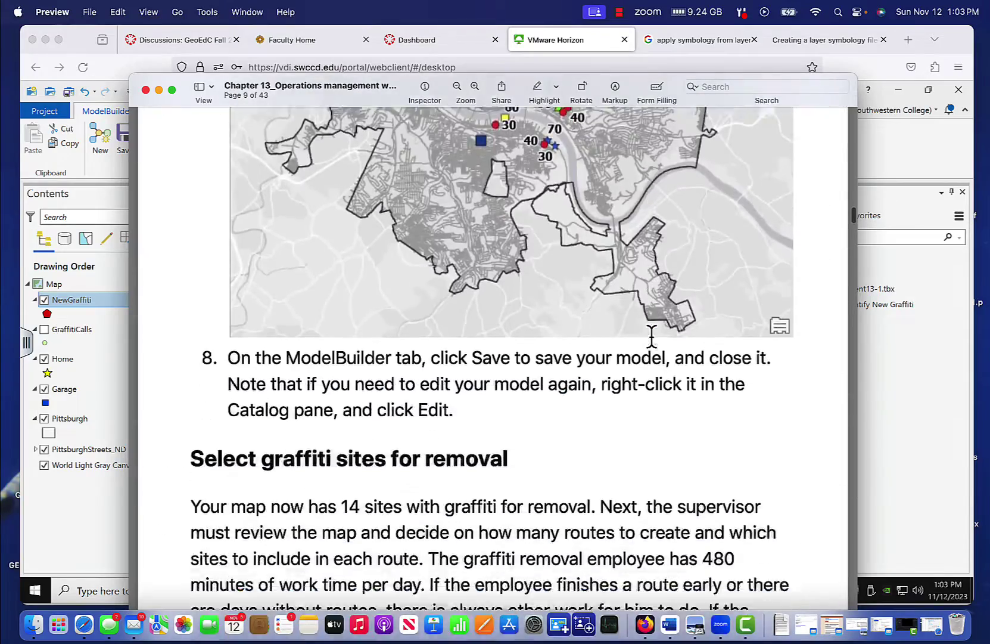
scroll(652, 336, "down", 20)
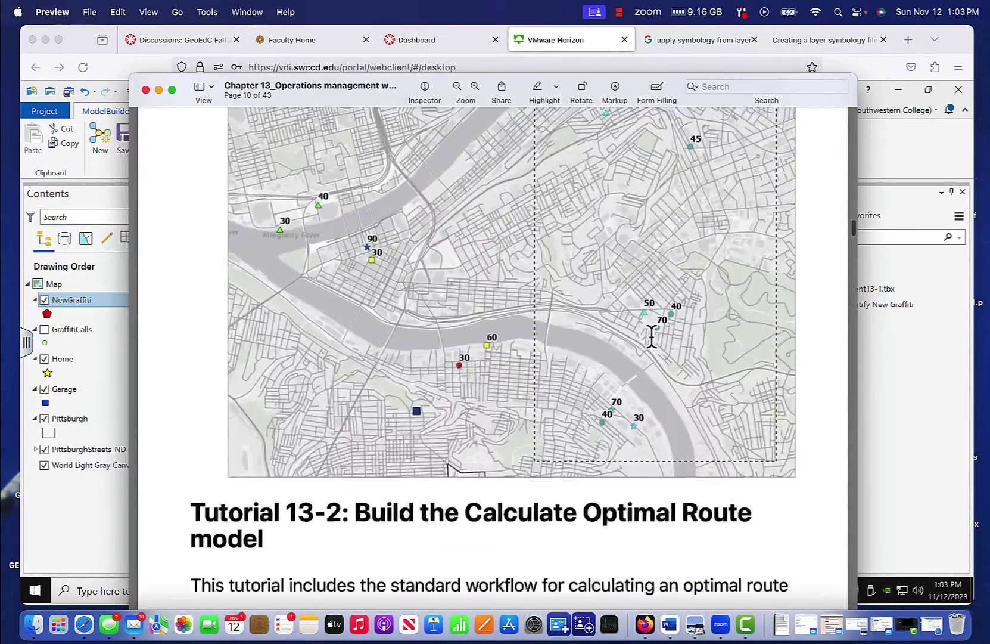
scroll(652, 336, "down", 15)
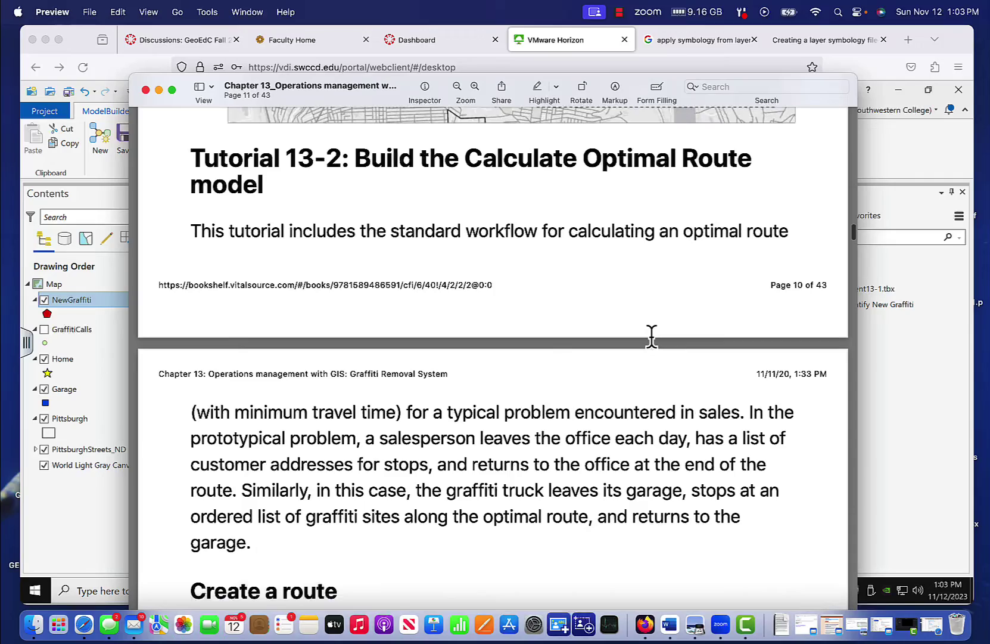
scroll(652, 335, "down", 5)
scroll(652, 335, "down", 14)
scroll(651, 336, "down", 20)
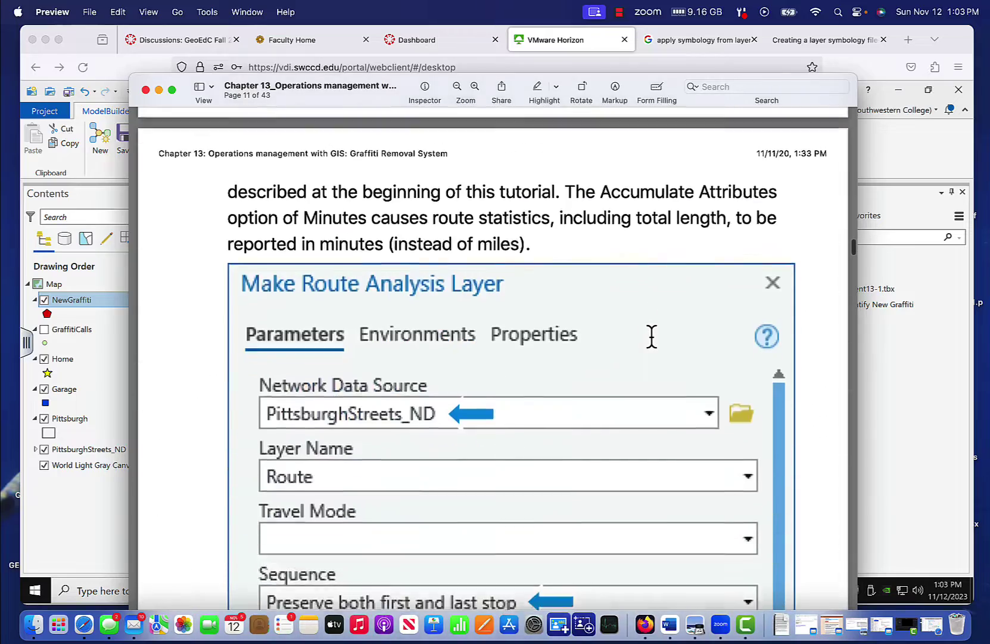
scroll(651, 336, "down", 2)
scroll(652, 336, "up", 4)
scroll(652, 335, "down", 20)
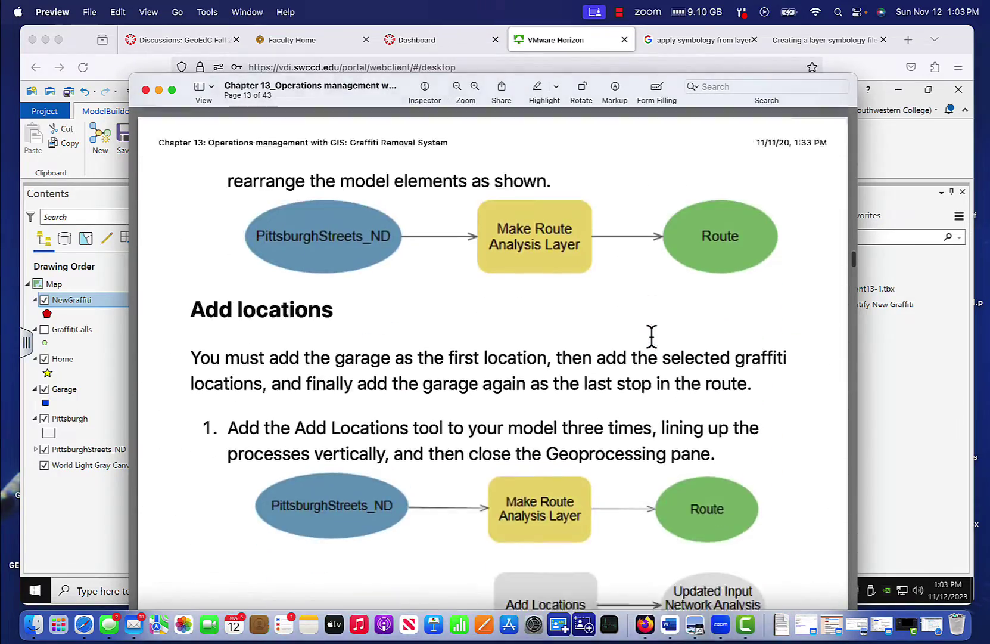
scroll(652, 335, "down", 1)
scroll(600, 284, "down", 3)
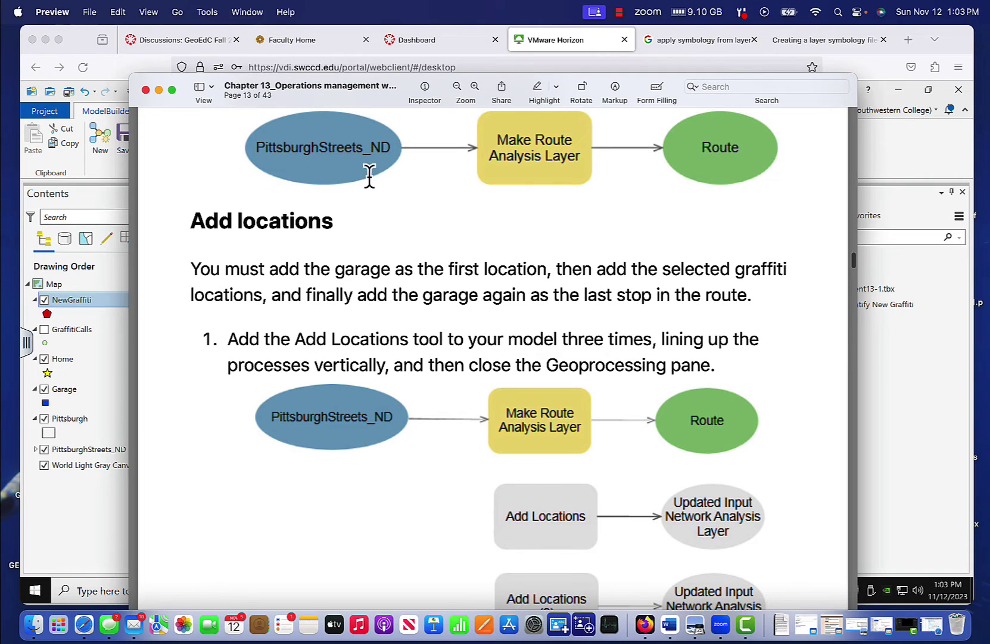
scroll(569, 412, "down", 5)
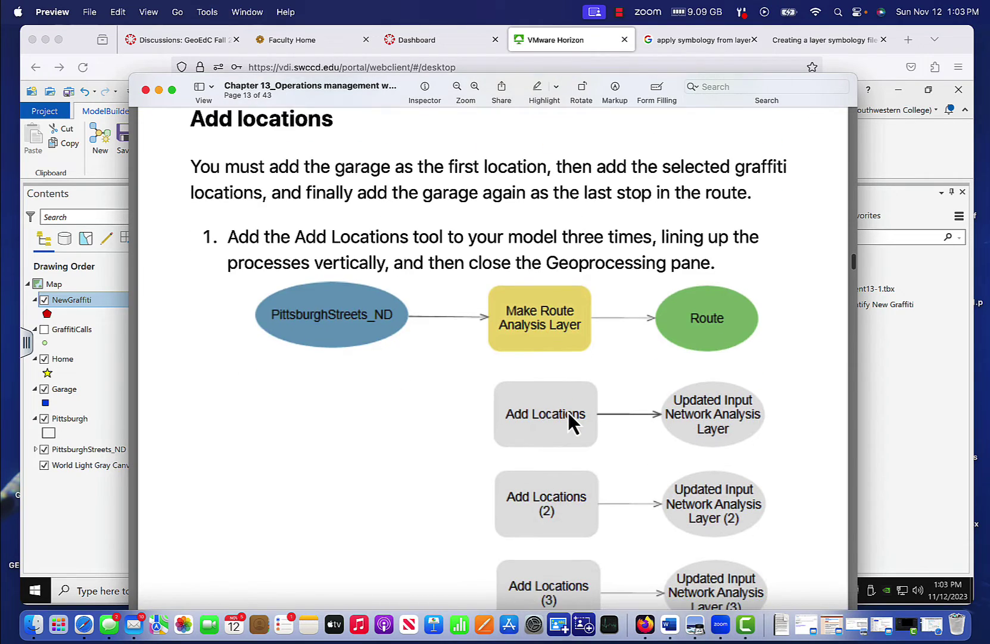
scroll(567, 410, "down", 4)
scroll(567, 410, "up", 18)
scroll(568, 410, "up", 18)
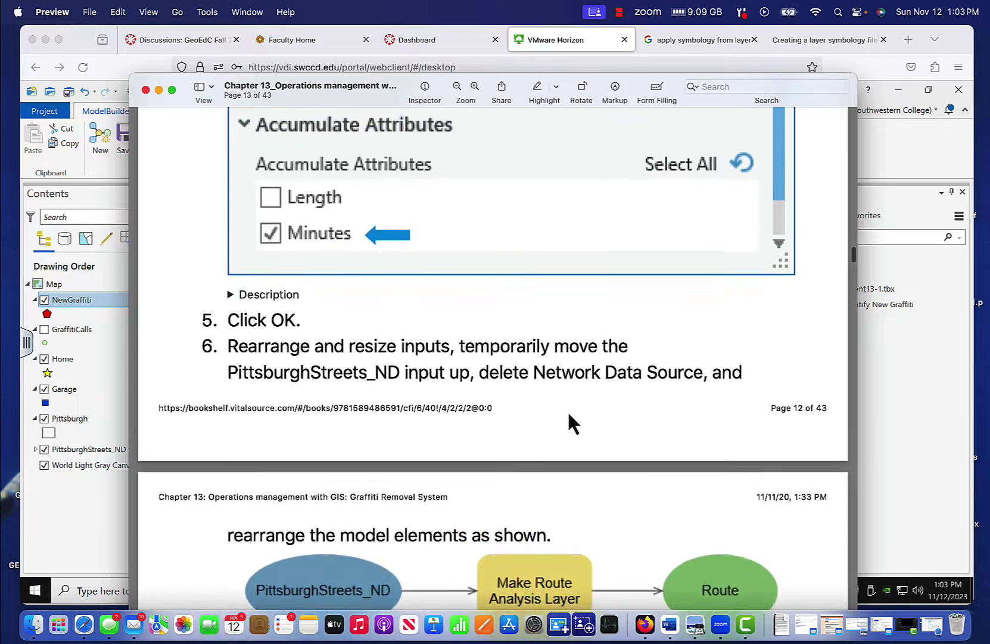
left_click_drag(329, 95, 989, 83)
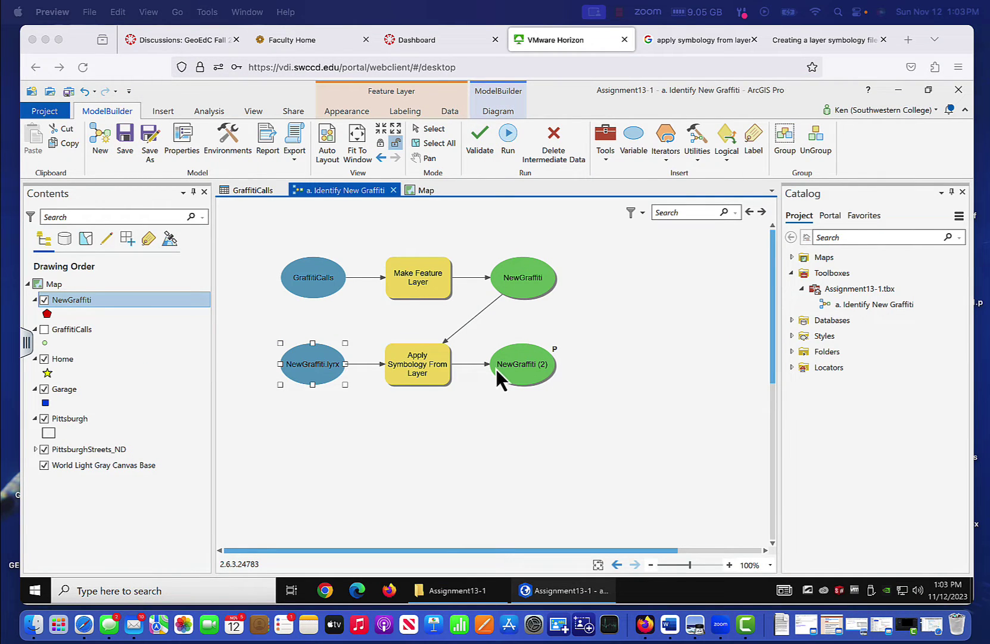
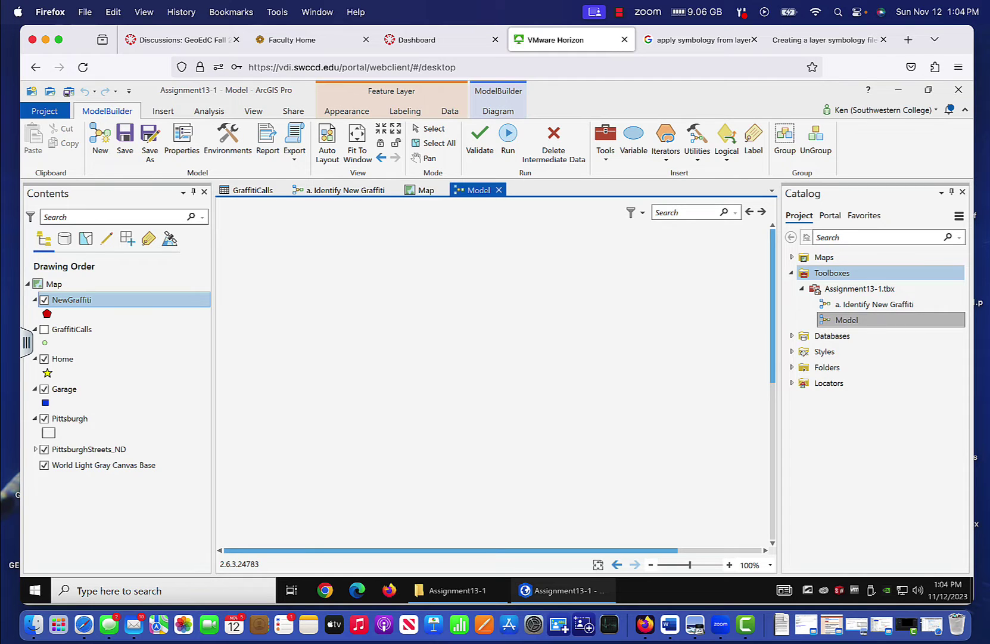
Bring the Assignment 12 PDF back up in Preview and check the requirements for the b1 and b2 optimal route models
left_click(696, 633)
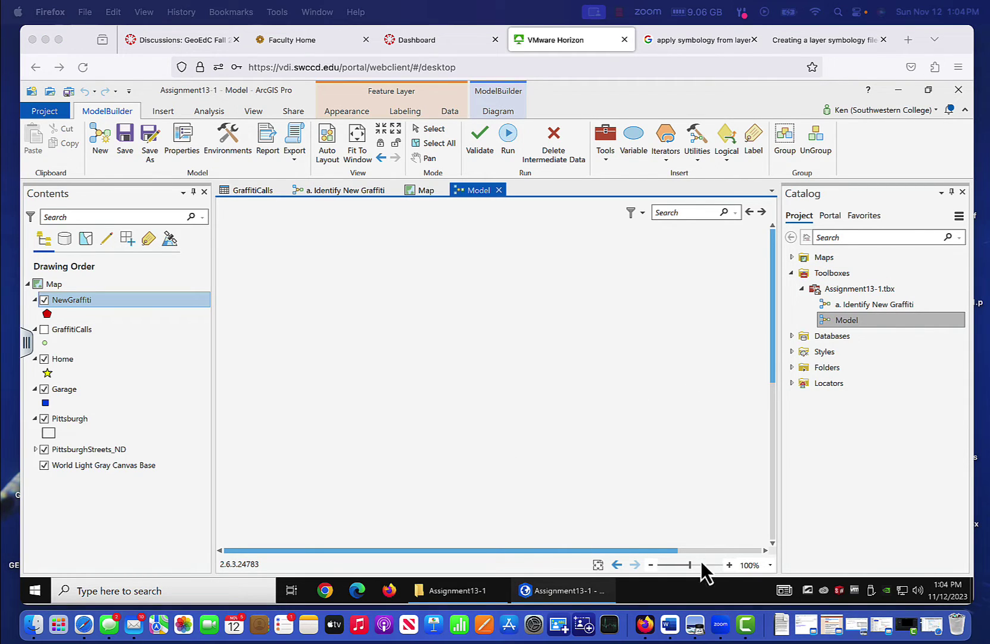
right_click(695, 626)
left_click(676, 490)
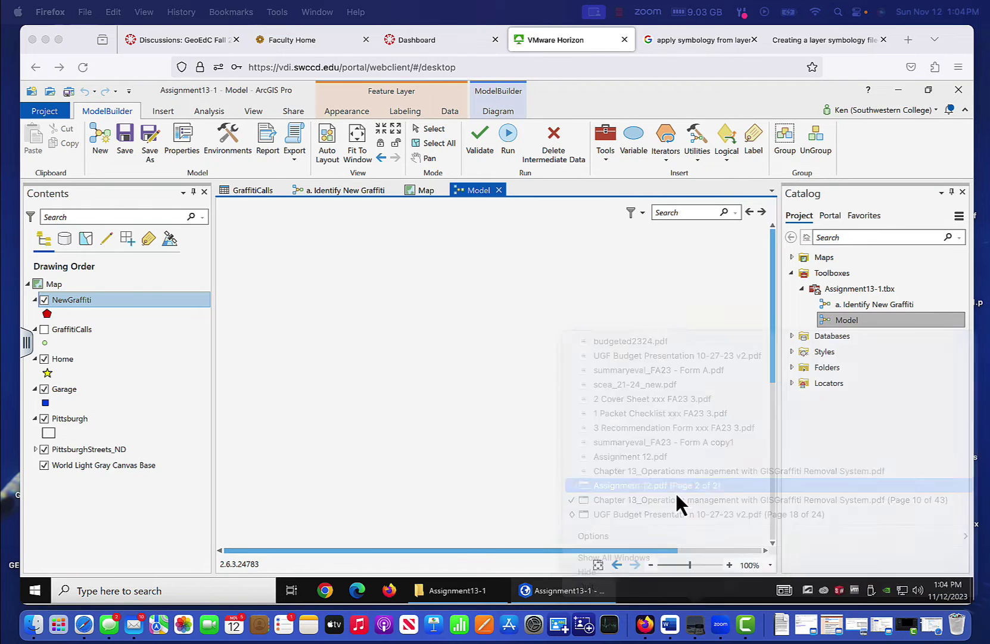
left_click_drag(567, 241, 332, 46)
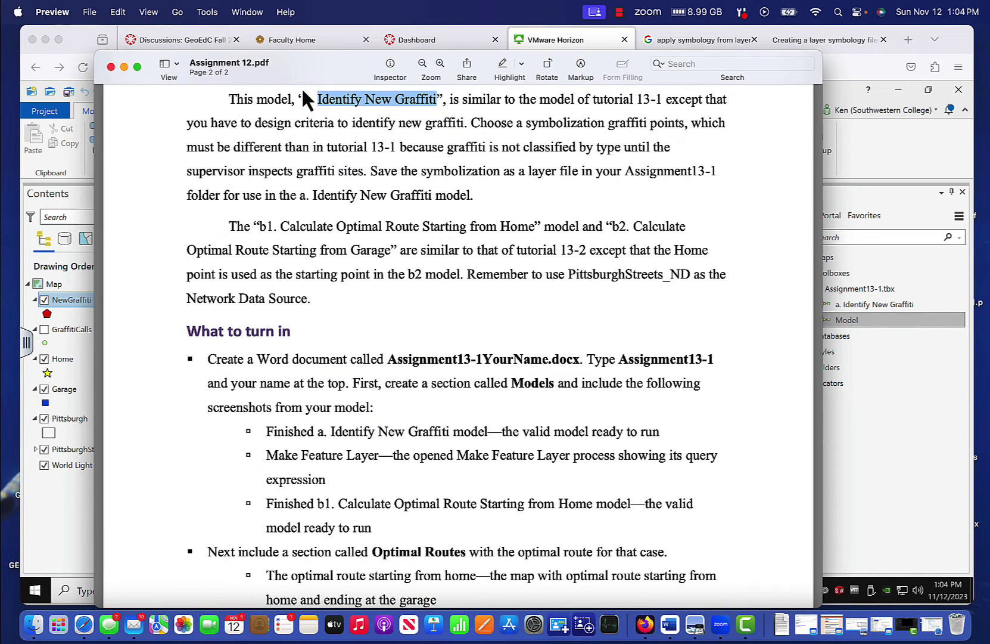
key("super+w")
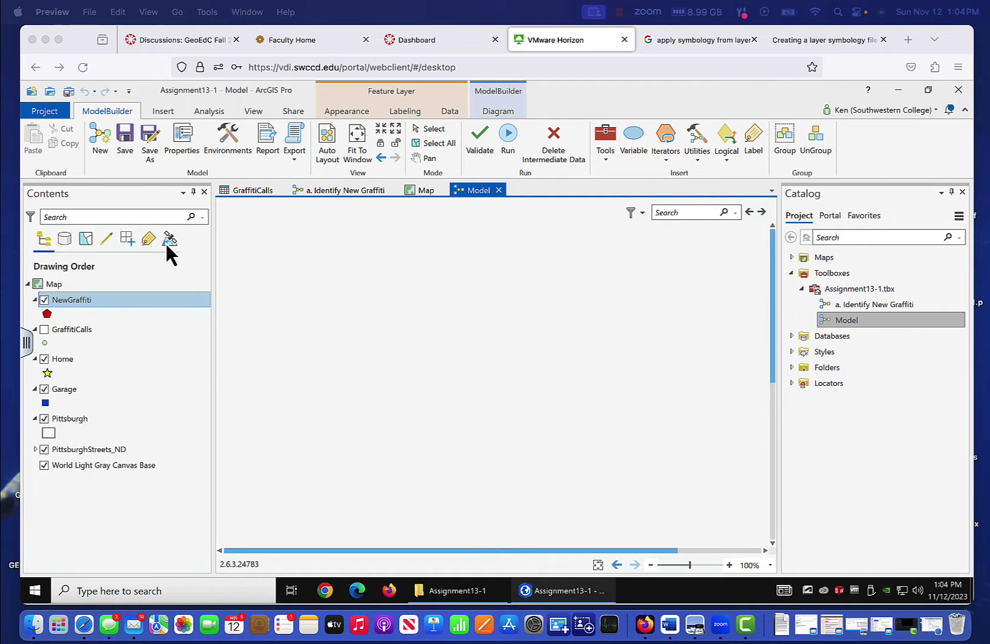
Back in ArcGIS Pro, search the geoprocessing tools for "make route analysis" and add Make Route Analysis Layer to the new empty model
left_click(207, 115)
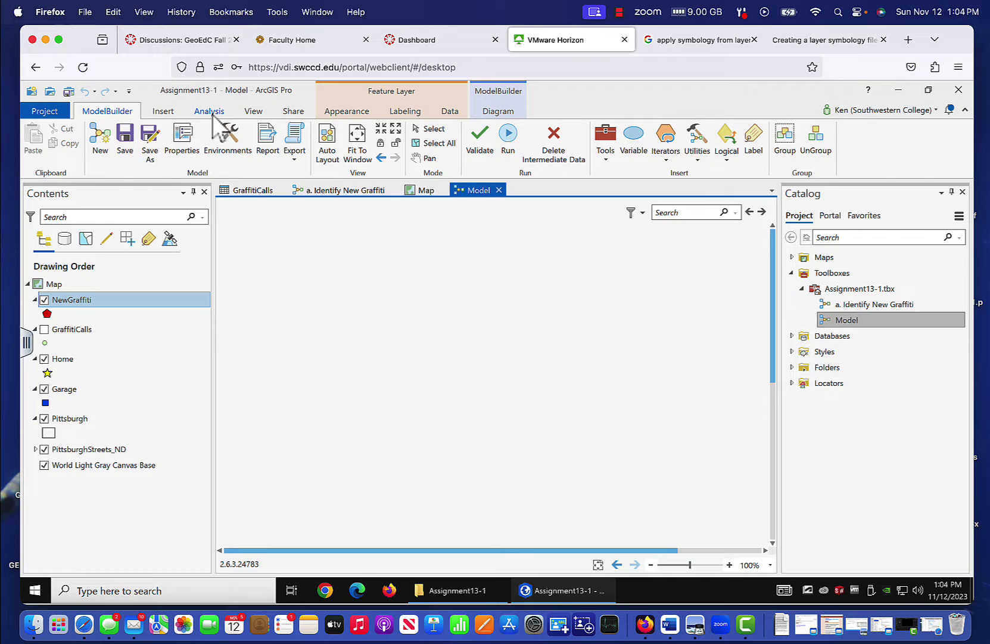
left_click(212, 113)
left_click(172, 137)
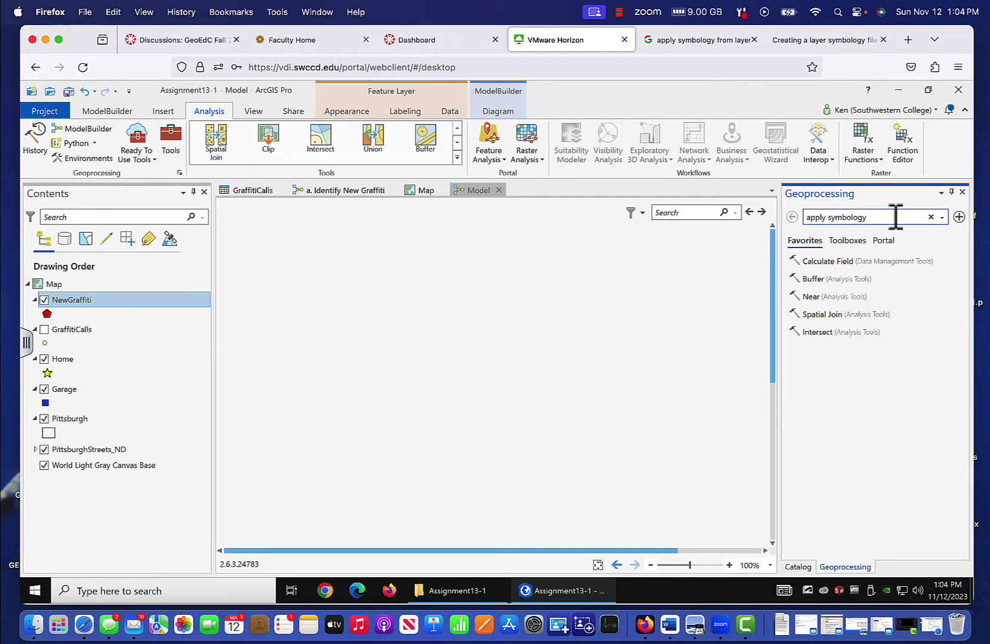
left_click_drag(892, 216, 793, 217)
key("BackSpace")
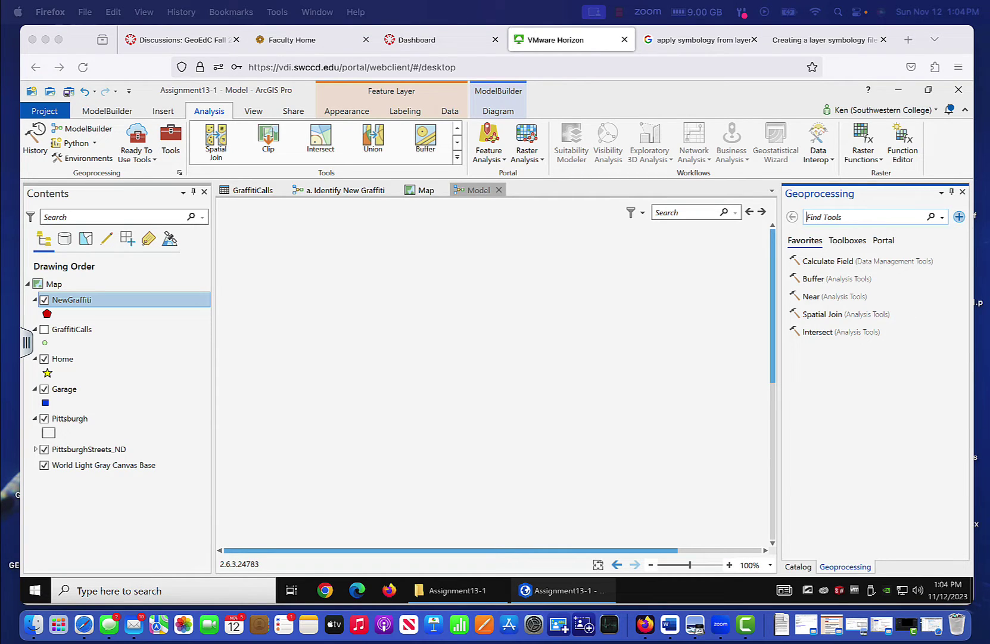
type("mak")
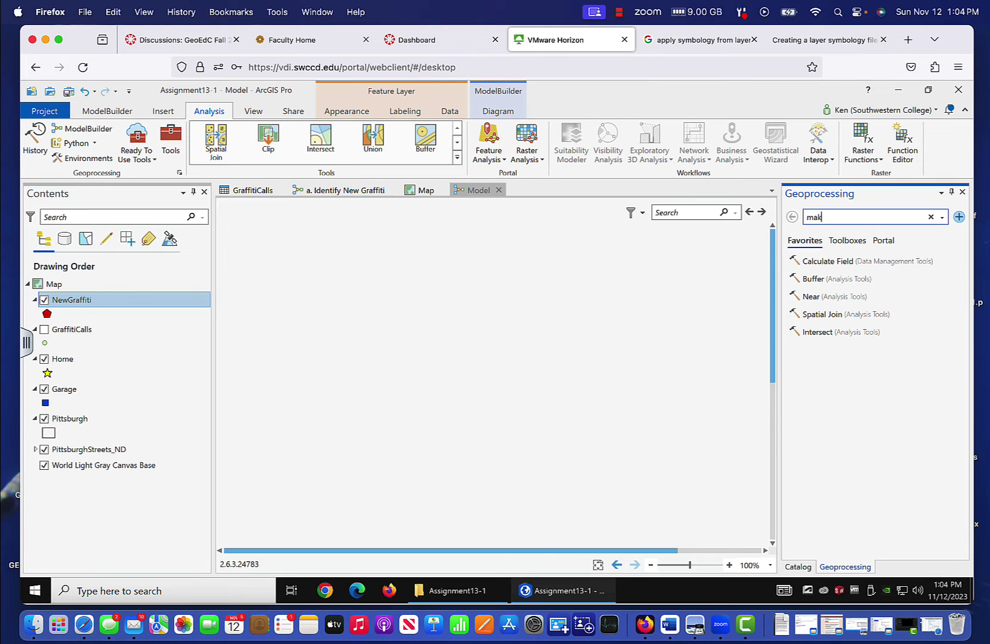
type("e route analysis")
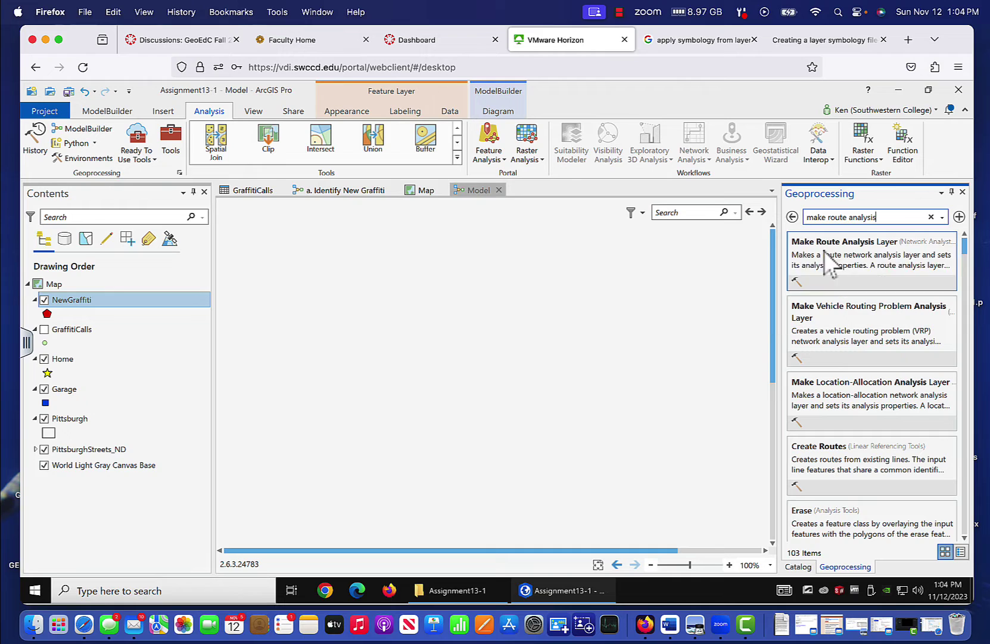
left_click_drag(825, 251, 471, 287)
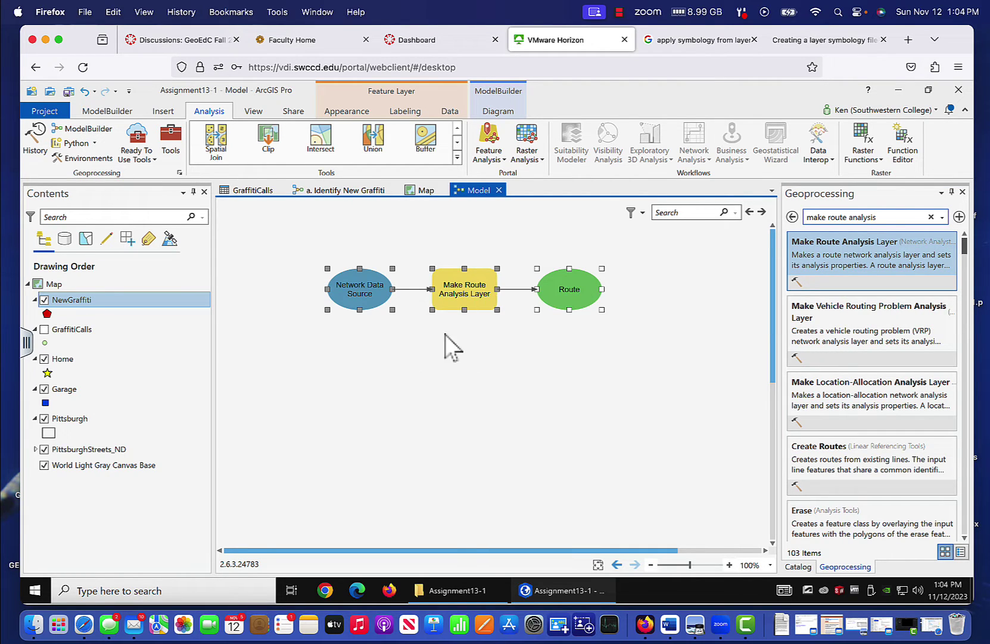
Open the Make Route Analysis Layer process in the model and set its network data source to PittsburghStreets_ND
right_click(469, 292)
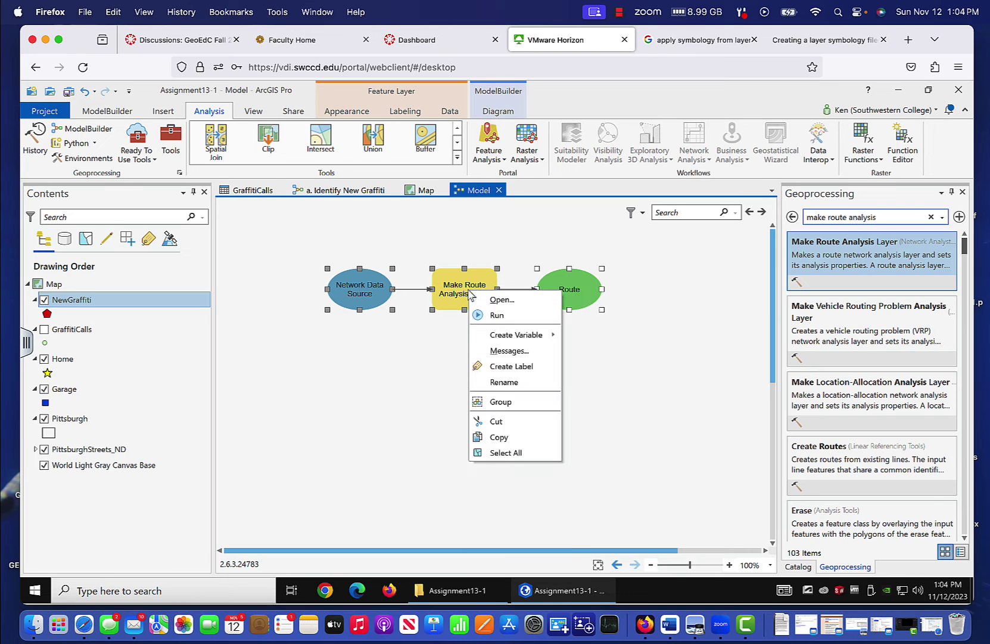
left_click(487, 300)
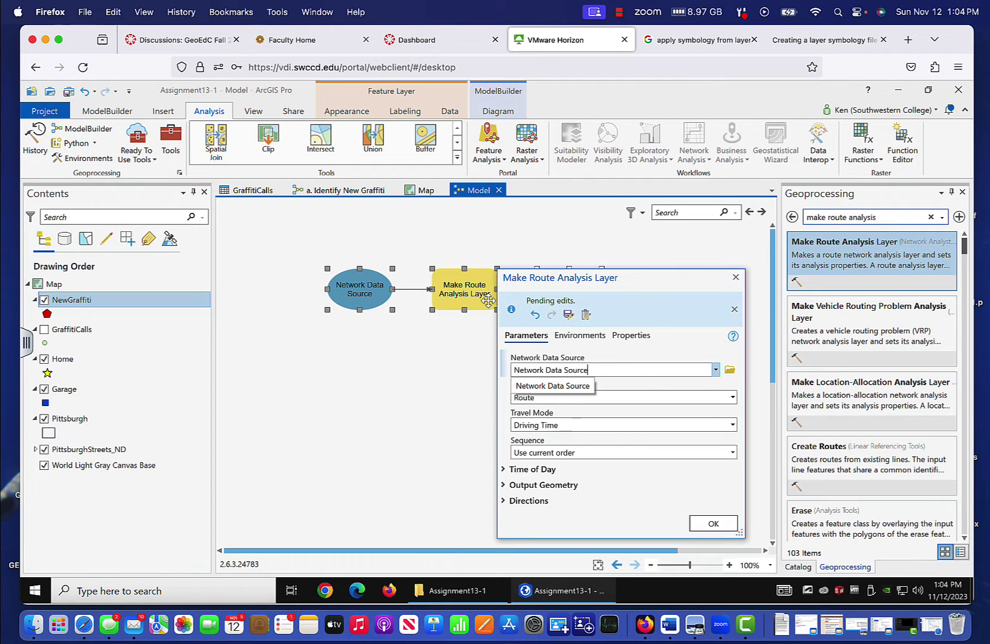
left_click(715, 370)
left_click(660, 384)
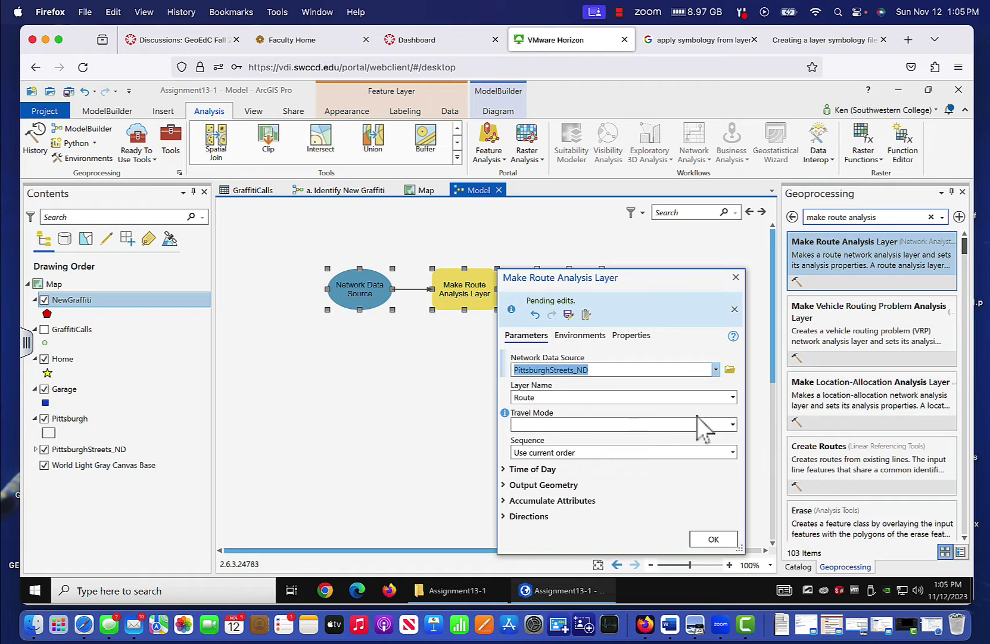
left_click(672, 424)
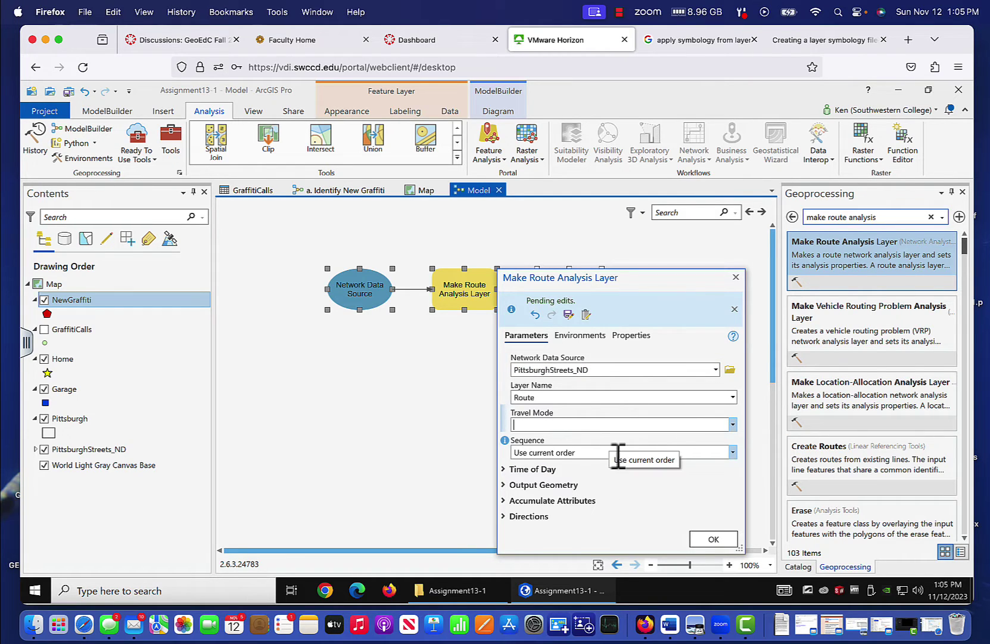
Set the route layer's sequence to Preserve both first and last stop, accumulate the Minutes attribute, and apply the settings
left_click(732, 453)
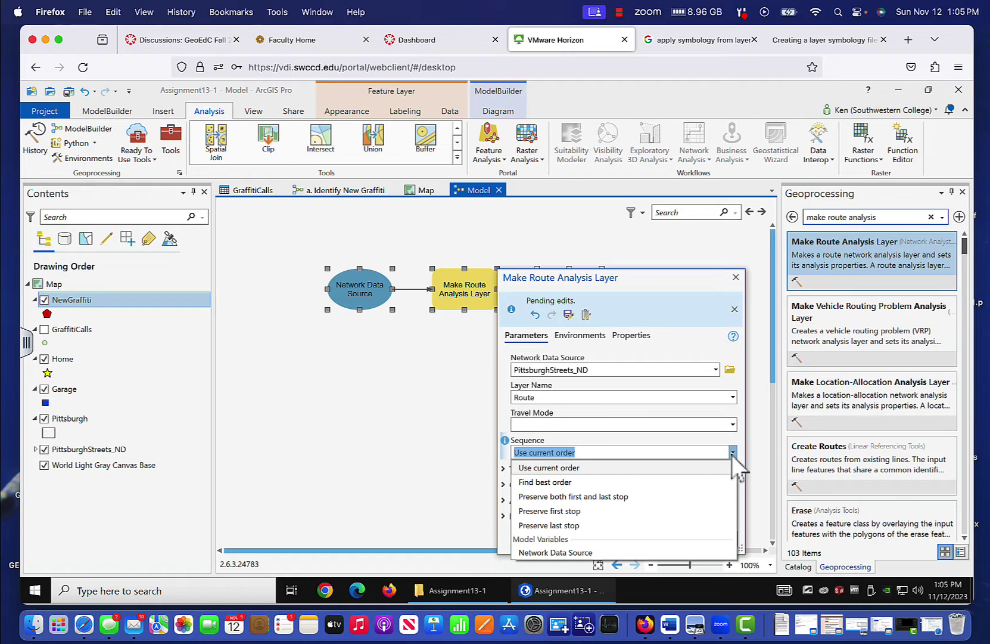
left_click(669, 496)
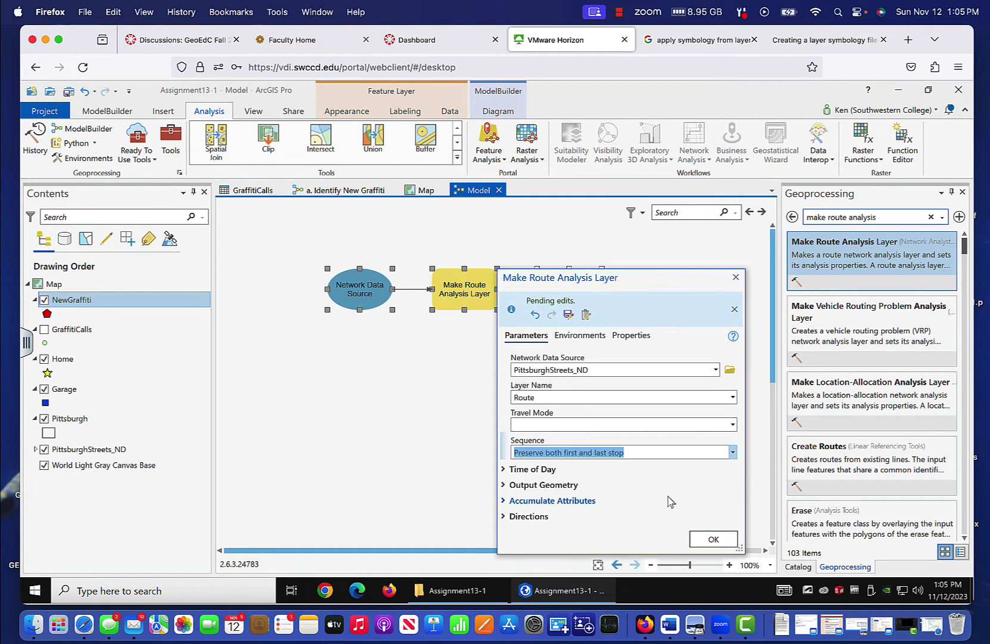
left_click(504, 501)
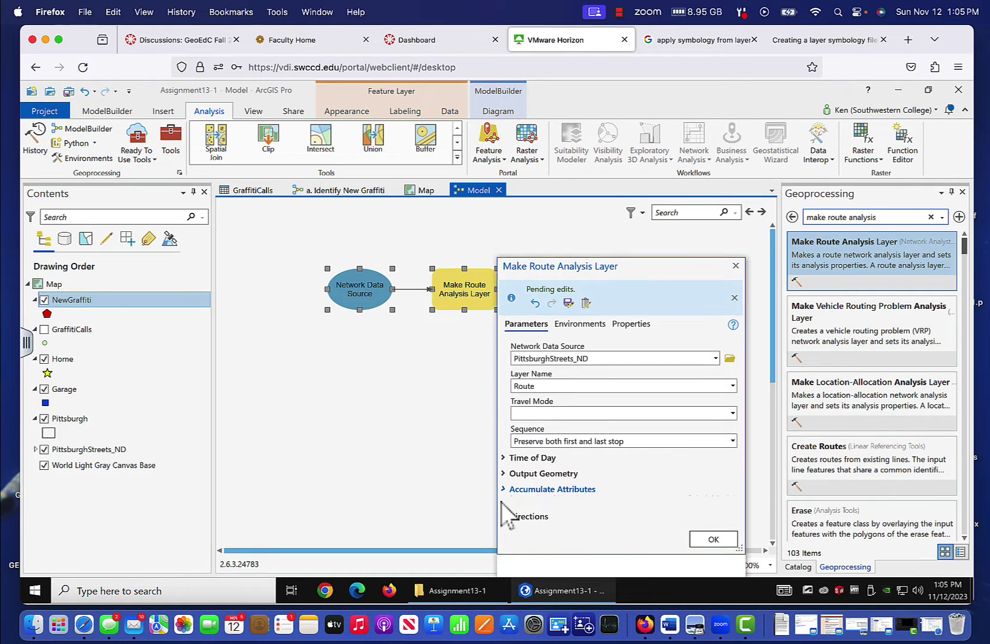
left_click(516, 519)
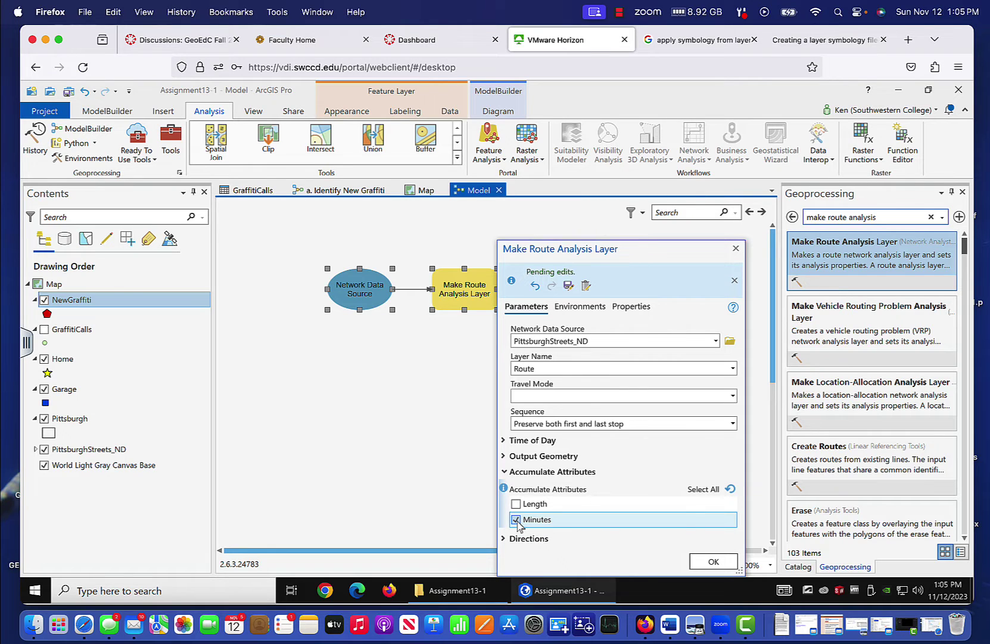
left_click(714, 562)
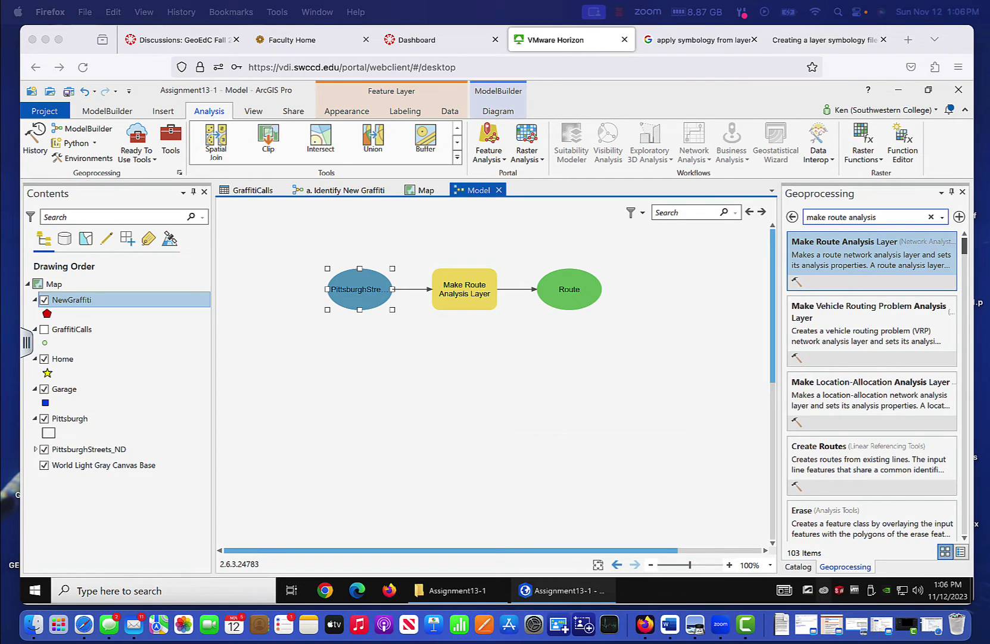
After glancing at the Assignment 12 PDF in Preview, return to ArcGIS Pro and add the Add Locations tool below Make Route Analysis Layer
left_click_drag(981, 135, 324, 52)
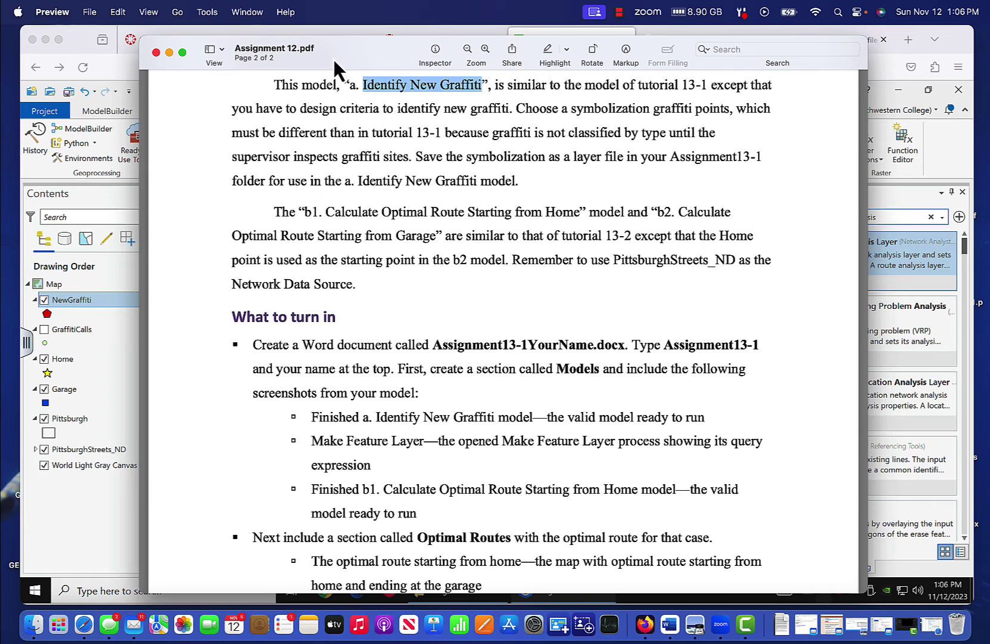
key("super+h")
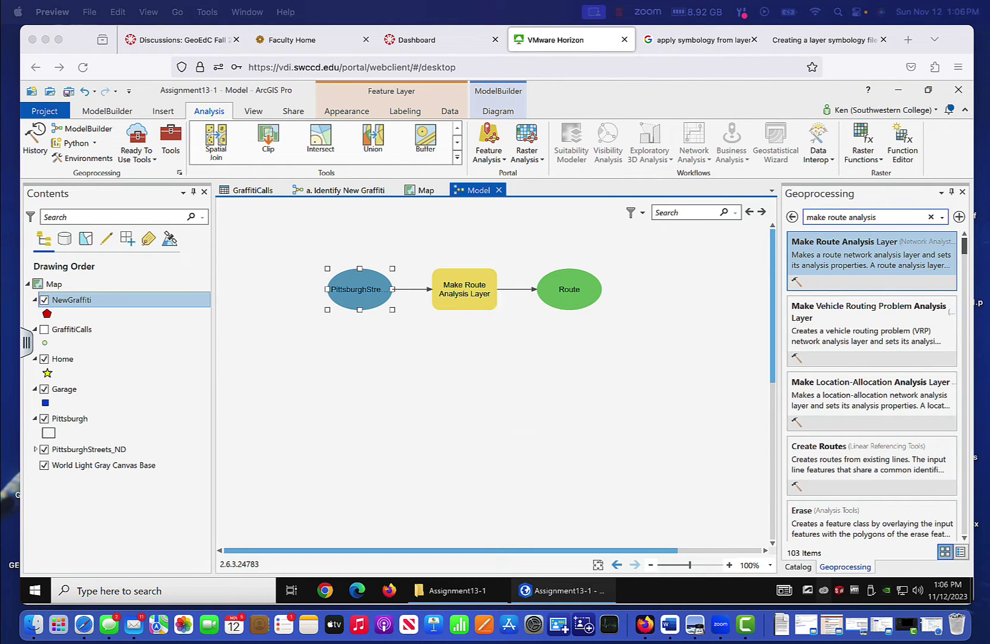
left_click(888, 216)
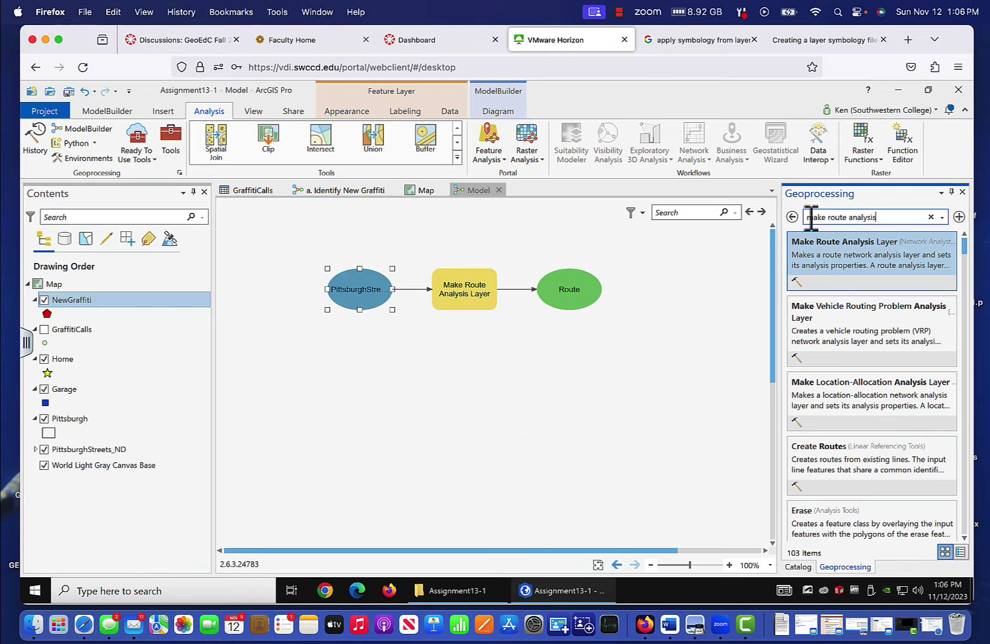
type("add l")
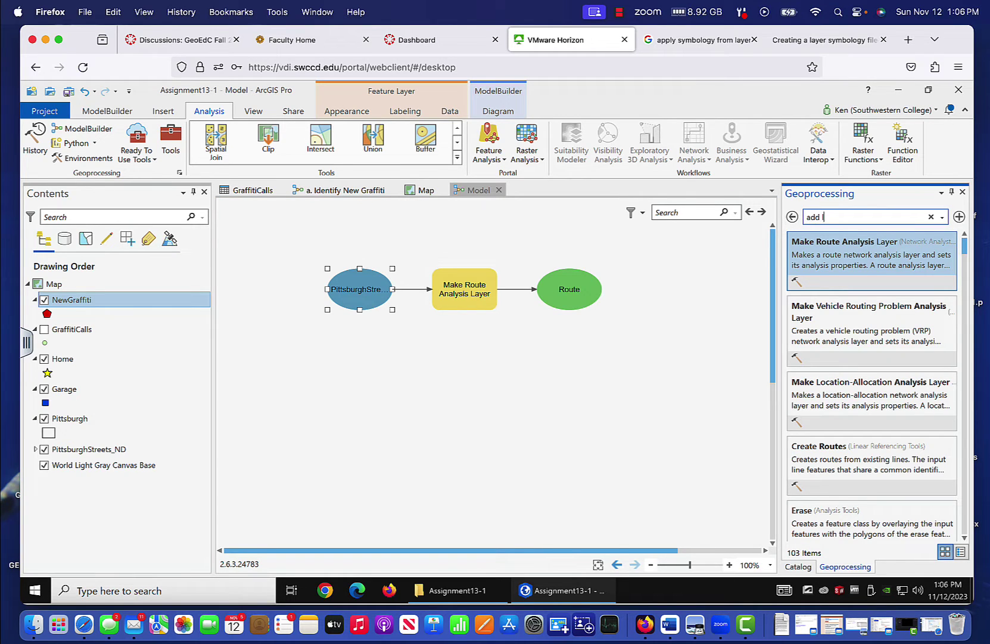
type("ocations tool")
key("BackSpace")
key("BackSpace")
key("BackSpace")
key("BackSpace")
key("BackSpace")
left_click_drag(852, 249, 454, 352)
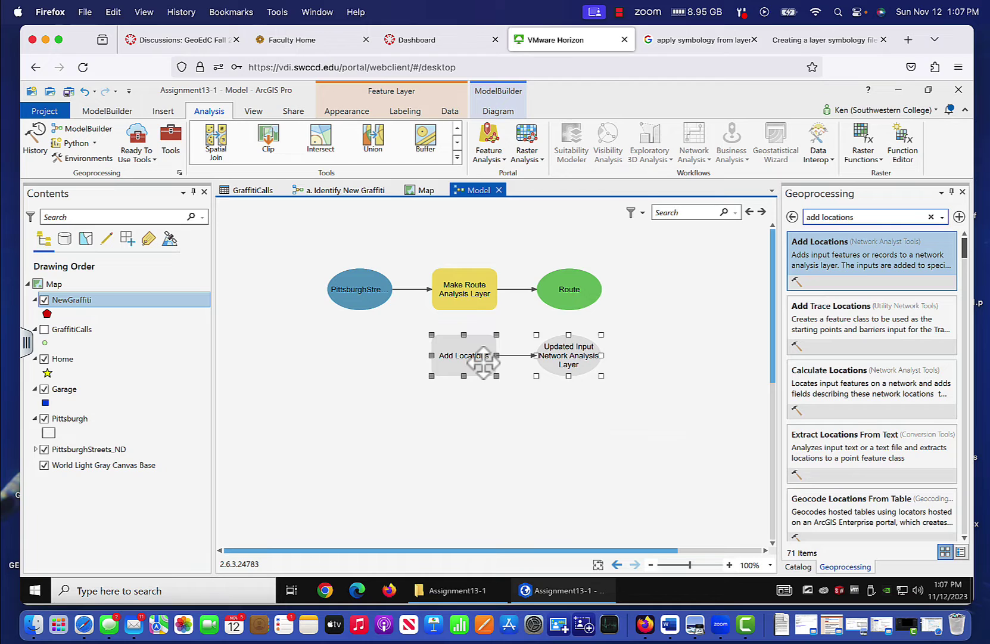
Configure the Add Locations process with Route as the input network analysis layer and Home as the input locations
right_click(461, 354)
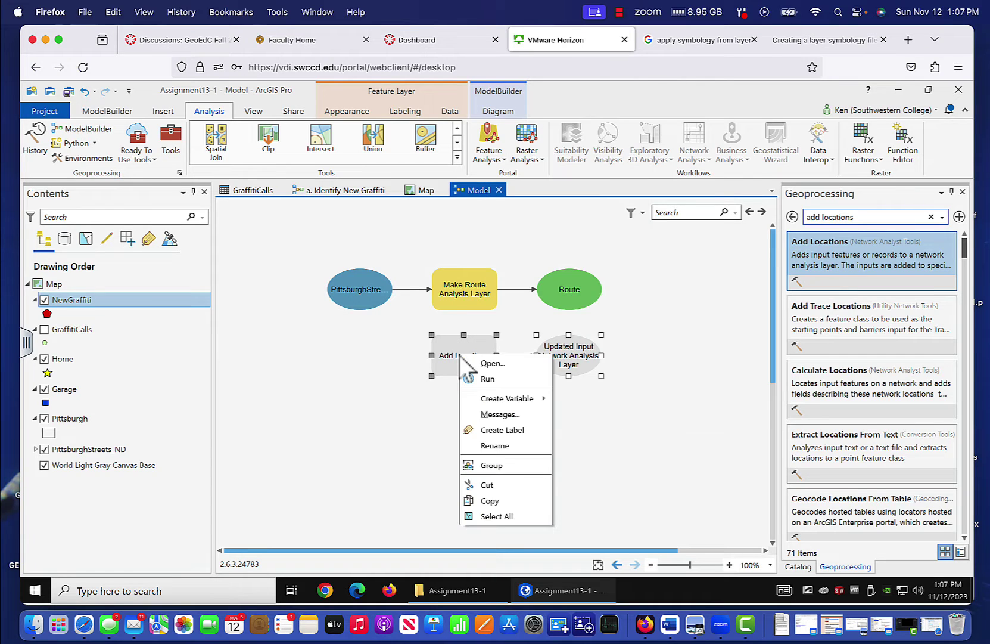
left_click(484, 363)
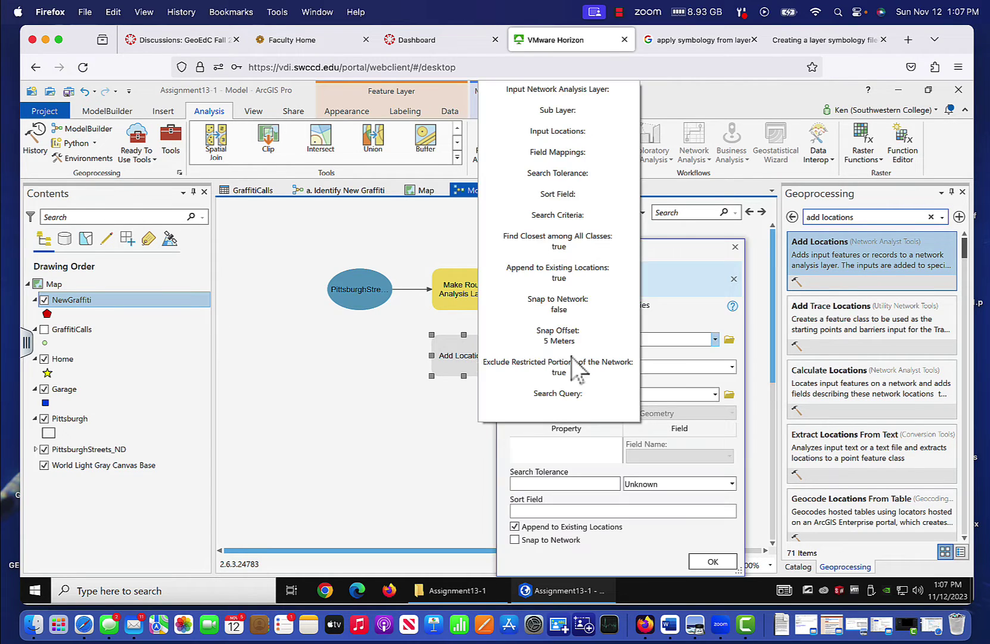
left_click(715, 340)
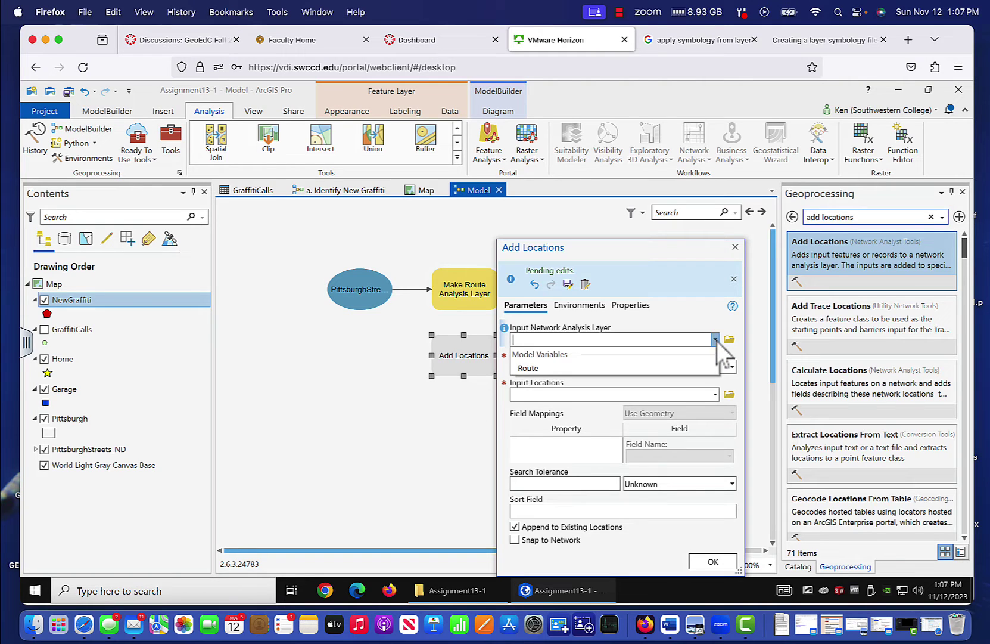
left_click(670, 367)
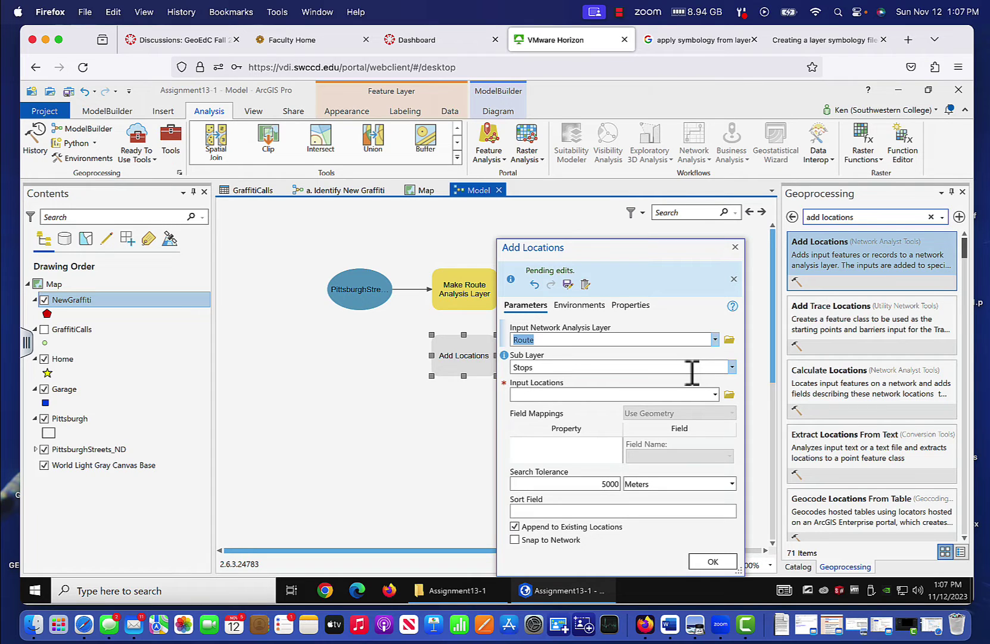
left_click(716, 395)
left_click(630, 439)
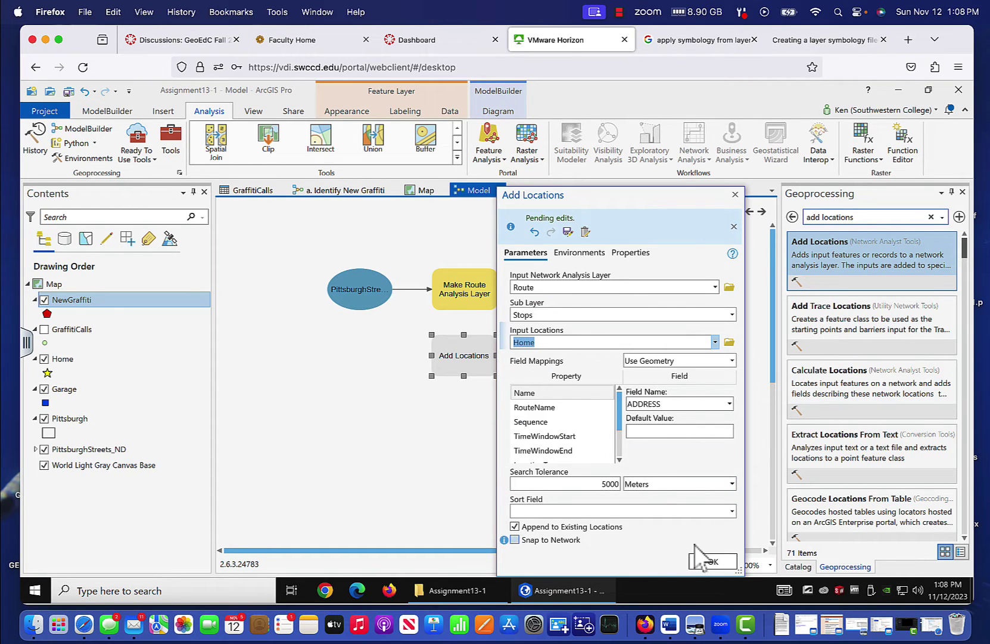
left_click(711, 560)
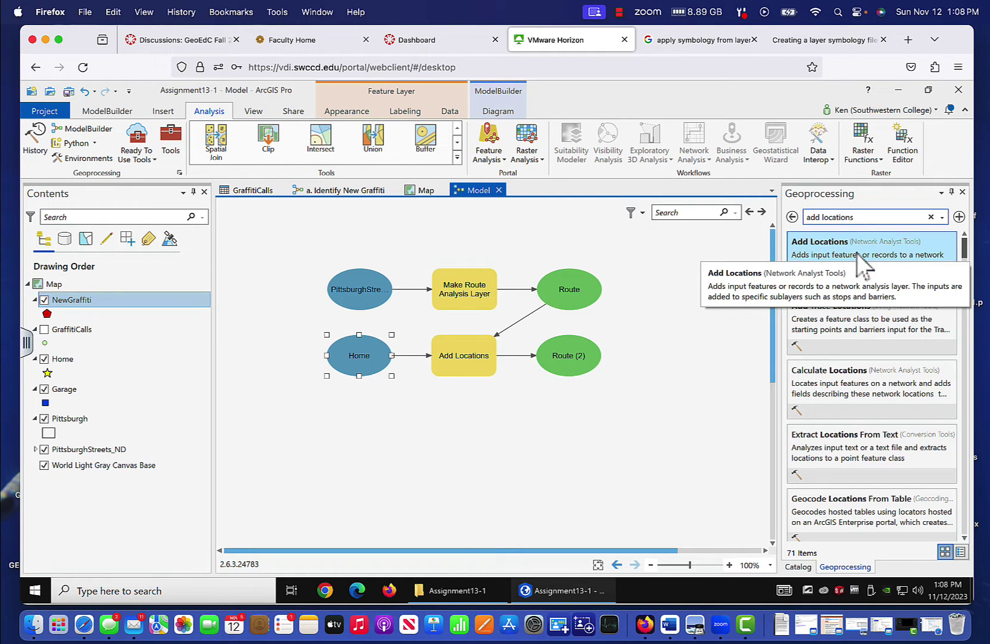
Add a second Add Locations process below the first, with Route (2) as the network analysis layer and NewGraffiti as the input locations
left_click_drag(858, 257, 454, 418)
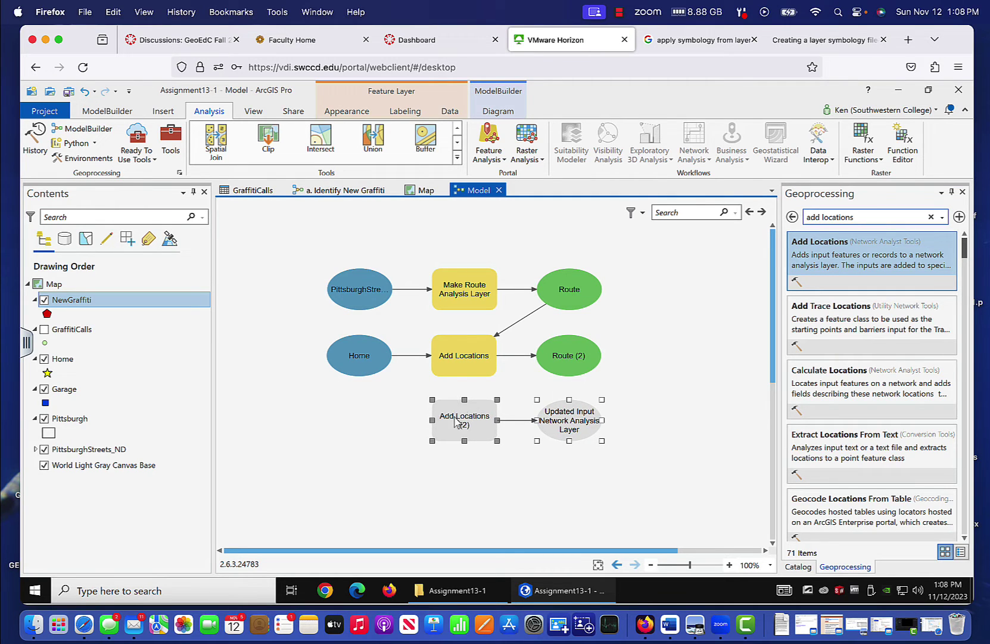
right_click(454, 419)
left_click(492, 254)
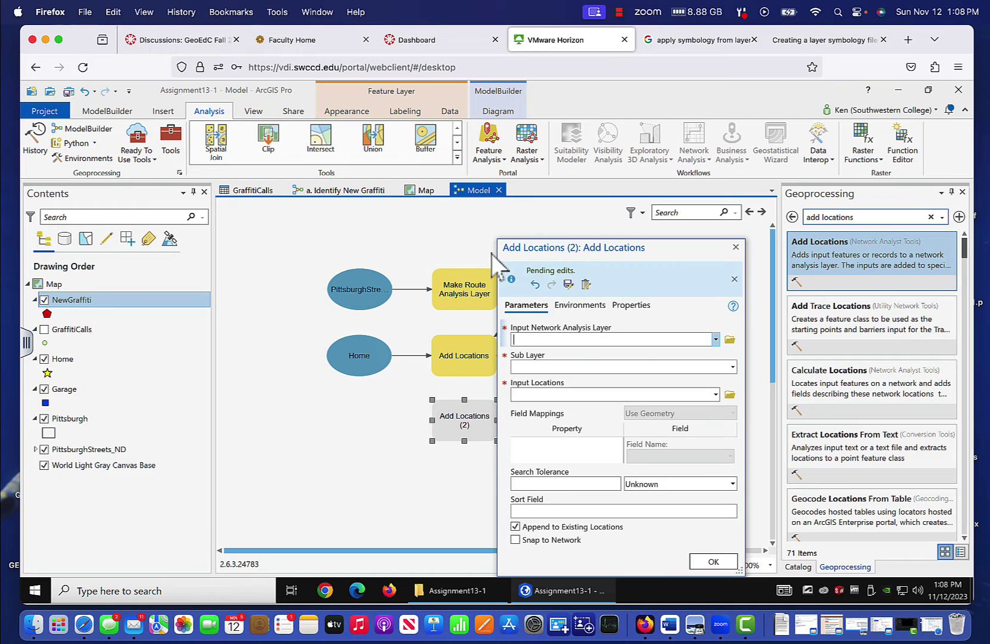
left_click(716, 339)
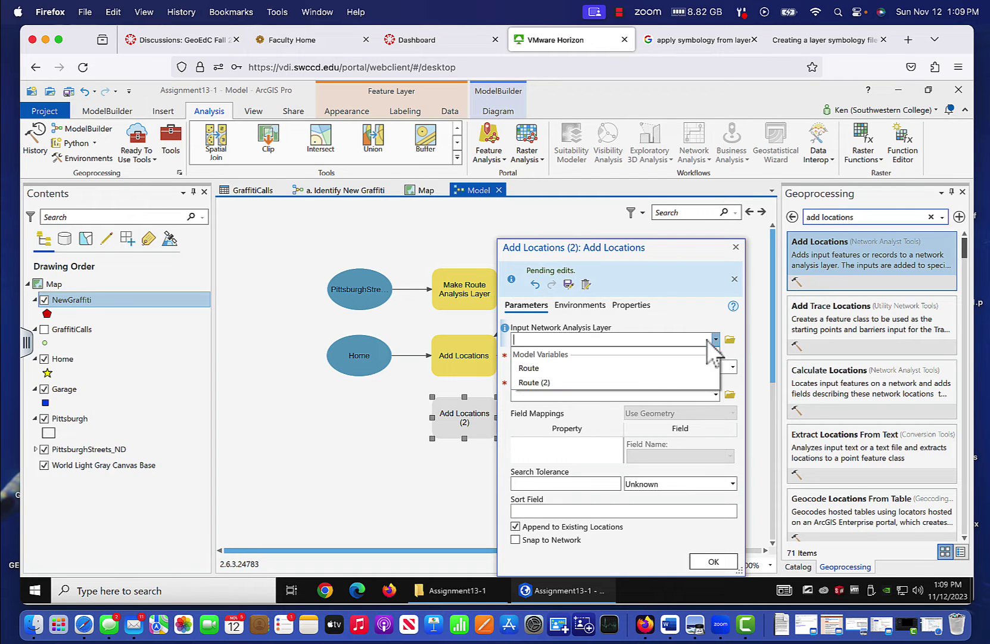
left_click(641, 380)
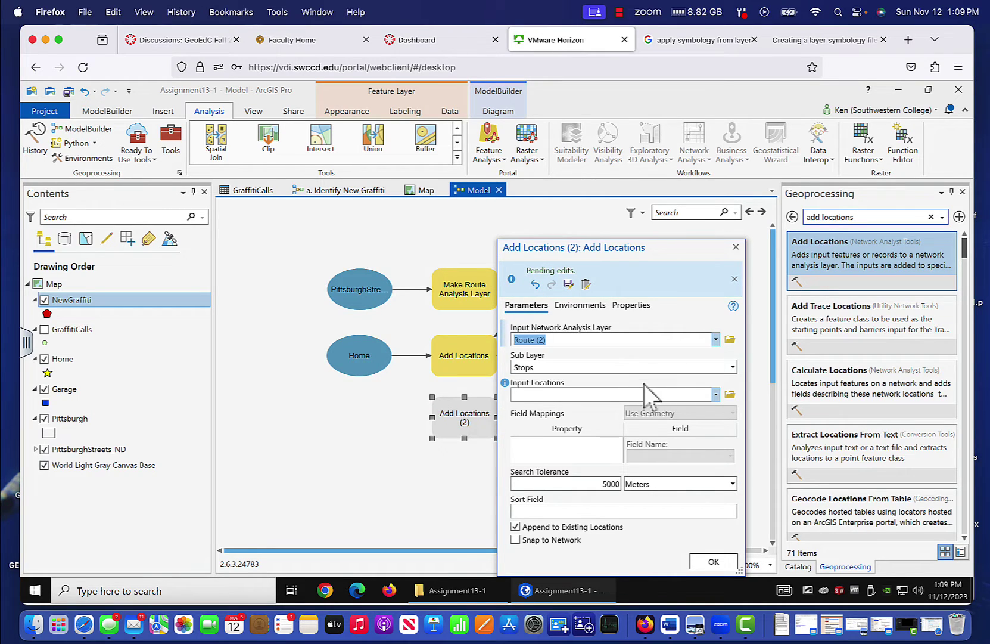
left_click(716, 394)
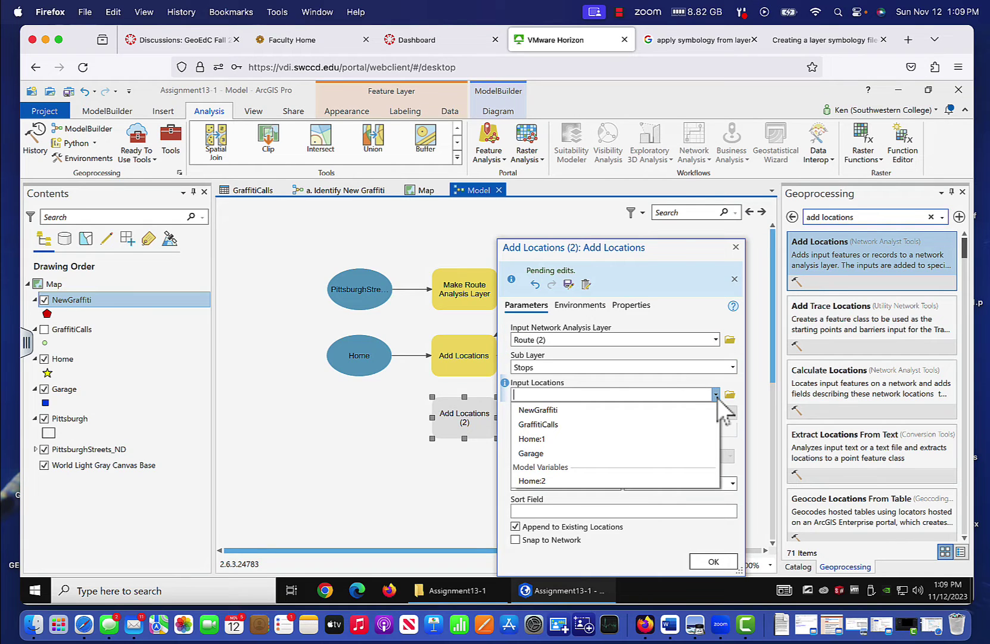
left_click(650, 410)
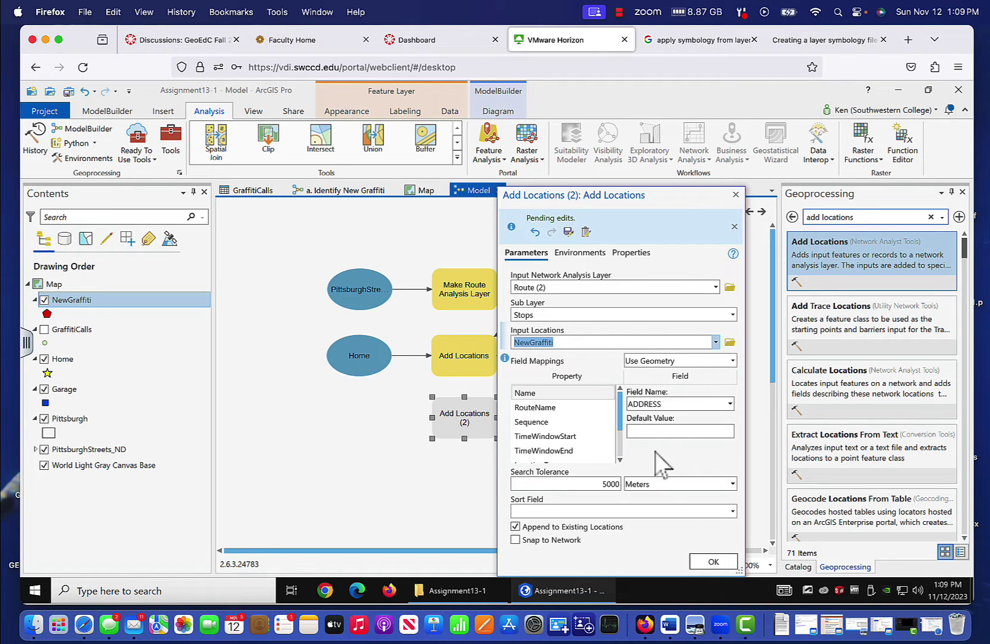
left_click(709, 562)
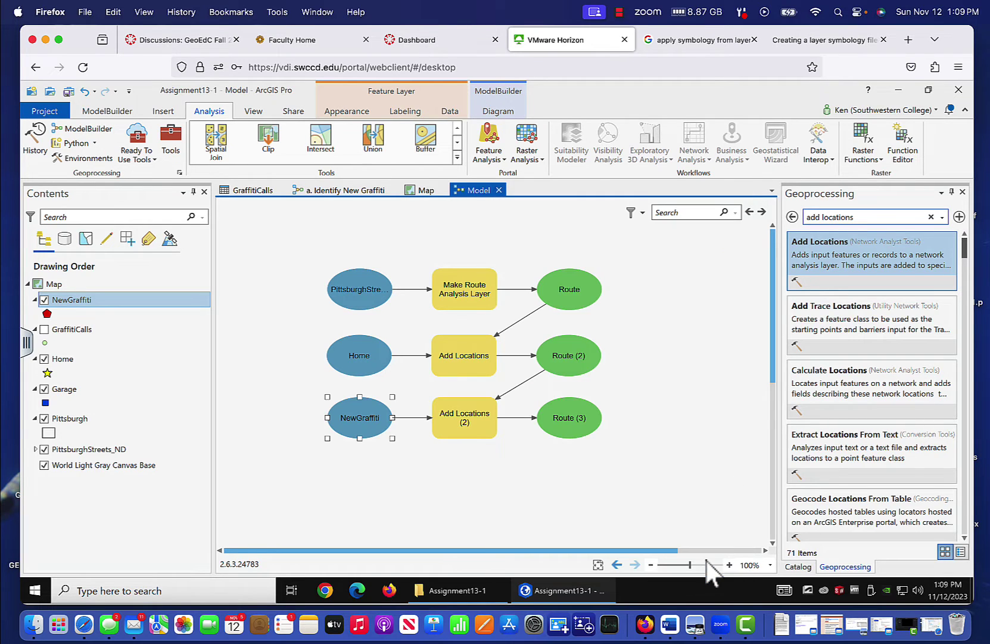
Add a third Add Locations process below the second, with Route (3) as the network analysis layer and Garage as the input locations
left_click_drag(850, 252, 460, 480)
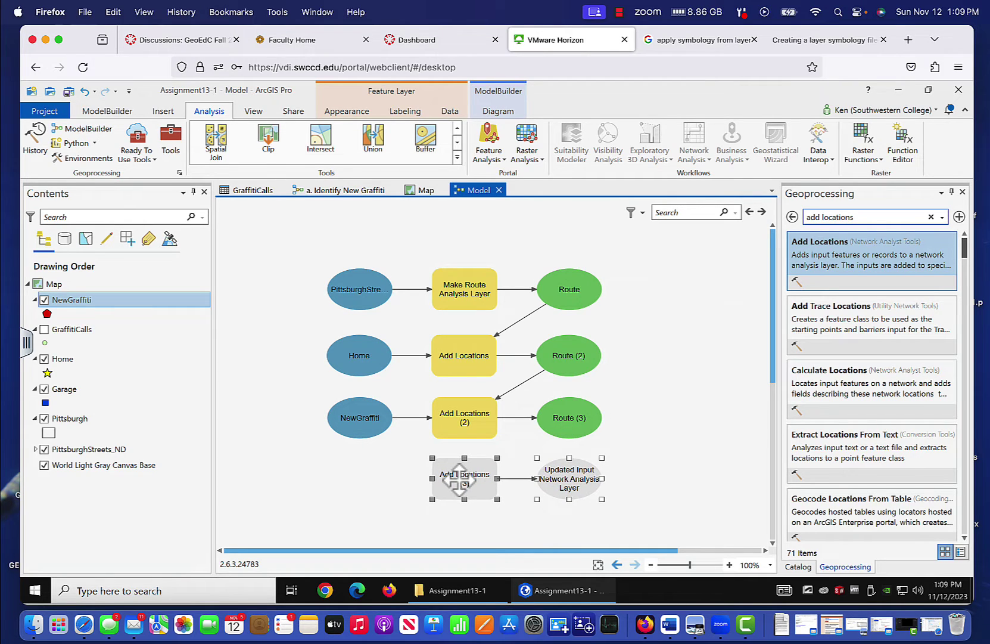
right_click(460, 480)
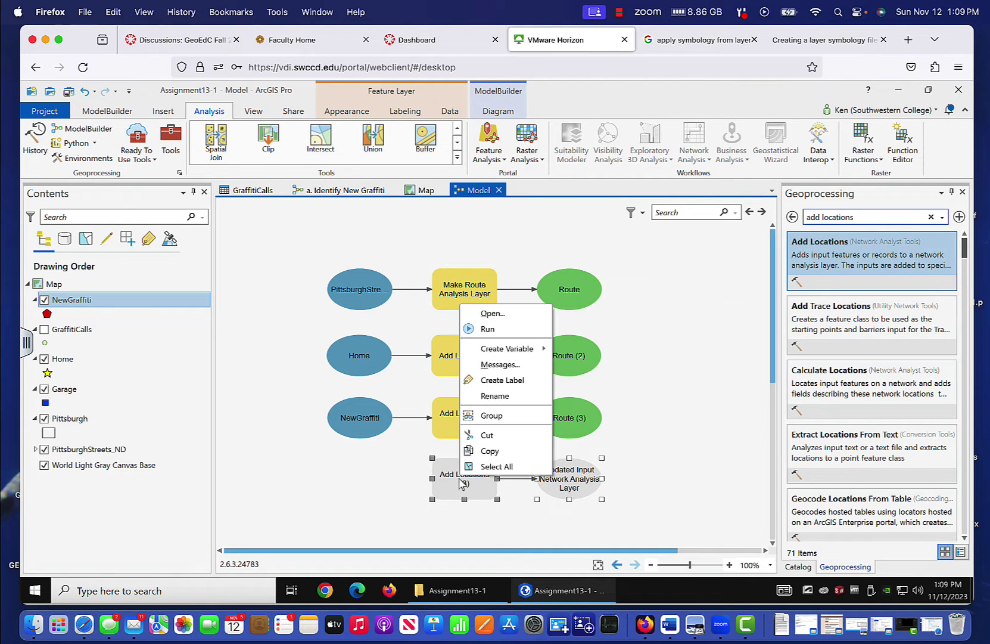
left_click(492, 314)
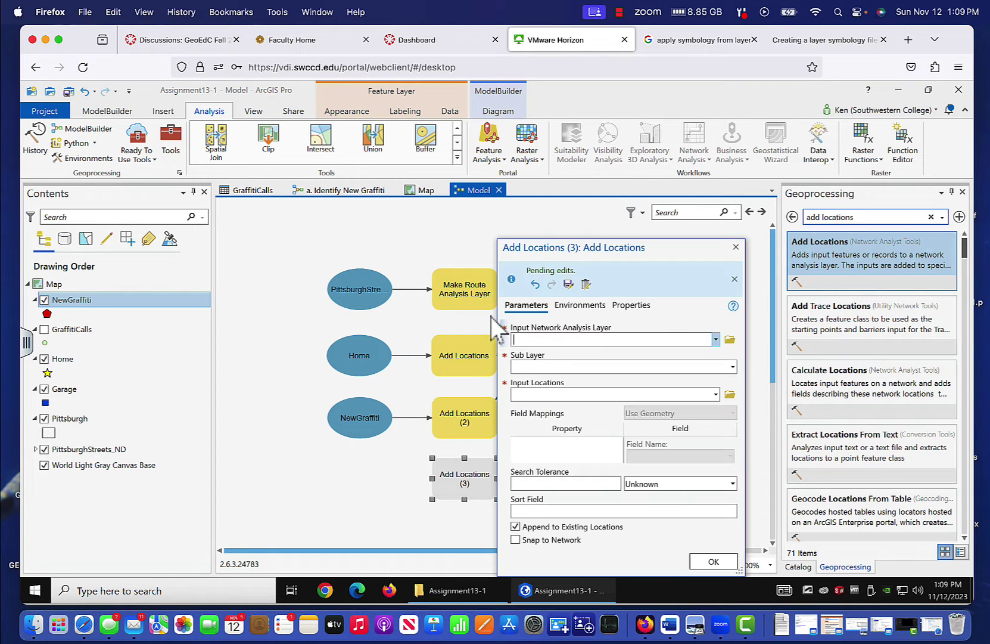
left_click(715, 339)
left_click(639, 397)
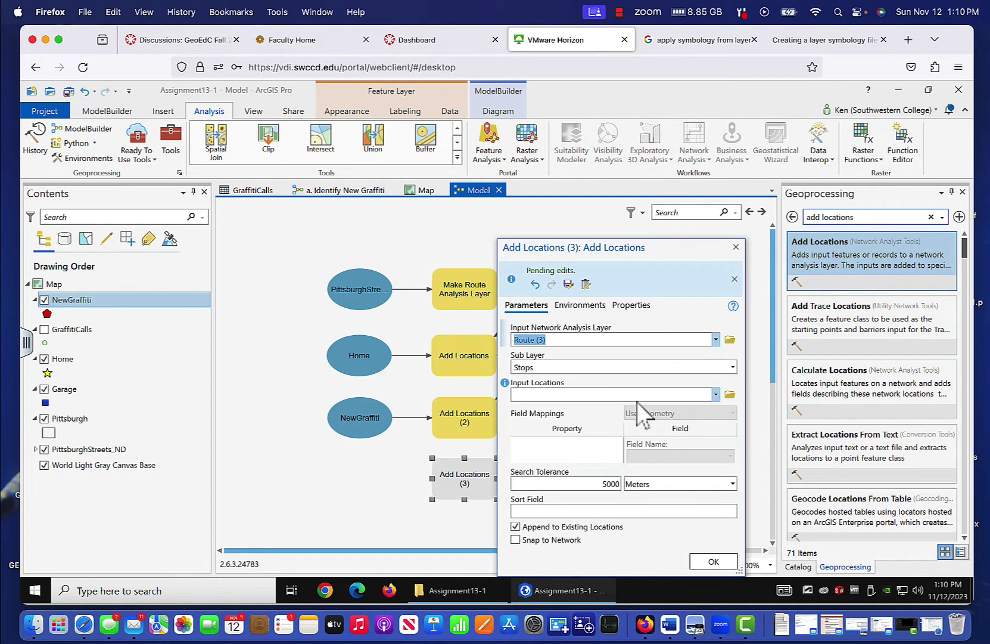
left_click(716, 395)
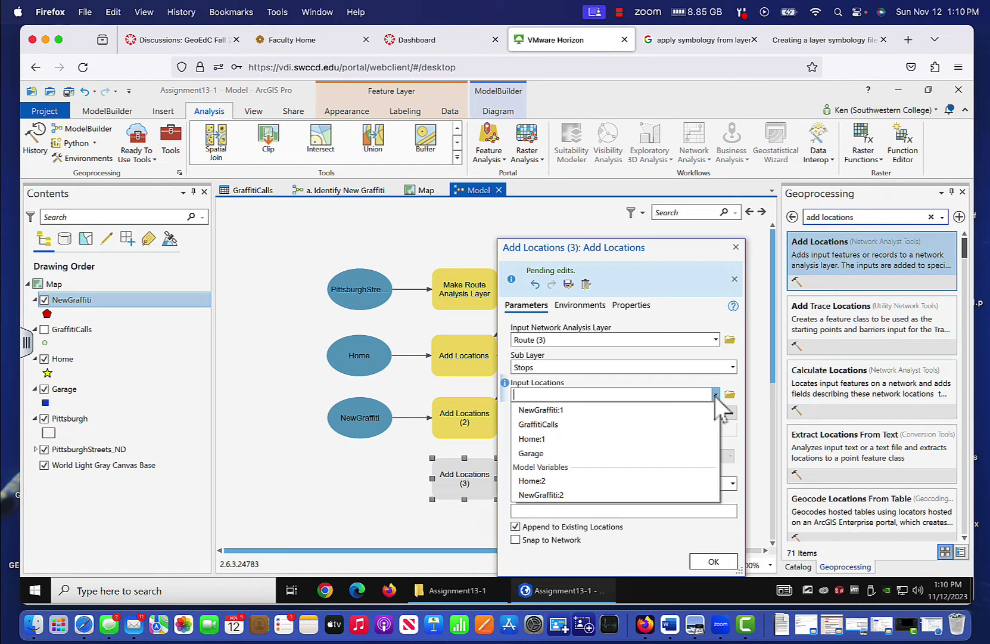
left_click(607, 453)
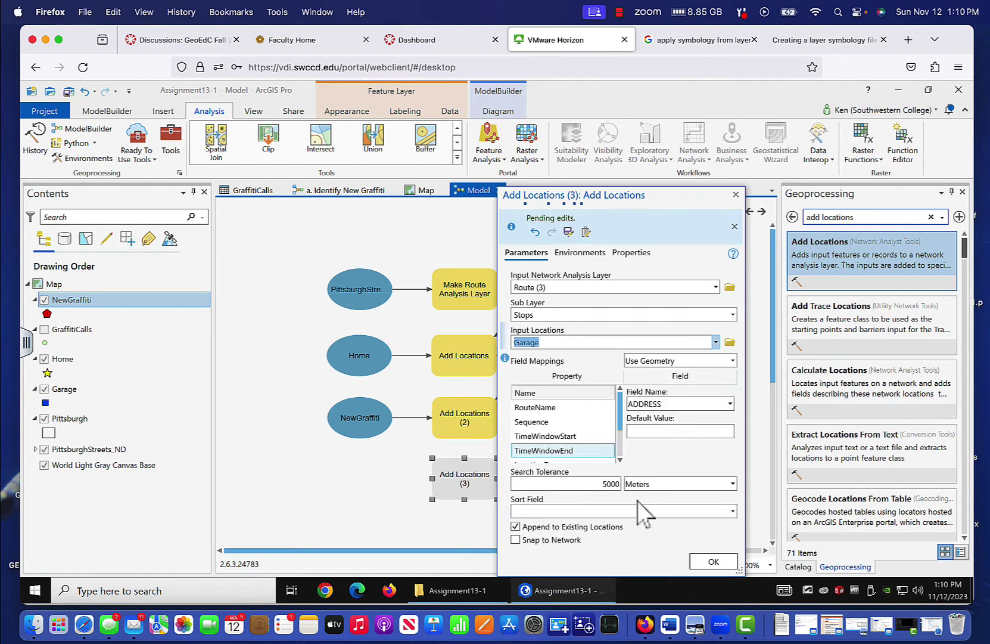
left_click(715, 562)
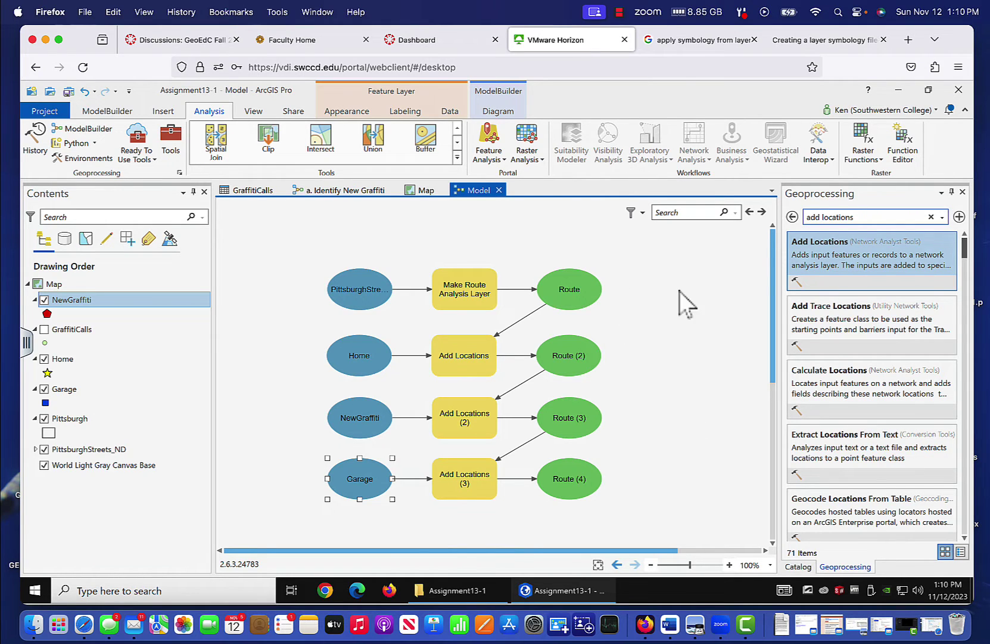
Find the Solve network analysis tool and place it in the model below the third Add Locations process
left_click_drag(869, 217, 796, 222)
type("solve")
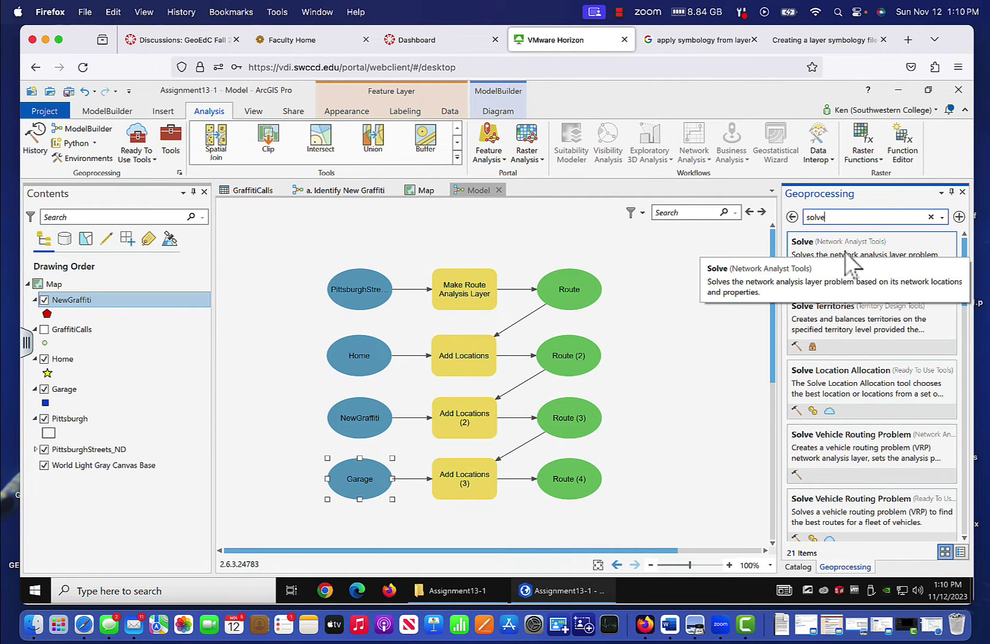
left_click_drag(852, 262, 649, 444)
left_click_drag(772, 361, 773, 441)
left_click_drag(640, 564, 665, 563)
left_click_drag(591, 346, 438, 381)
left_click(612, 404)
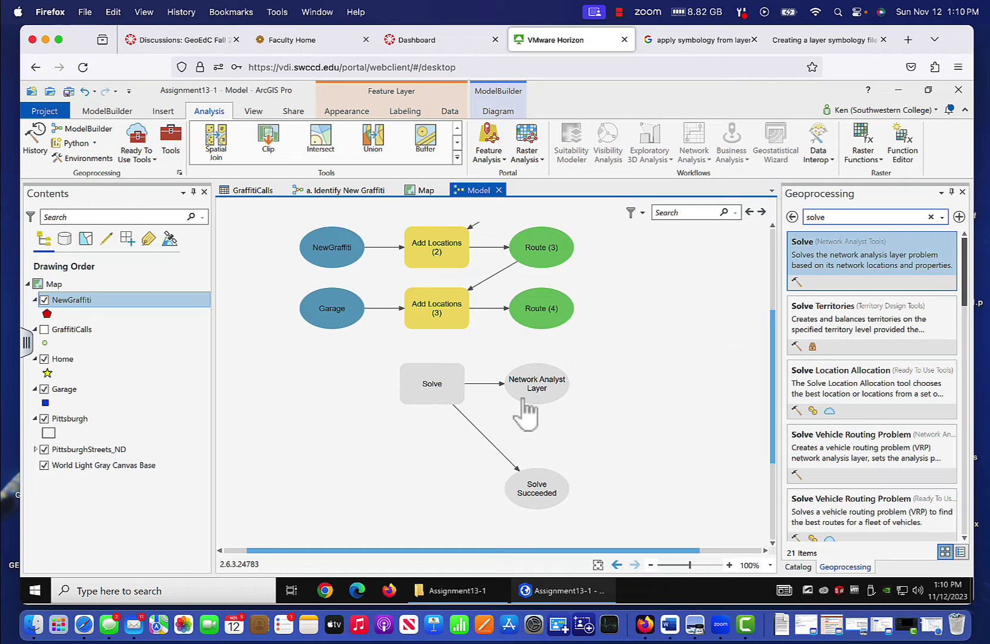
Configure the Solve process with Route (4) as the input network analysis layer
right_click(441, 387)
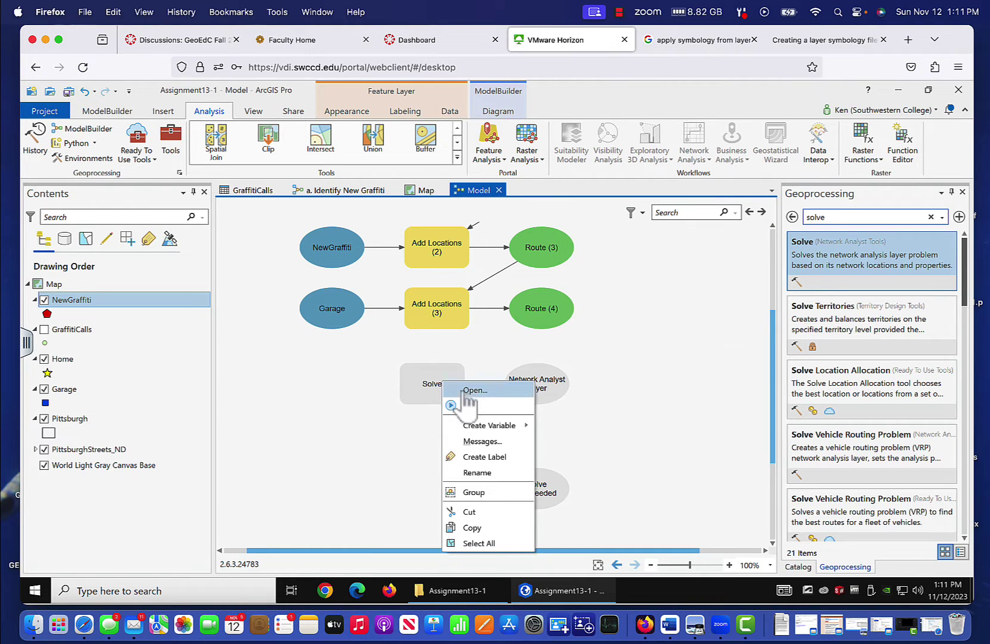
left_click(460, 390)
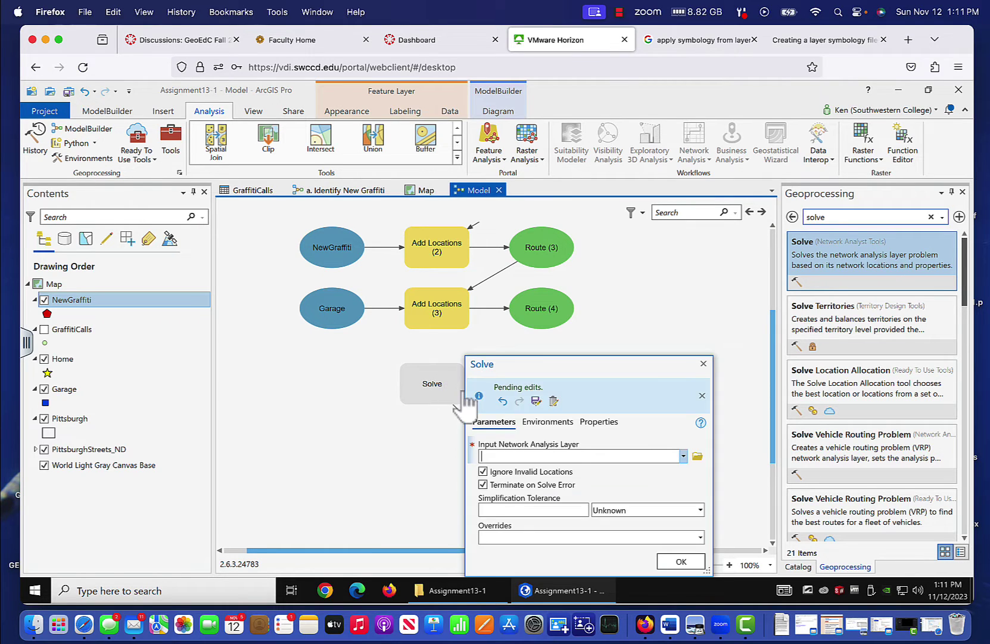
left_click(683, 458)
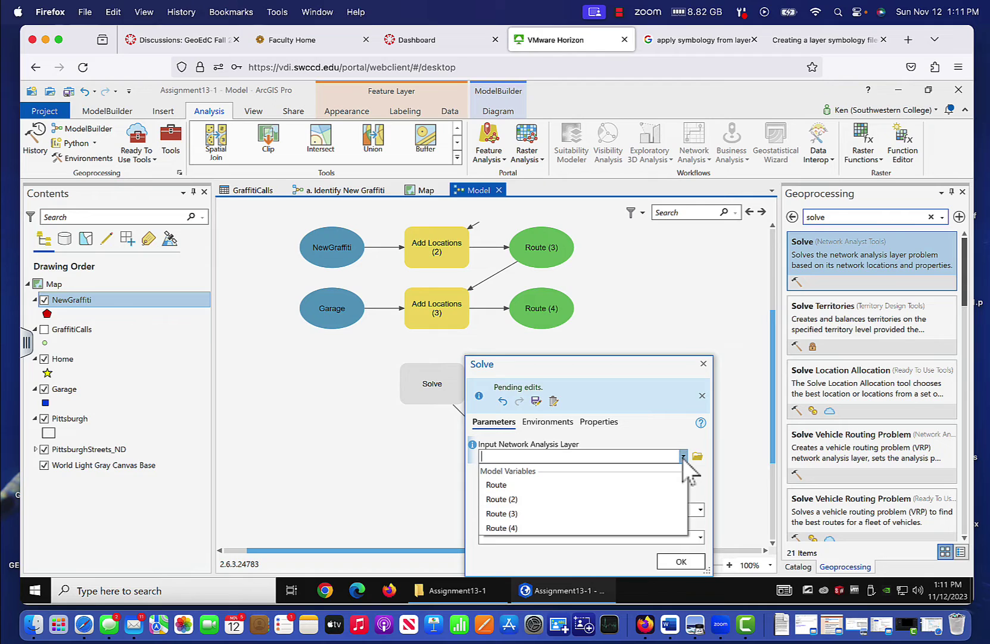
left_click(581, 530)
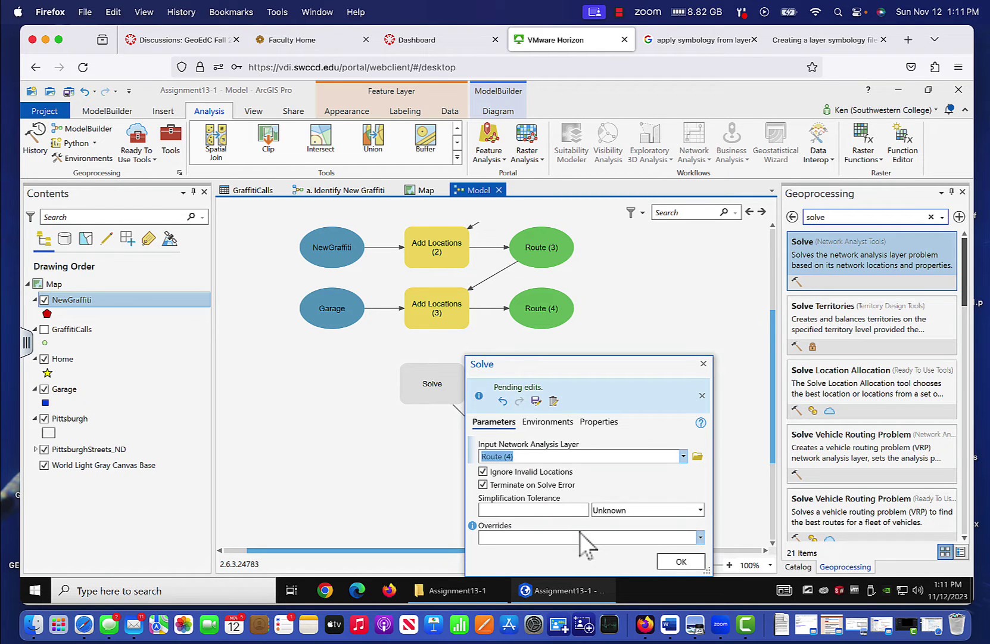
left_click(682, 562)
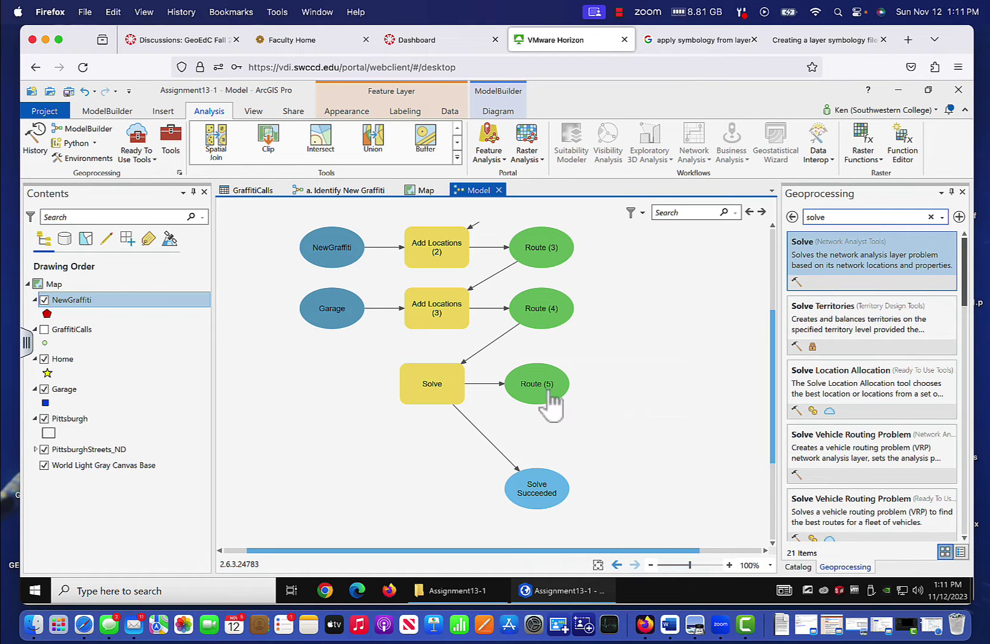
Make the Solve process's Route (5) output a model parameter and set it to be added to the display
right_click(542, 385)
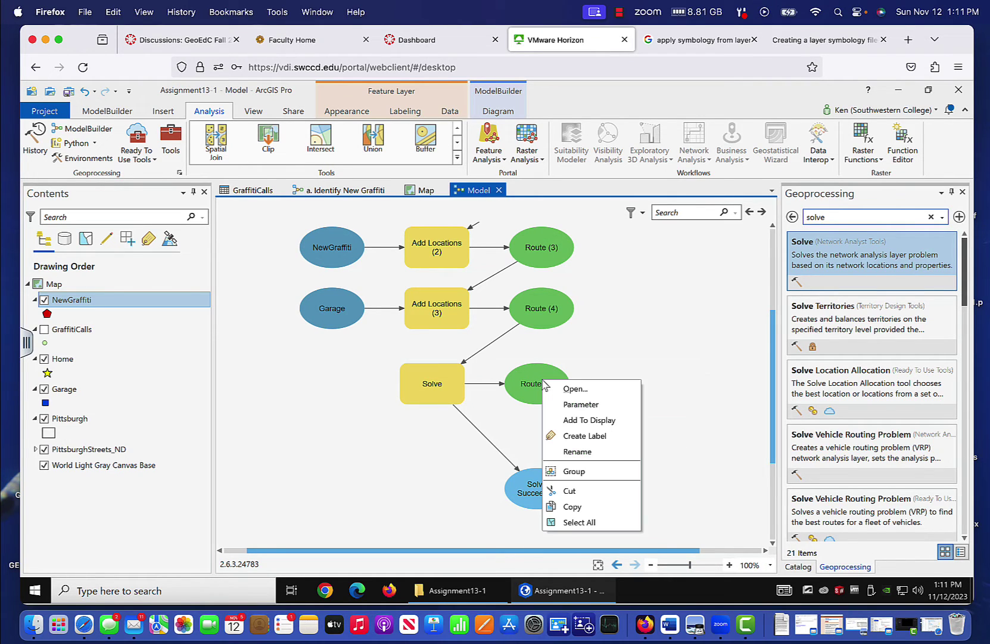
left_click(562, 404)
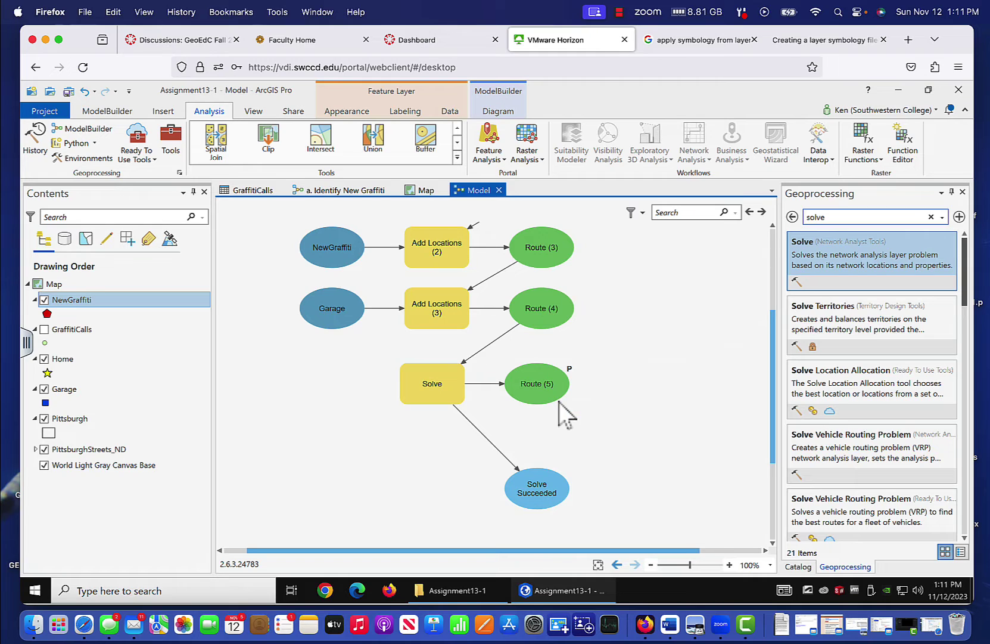
right_click(541, 384)
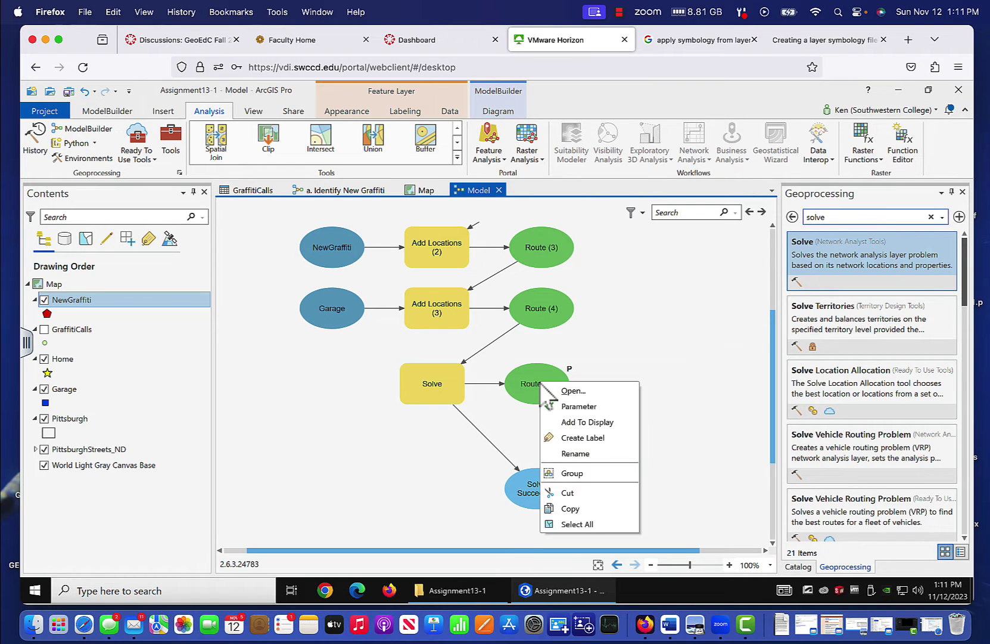
left_click(556, 421)
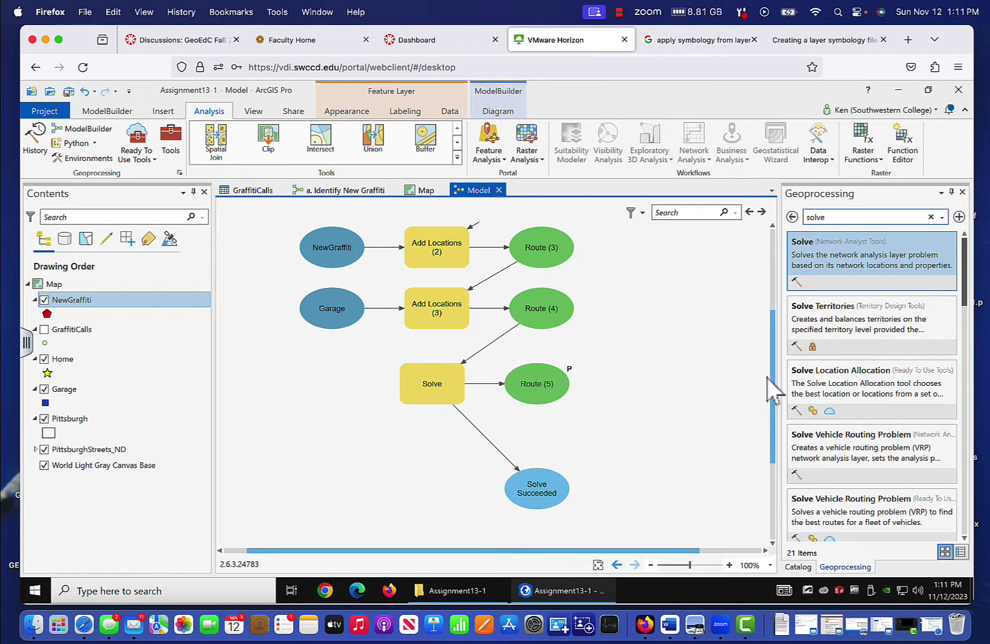
left_click_drag(773, 379, 783, 338)
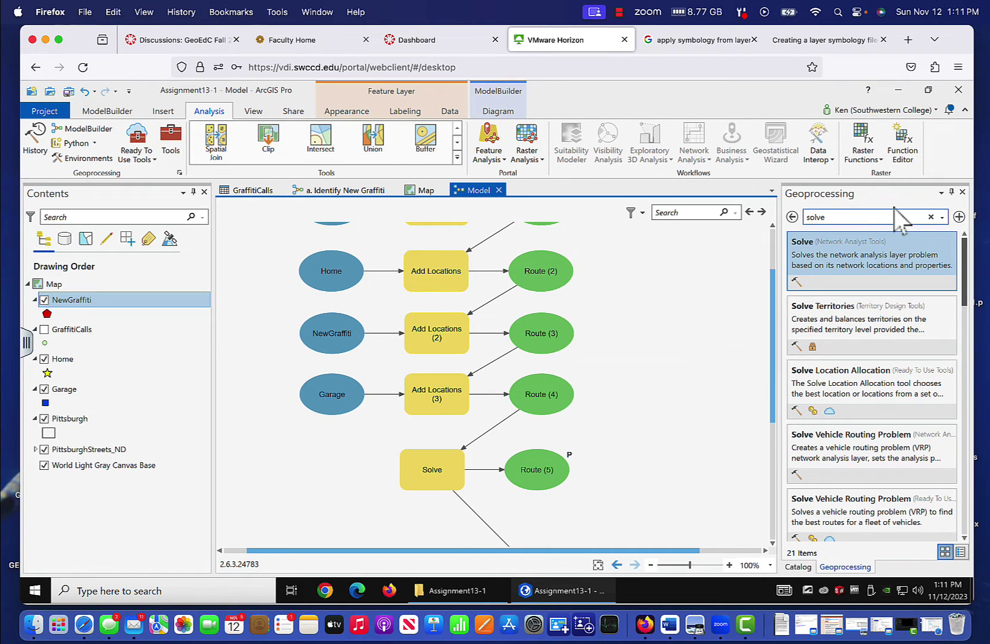
Close the Geoprocessing pane, then set the model's name to HometoGarage and begin its label with "b." in its tool properties
left_click(962, 192)
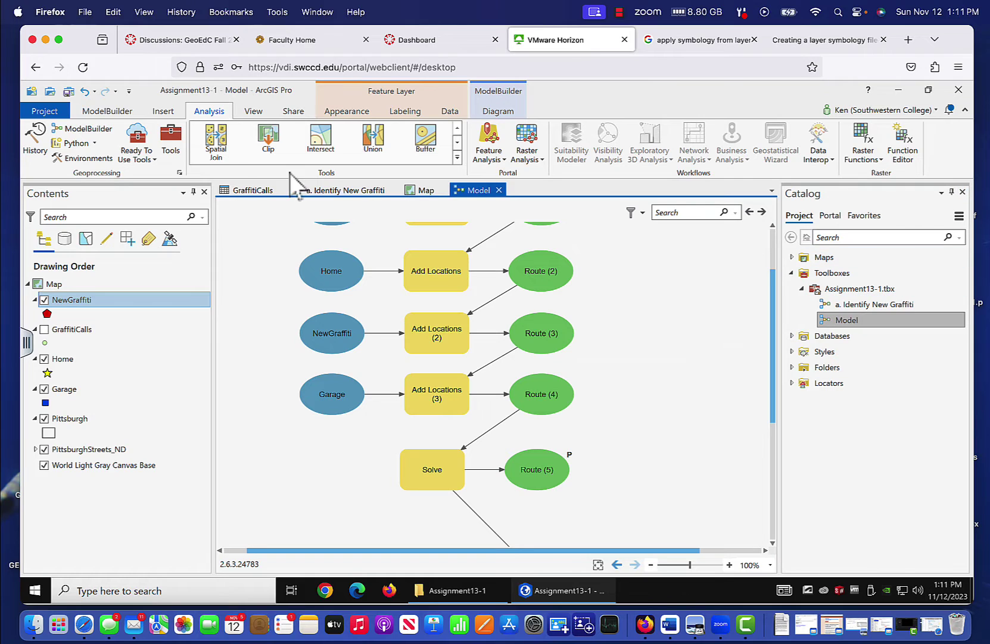
left_click(110, 111)
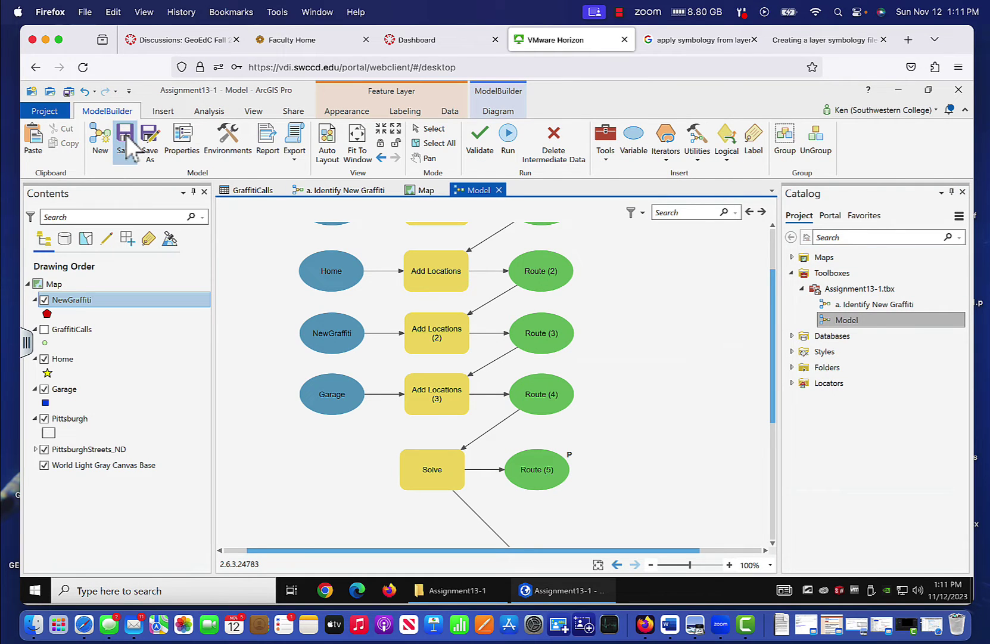
left_click(850, 318)
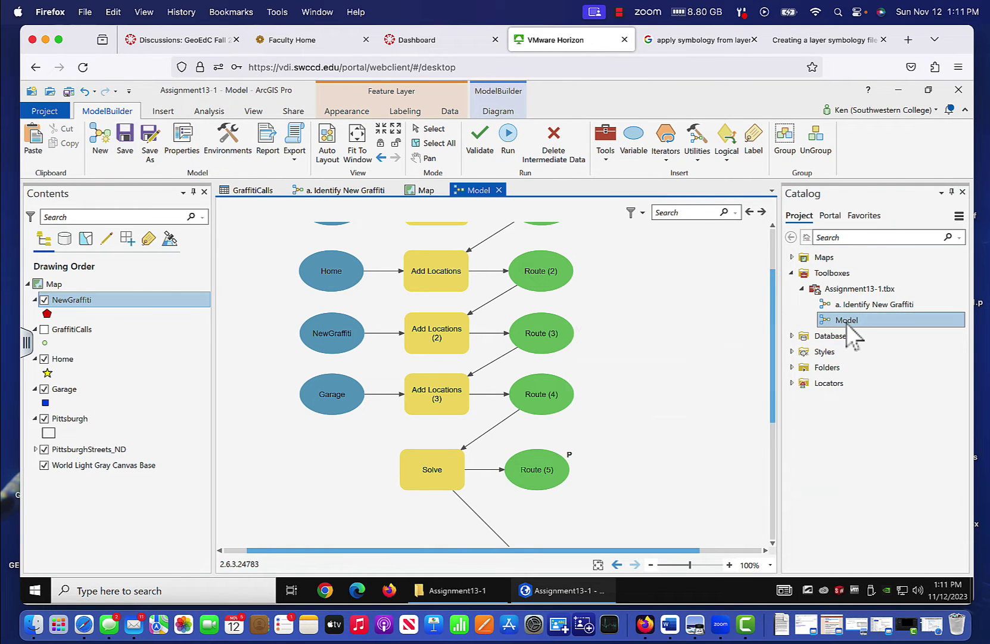
right_click(847, 324)
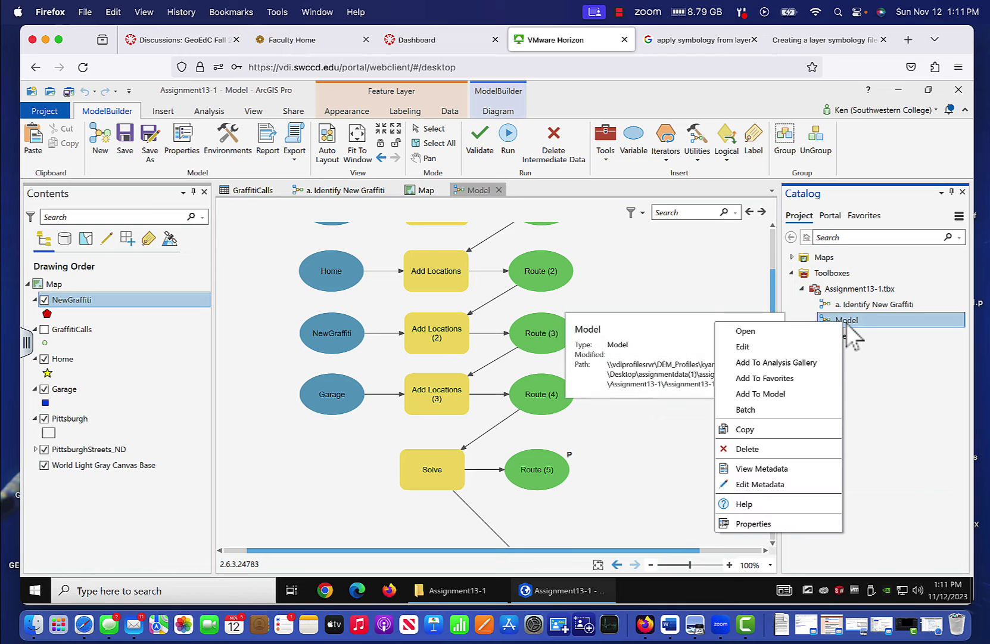
left_click(754, 524)
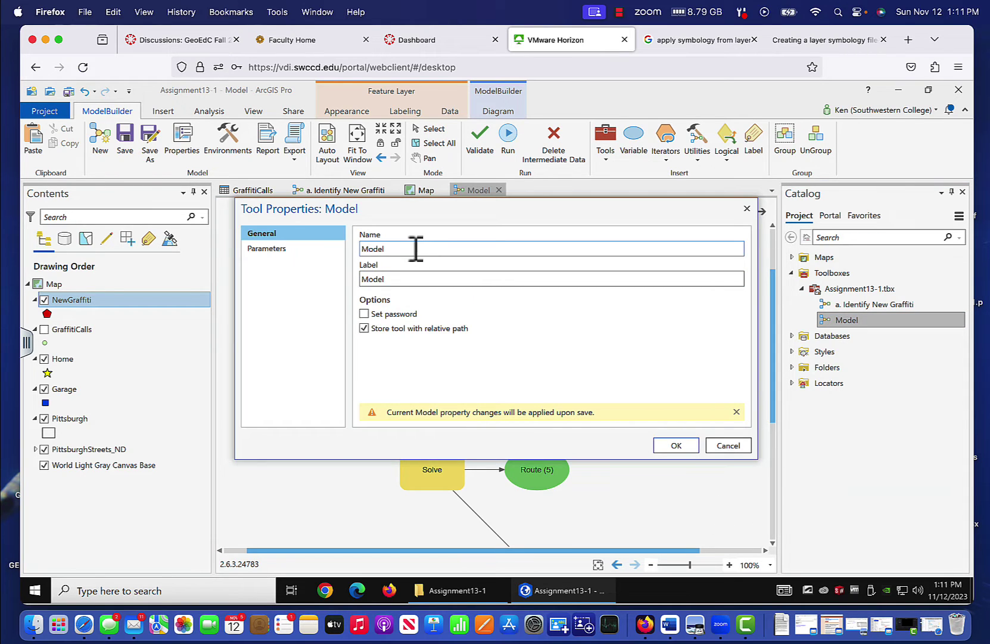
left_click_drag(413, 250, 351, 253)
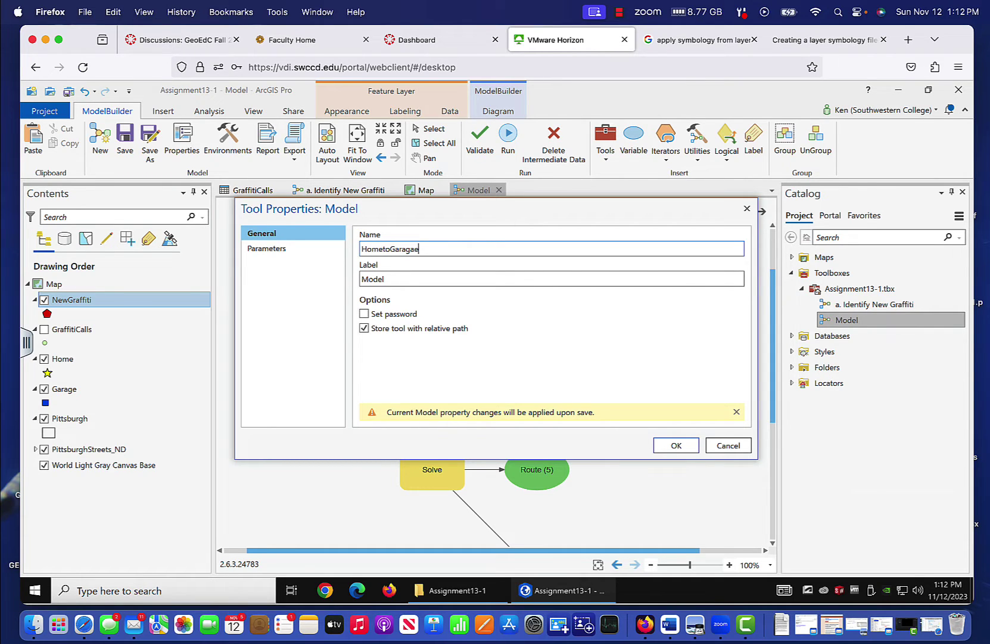
left_click_drag(402, 279, 352, 280)
type("b.")
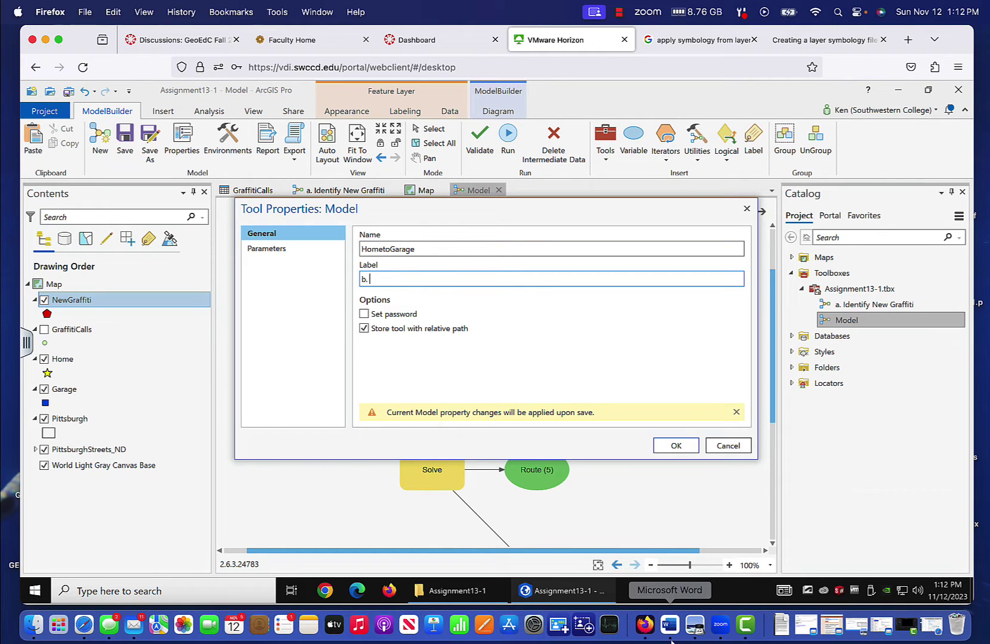
Switch to the Assignment 12 PDF in Preview and copy the model title "Calculate Optimal Route Starting from Home"
left_click(695, 624)
left_click_drag(986, 172, 252, 42)
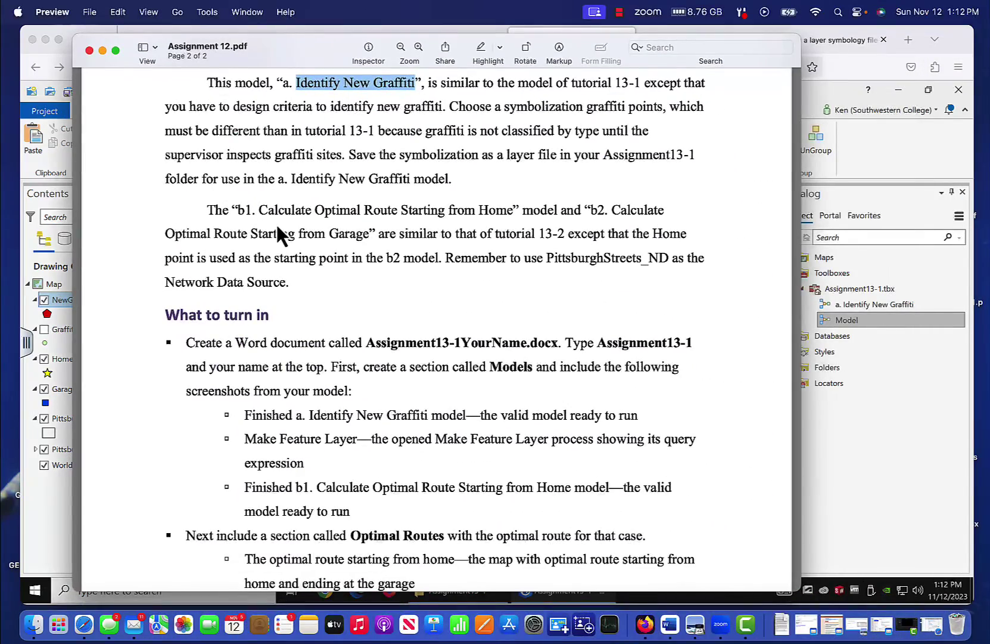
left_click_drag(260, 210, 509, 219)
key("super+c")
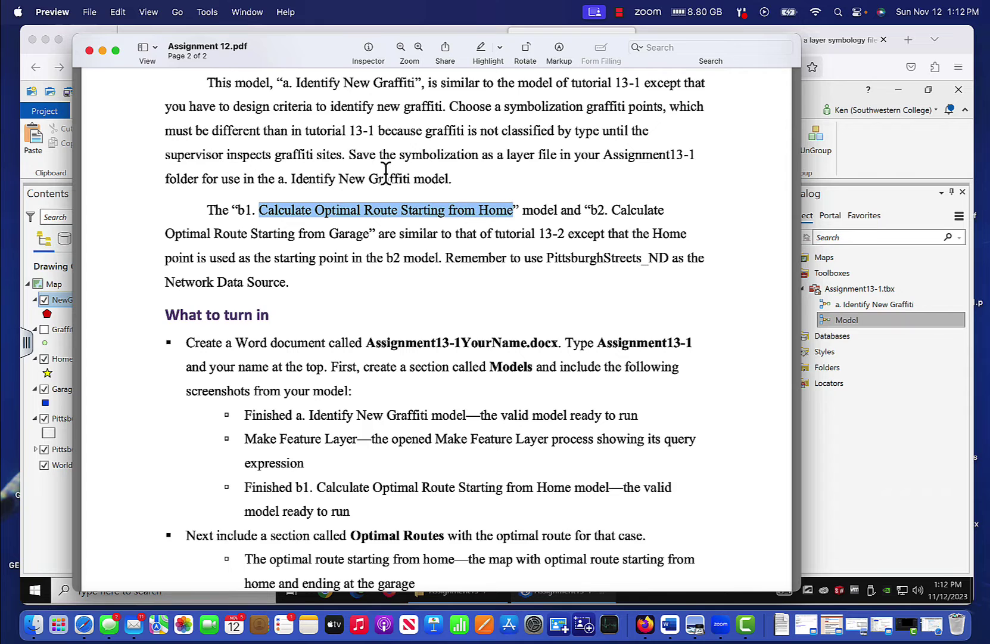
Back in ArcGIS Pro, complete the label as "b. Calculate Optimal Route Starting from Home", apply the properties and save the model
left_click_drag(237, 44, 986, 47)
left_click(406, 278)
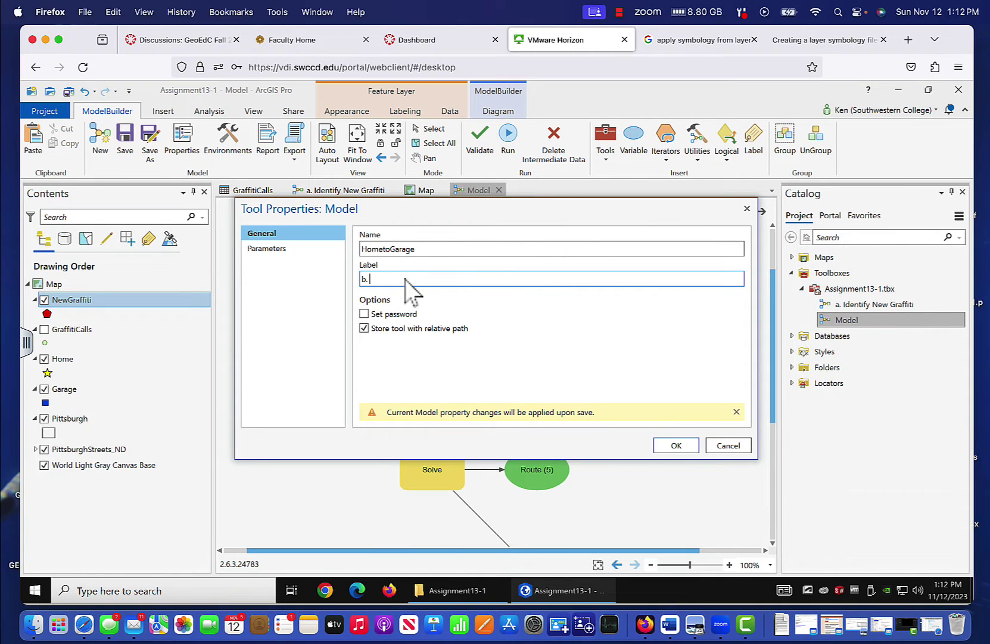
key("super+v")
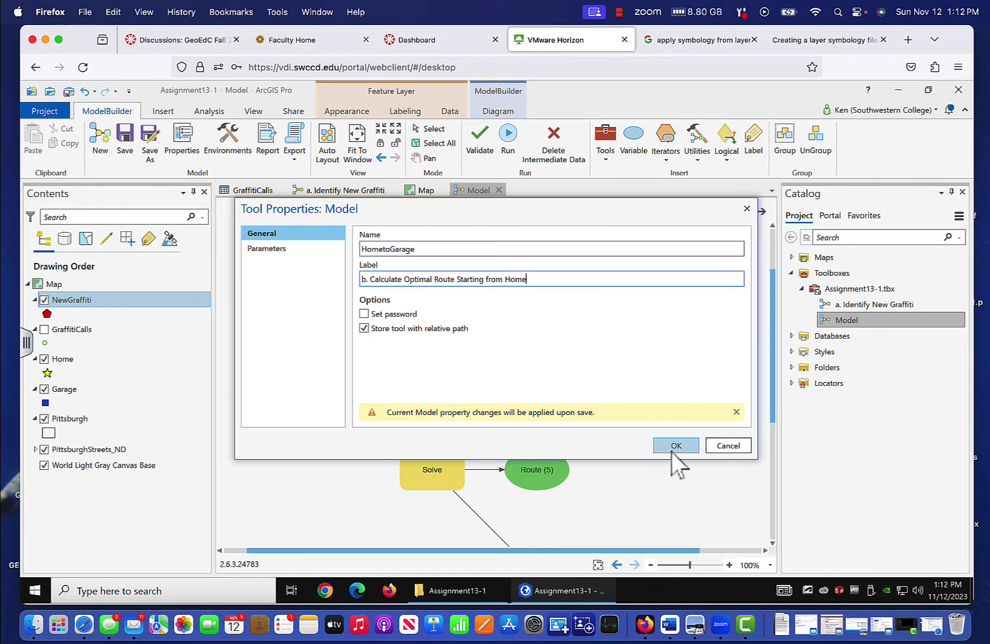
left_click(671, 451)
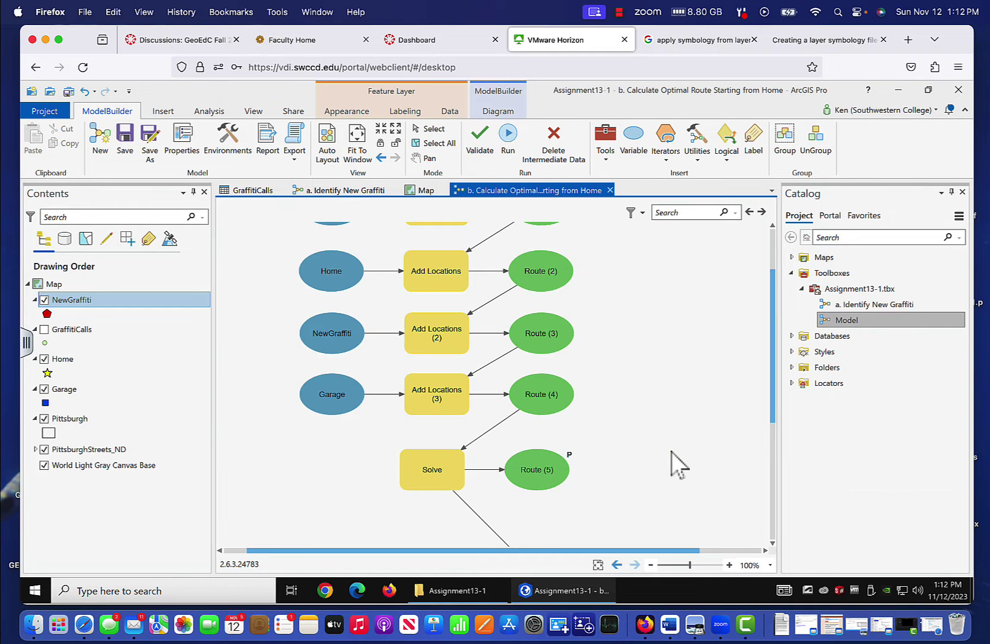
left_click(125, 141)
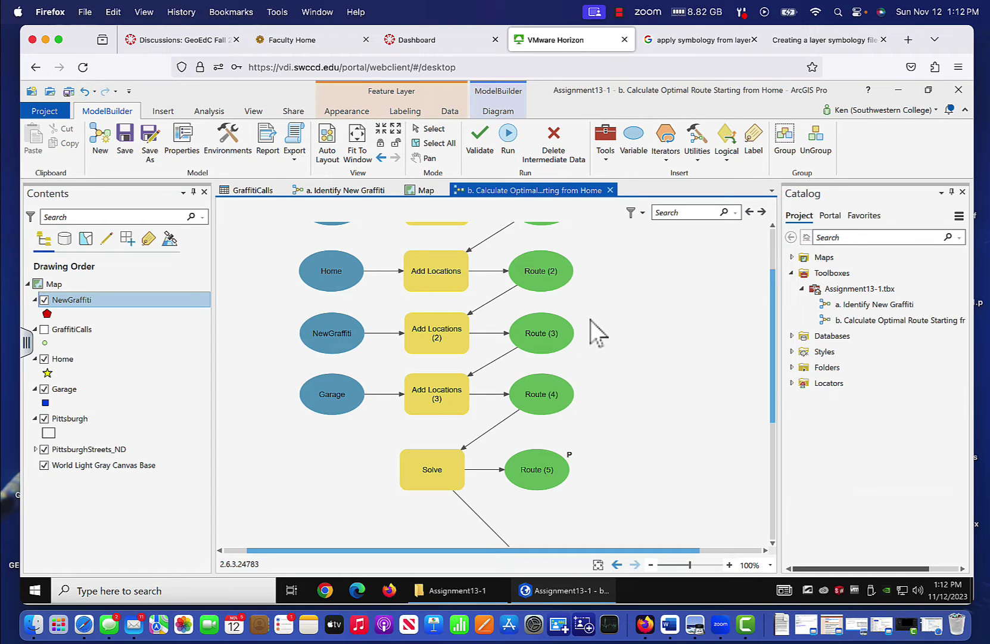
Run the route model and show the whole calculated route on the map
left_click(509, 137)
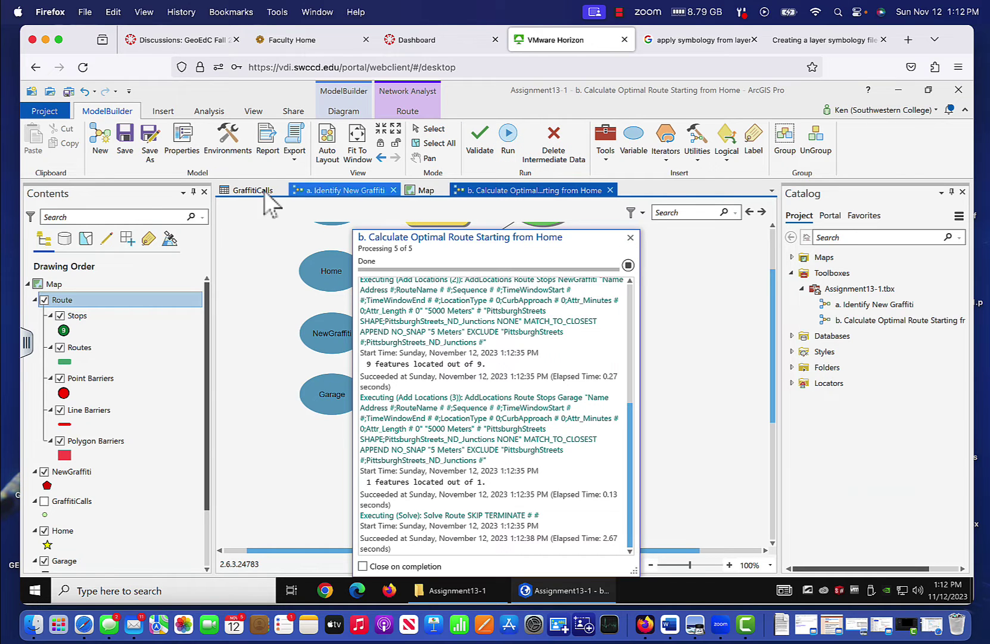
left_click(426, 190)
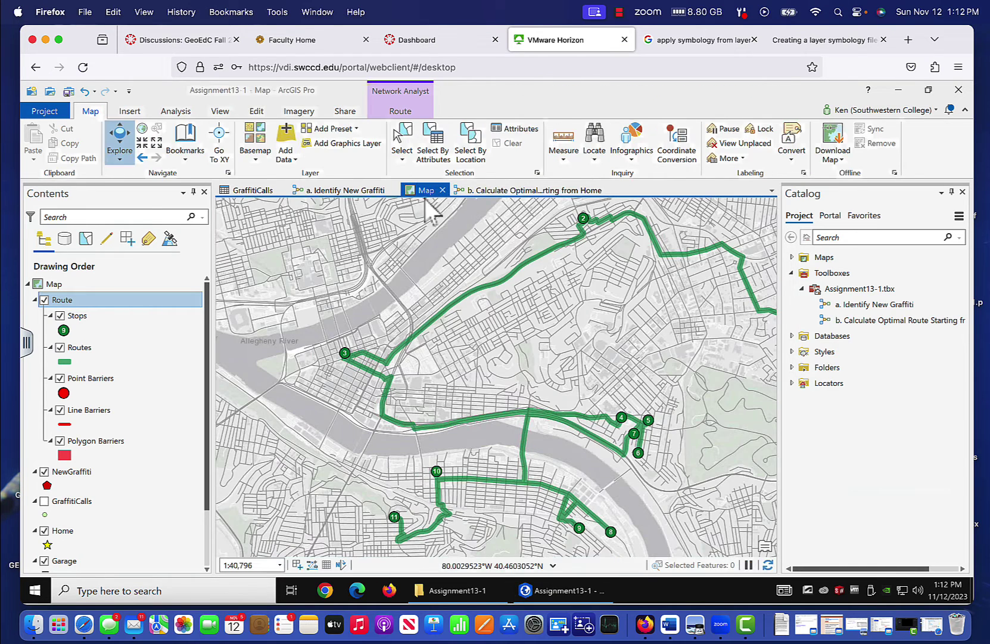
left_click_drag(679, 433, 588, 420)
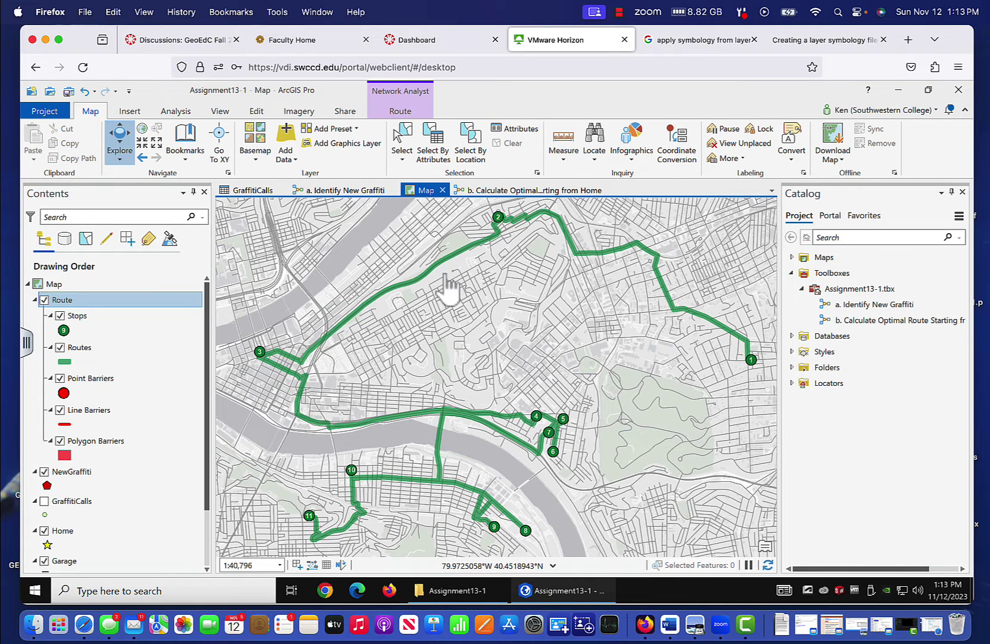
Return to the Calculate Optimal Route Starting from Home model and close its run report to review the diagram
left_click(522, 191)
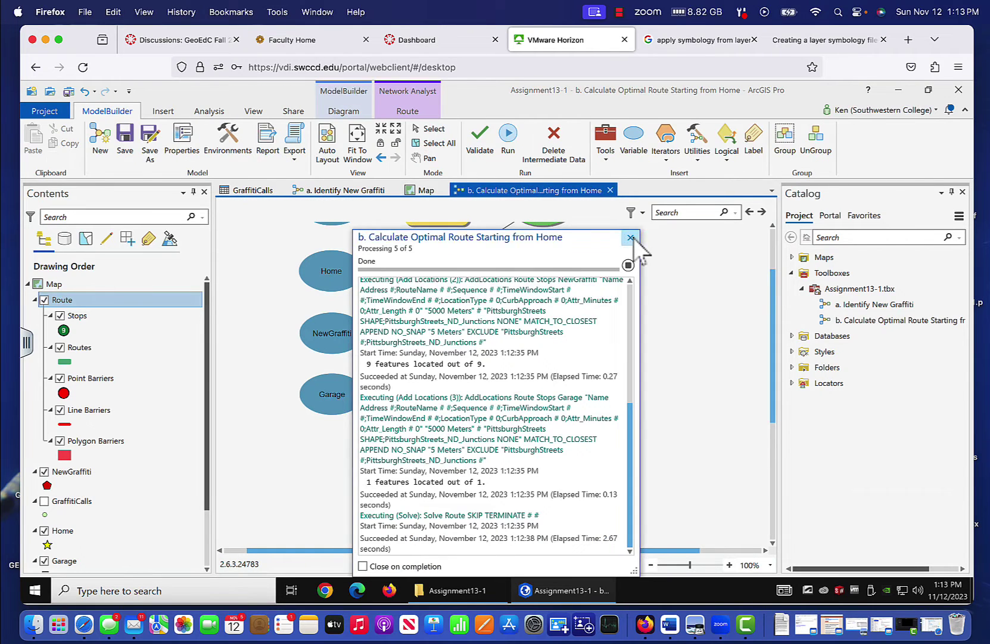
left_click(631, 237)
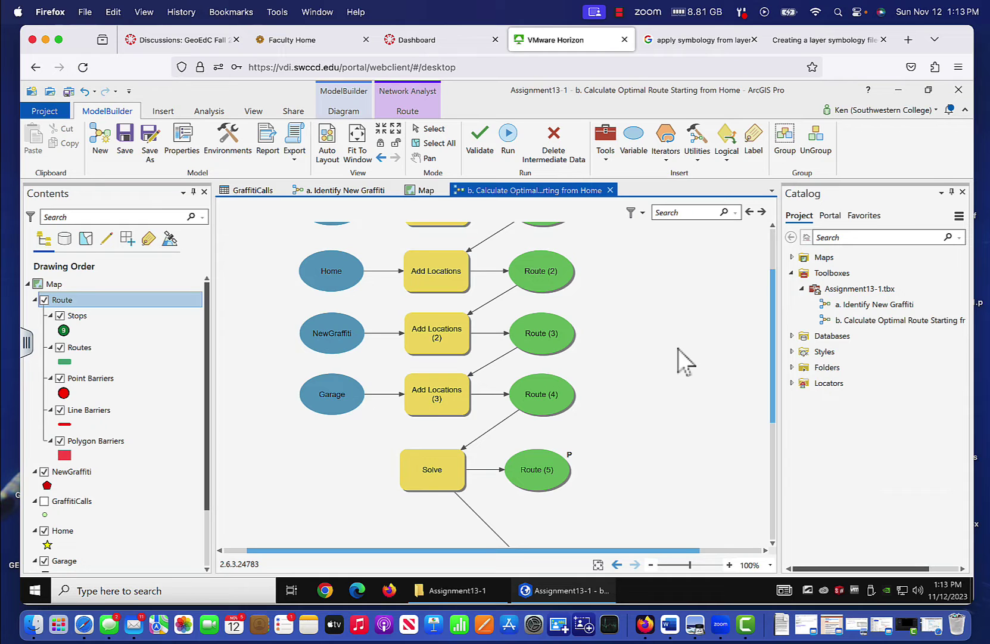
scroll(679, 373, "up", 2)
scroll(679, 373, "down", 3)
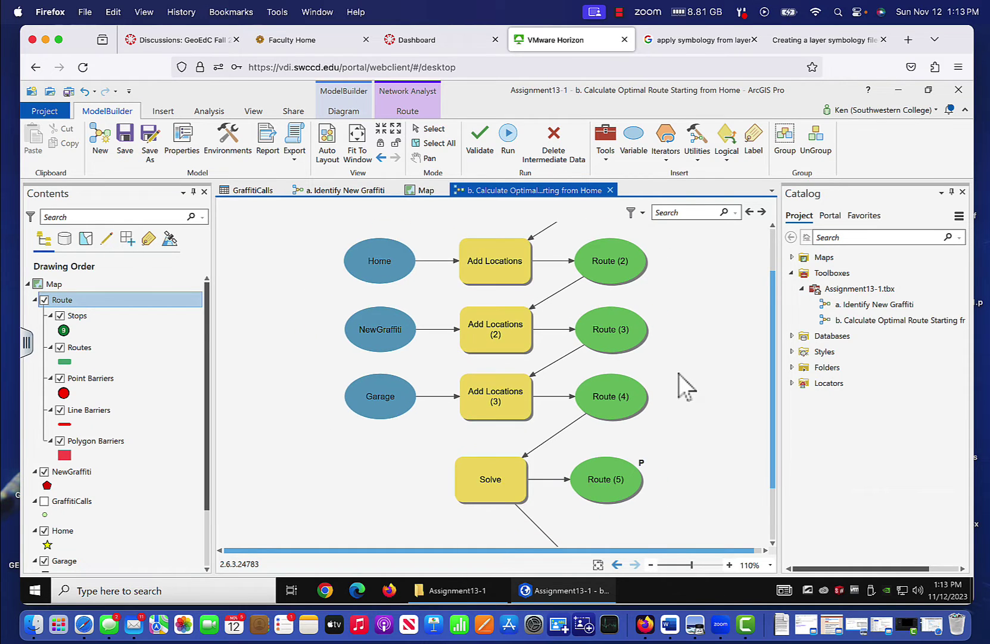
scroll(686, 387, "up", 1)
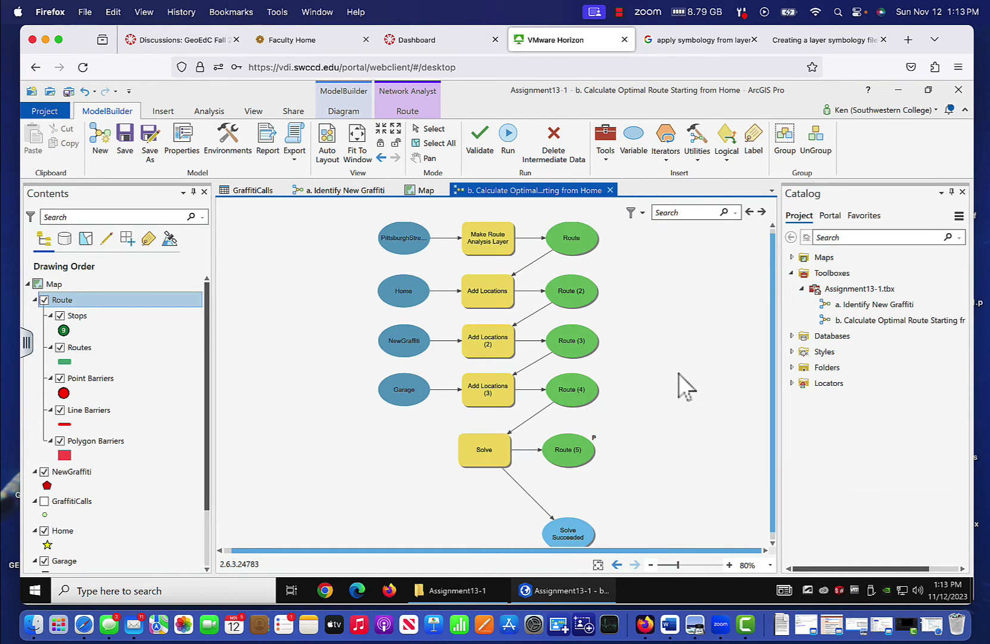
Duplicate the b. Calculate Optimal Route Starting from Home model inside the Assignment13-1.tbx toolbox
right_click(858, 320)
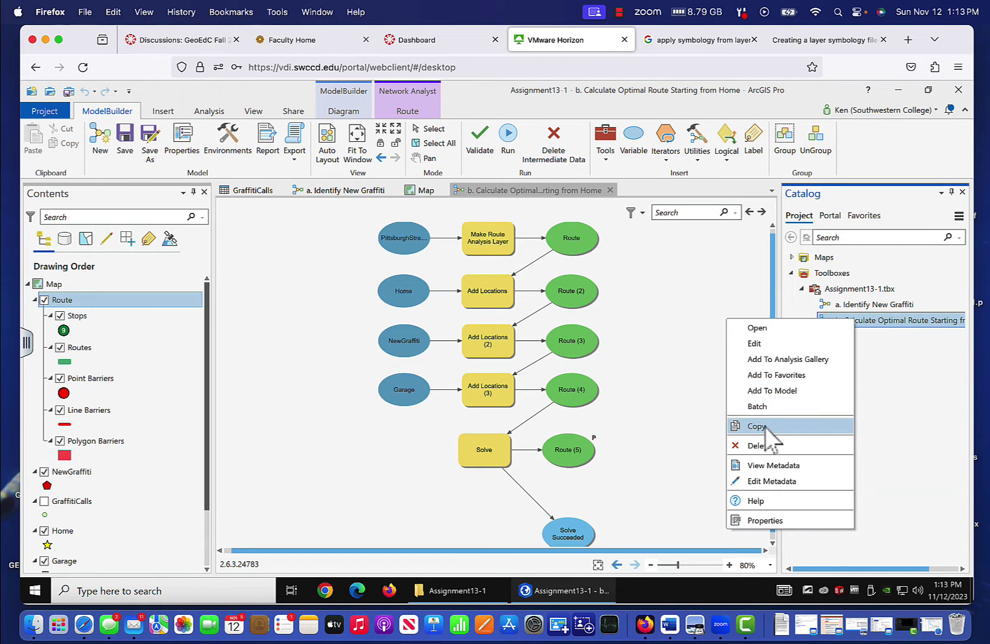
left_click(765, 426)
left_click(857, 290)
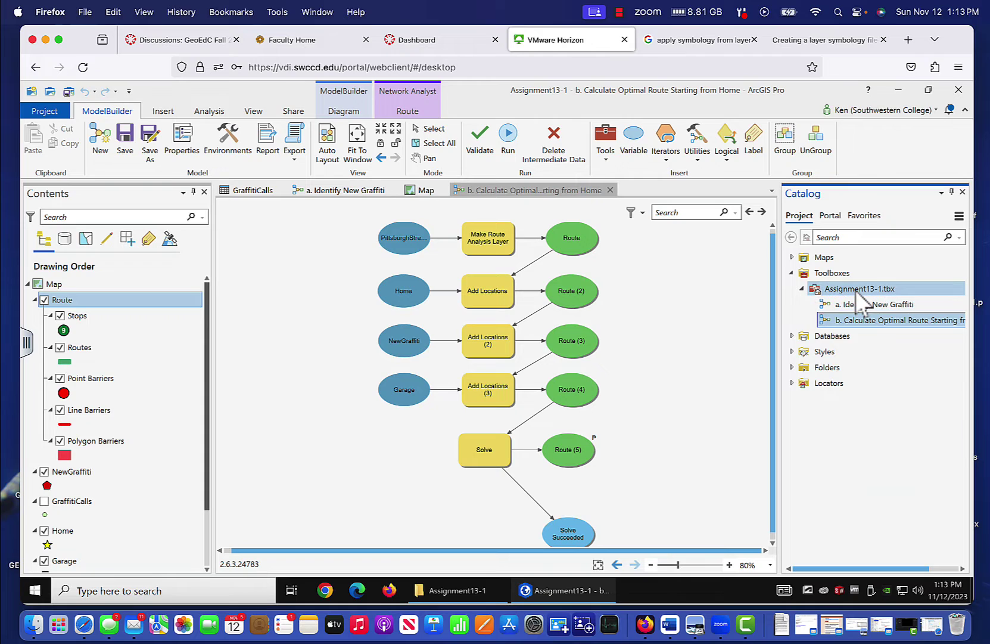
right_click(858, 291)
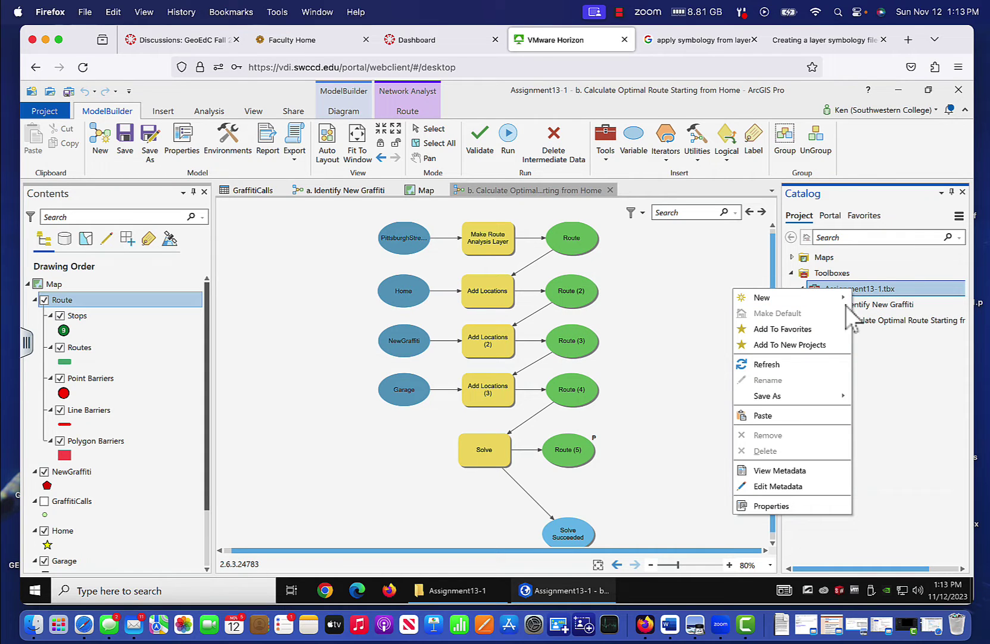
left_click(782, 415)
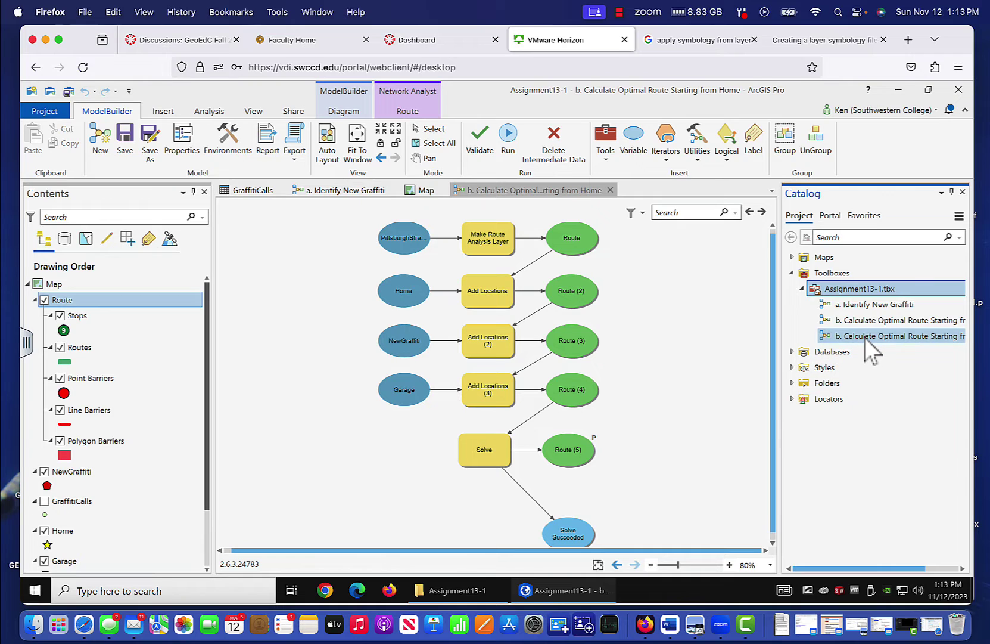
Open the duplicated model's properties and set its name to GaragetoGarage
left_click(864, 337)
right_click(864, 337)
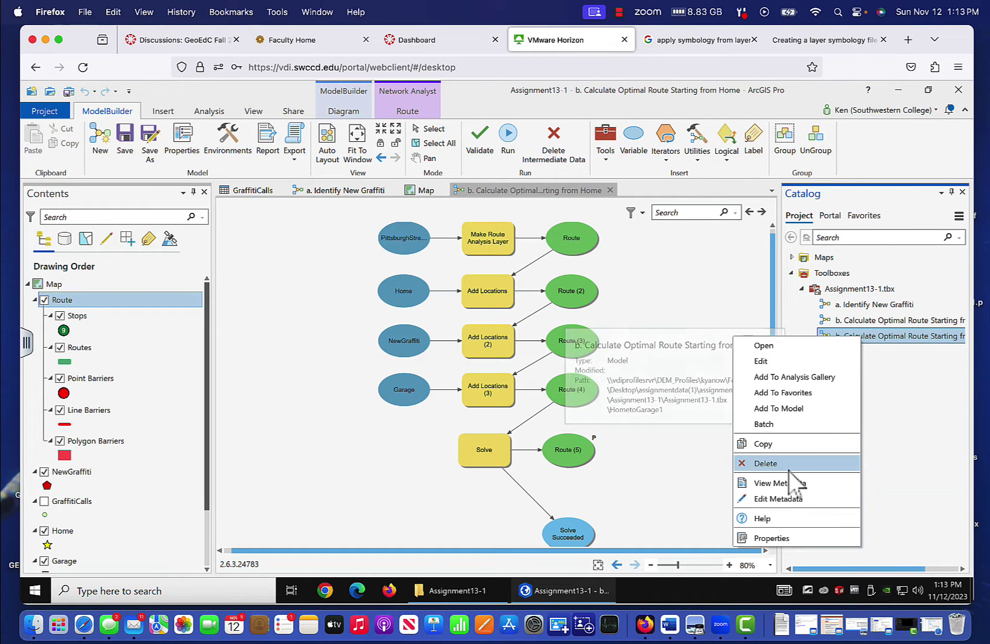
left_click(774, 536)
left_click(432, 249)
left_click_drag(433, 249, 360, 249)
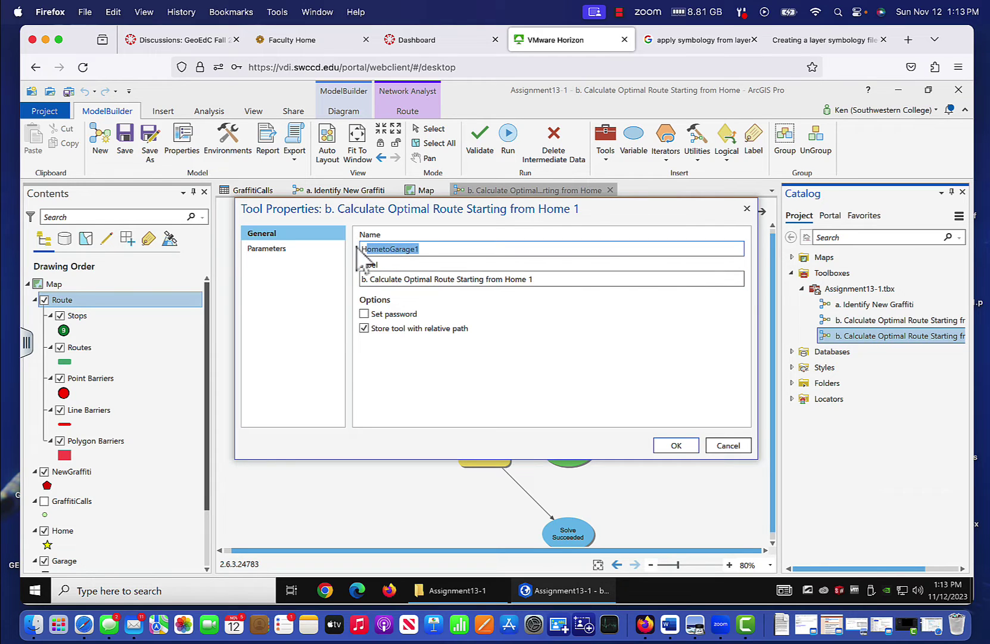
type("Garageto")
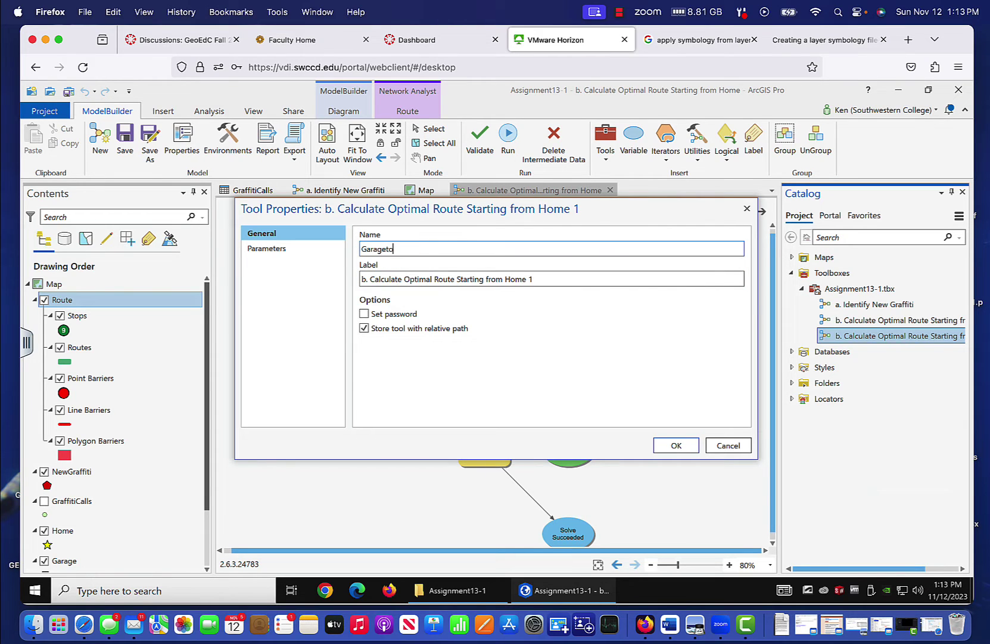
type("Garage")
Set the duplicate's label to "c. Calculate Optimal Route Starting from Garage" and apply the properties
left_click(365, 279)
key("BackSpace")
type("c")
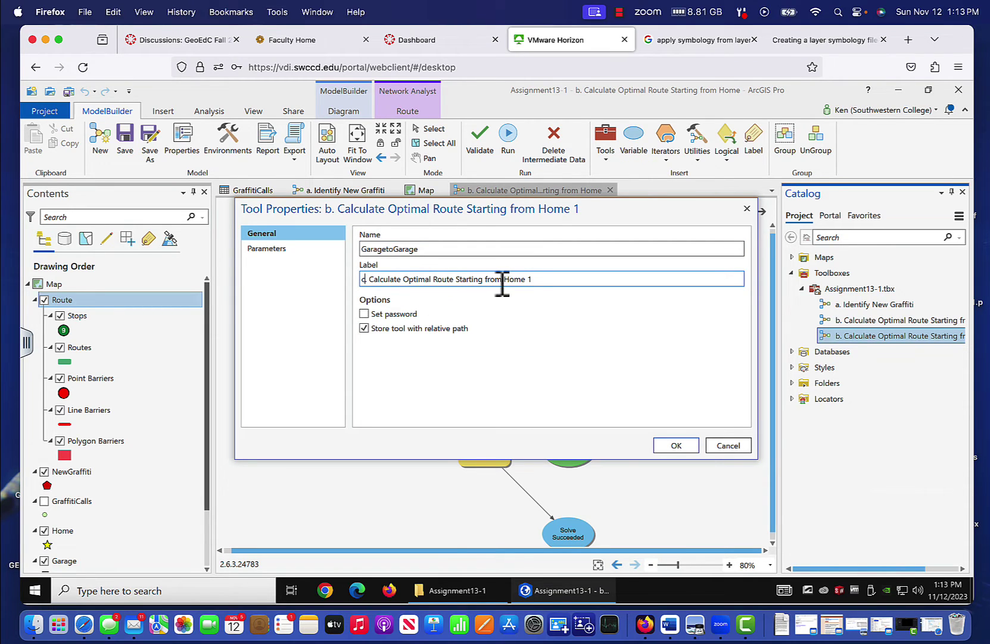
left_click_drag(532, 279, 505, 280)
left_click(677, 445)
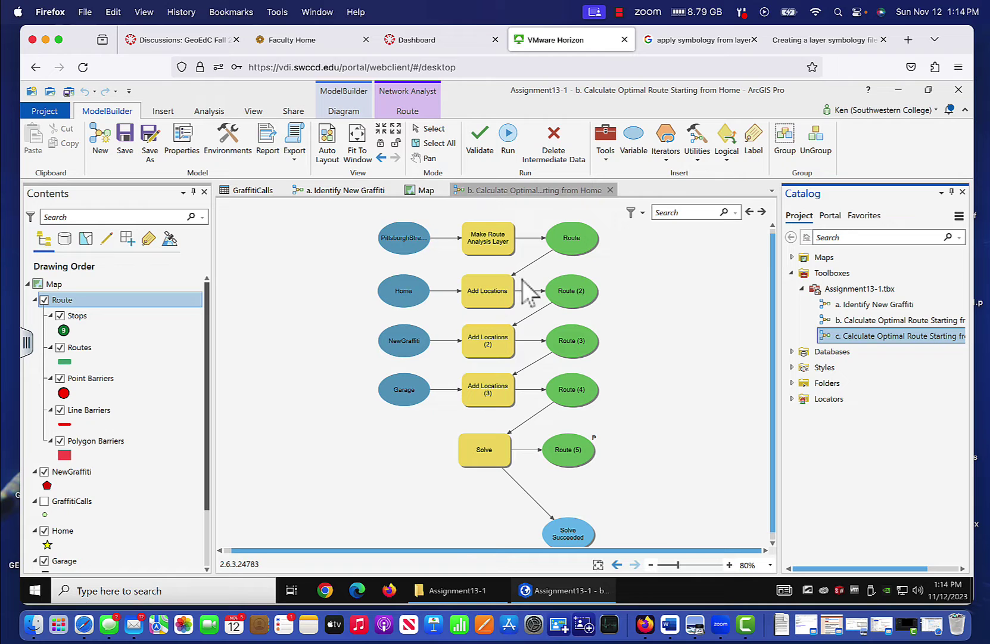
Change the input locations of the first Add Locations process from the Home layer to Garage:1
mouse_move(489, 298)
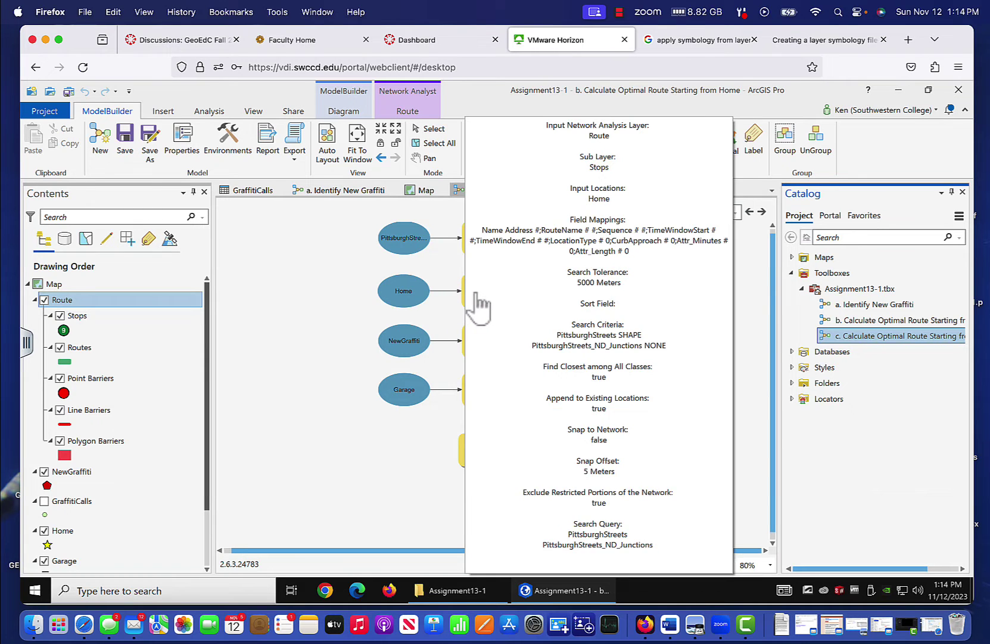
right_click(479, 295)
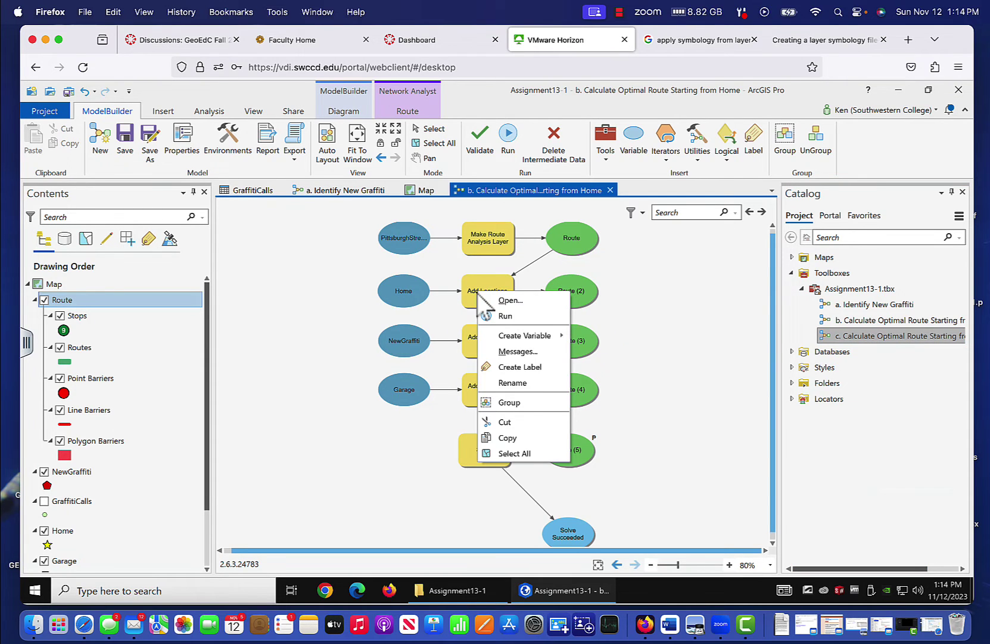
left_click(508, 310)
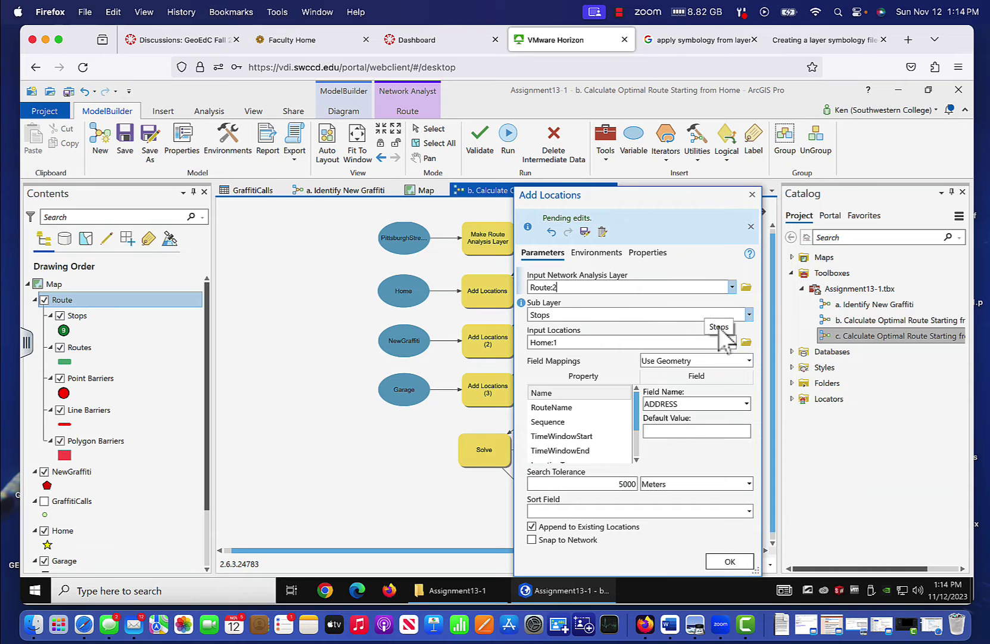
left_click(731, 342)
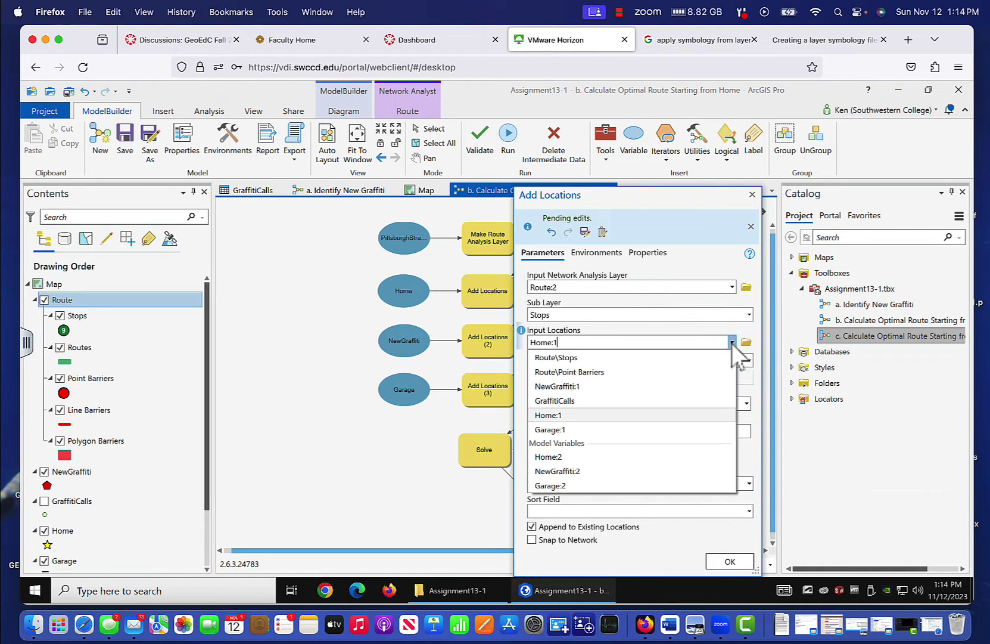
left_click(591, 430)
left_click(728, 561)
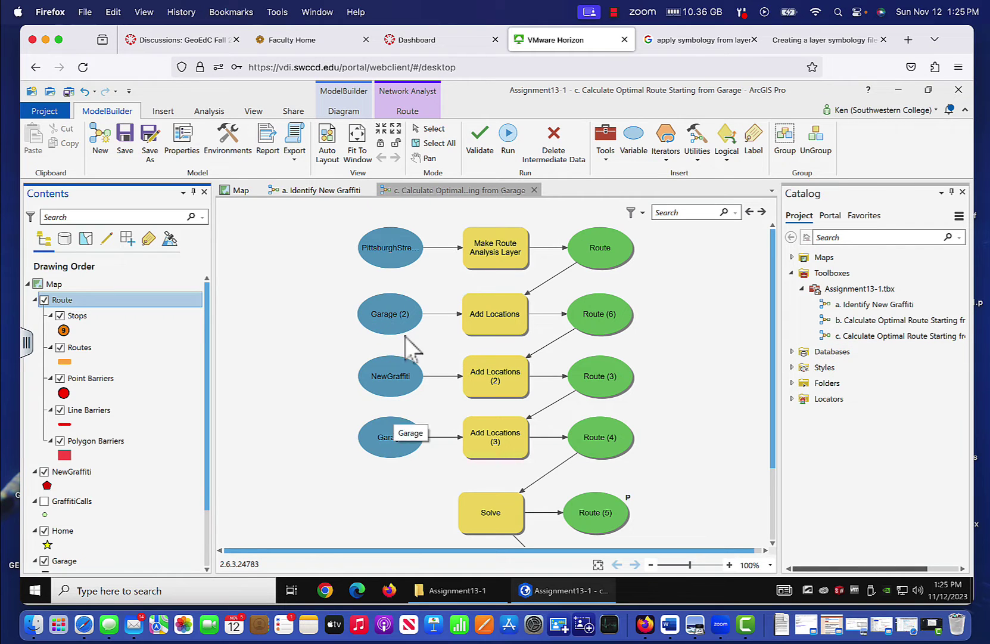
Validate and run the c. Calculate Optimal Route Starting from Garage model and show the whole Route layer on the map
left_click(482, 152)
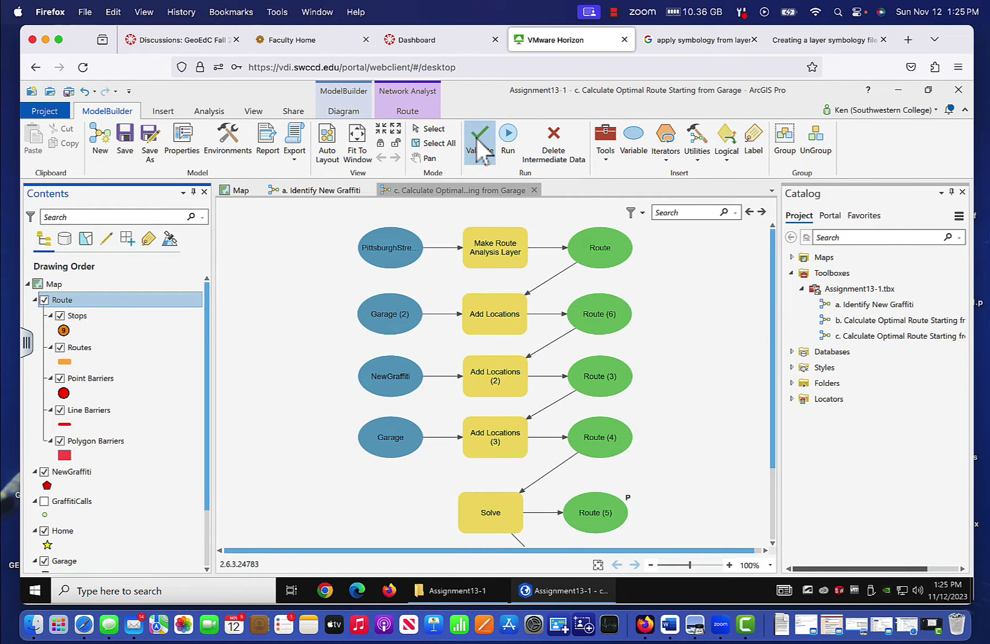
left_click(508, 135)
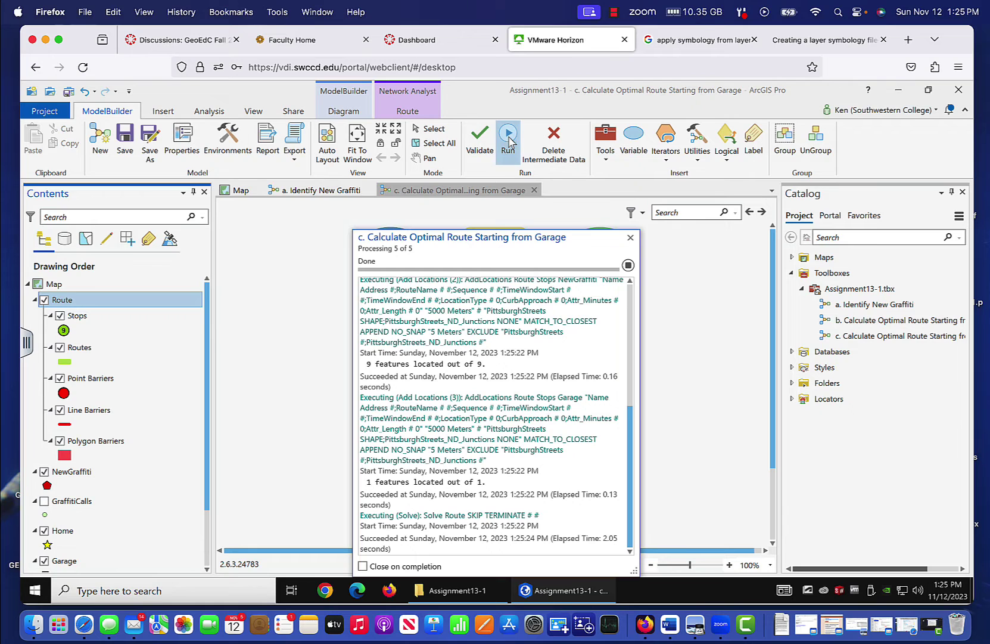
left_click(241, 190)
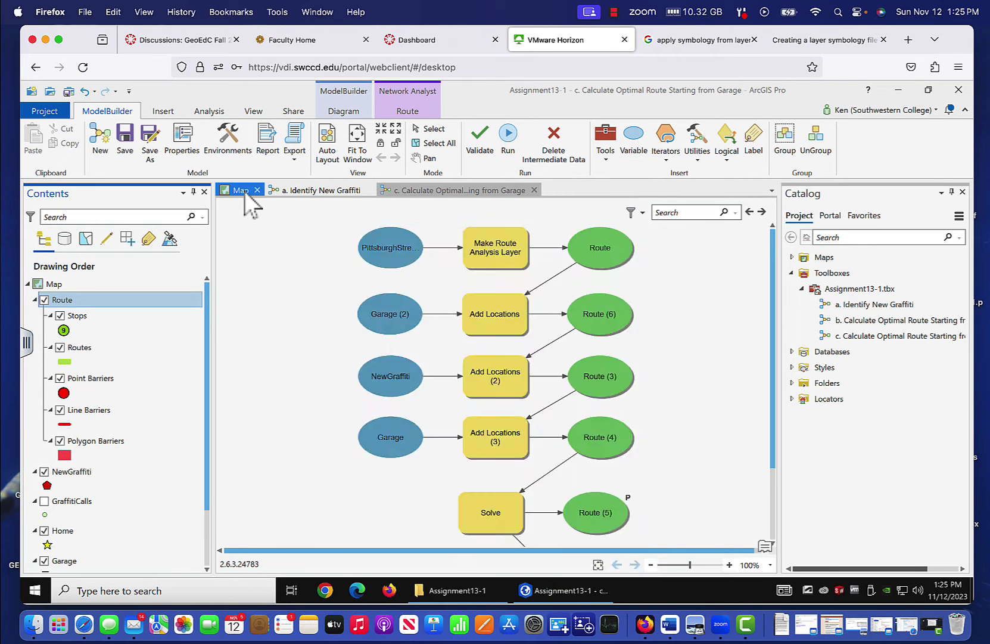
right_click(70, 302)
left_click(95, 345)
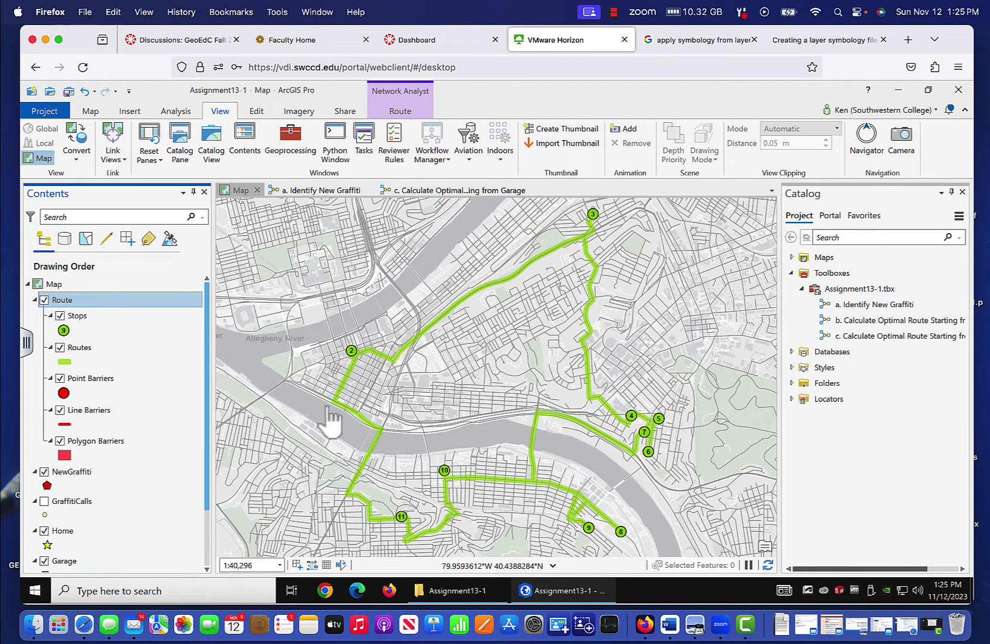
Toggle the Garage layer's visibility off and on to check where the garage lies on the route
left_click_drag(208, 411, 202, 458)
left_click(44, 500)
left_click(44, 500)
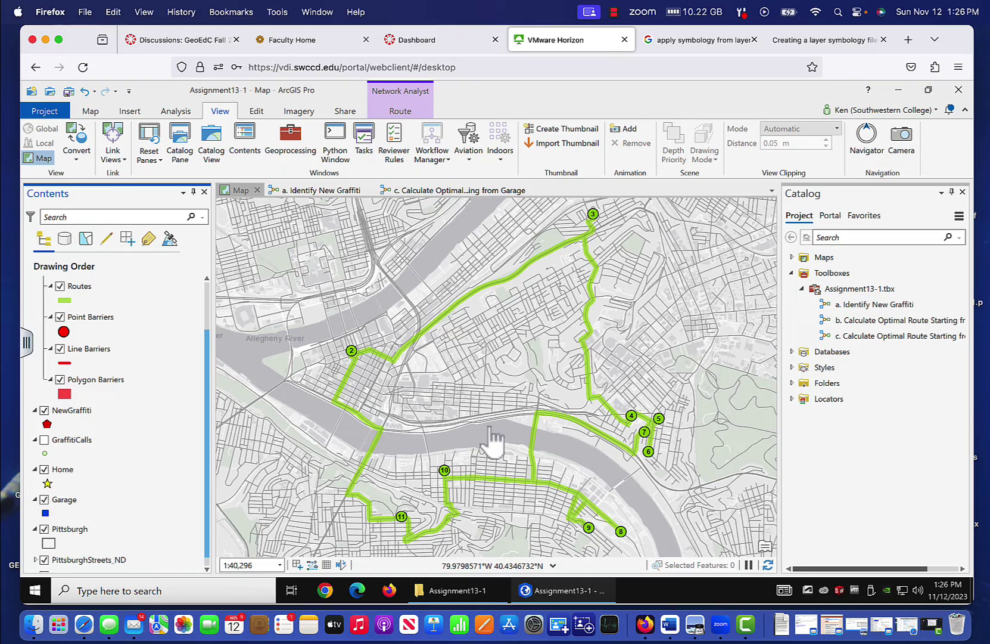
Check the turn-in list in the Assignment 12 PDF, then review the three models and the route map in ArcGIS Pro
key("super+Tab")
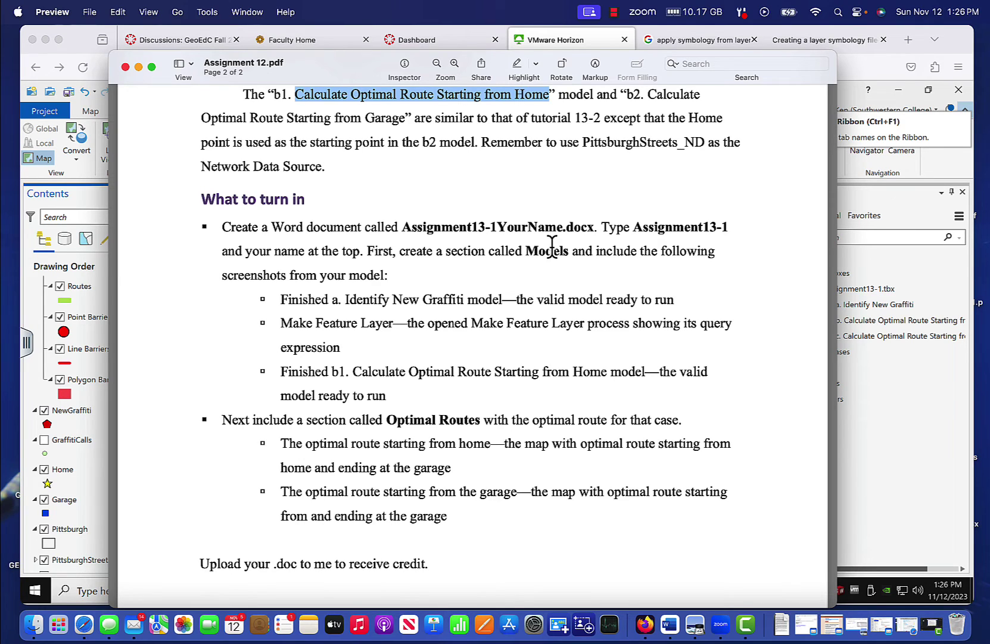
key("super+Tab")
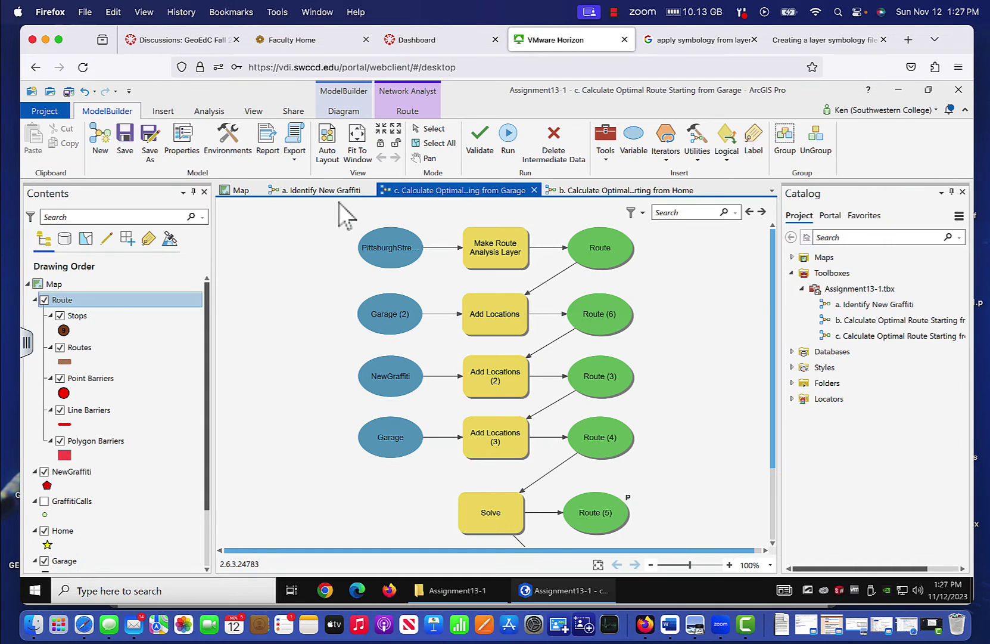
left_click(329, 192)
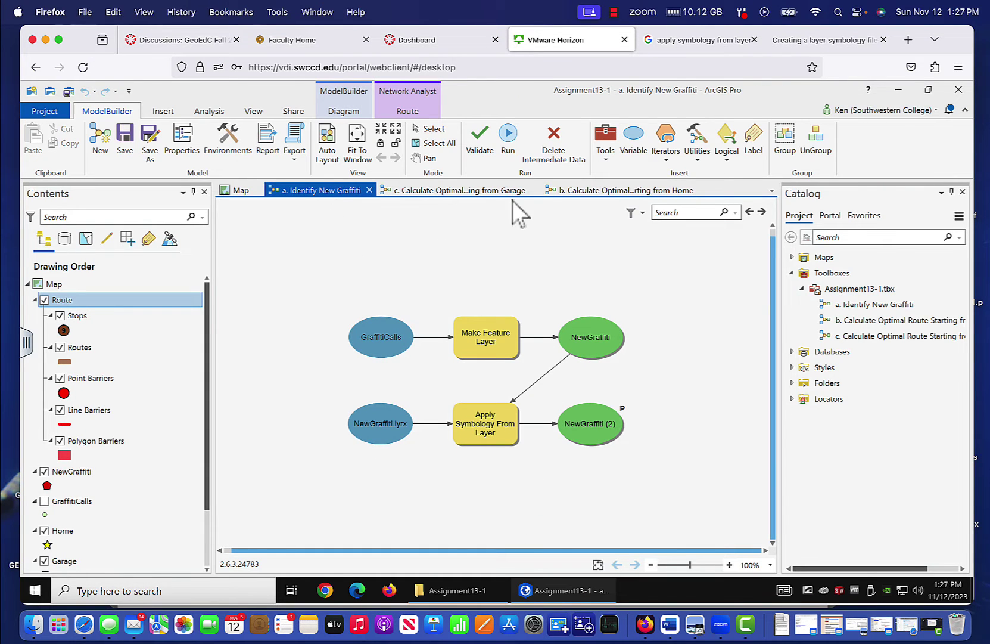
left_click(626, 190)
left_click(476, 190)
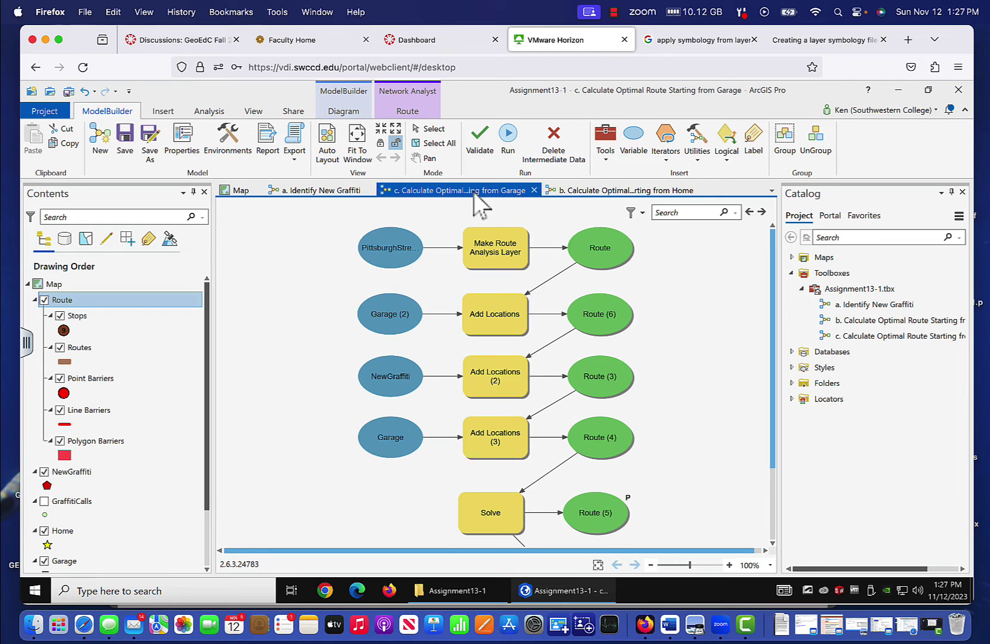
left_click(240, 190)
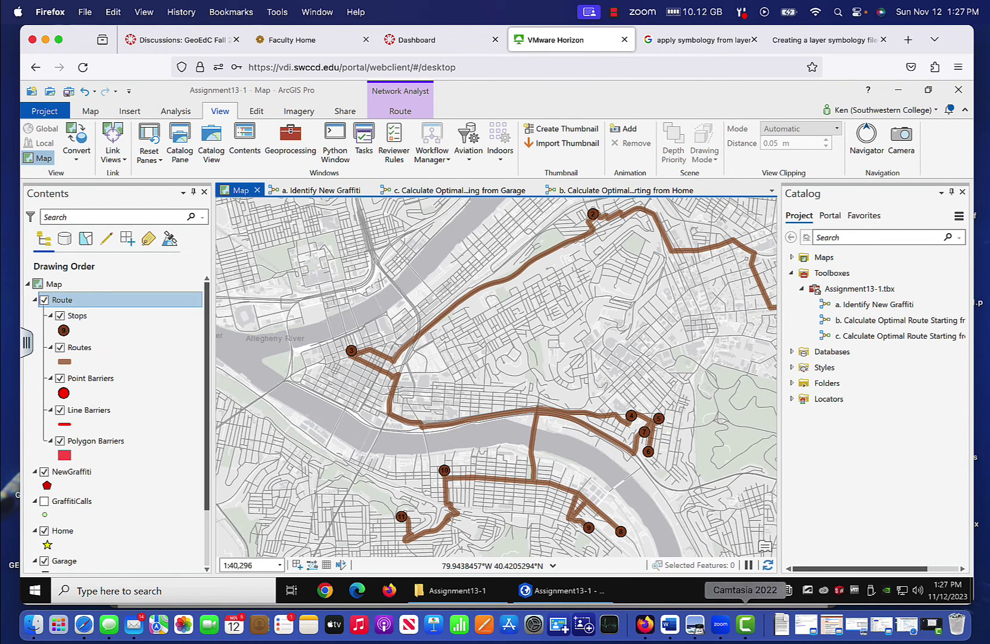
Switch to the Assignment 12 PDF in Preview, read the "What to turn in" section and close the document
left_click(695, 624)
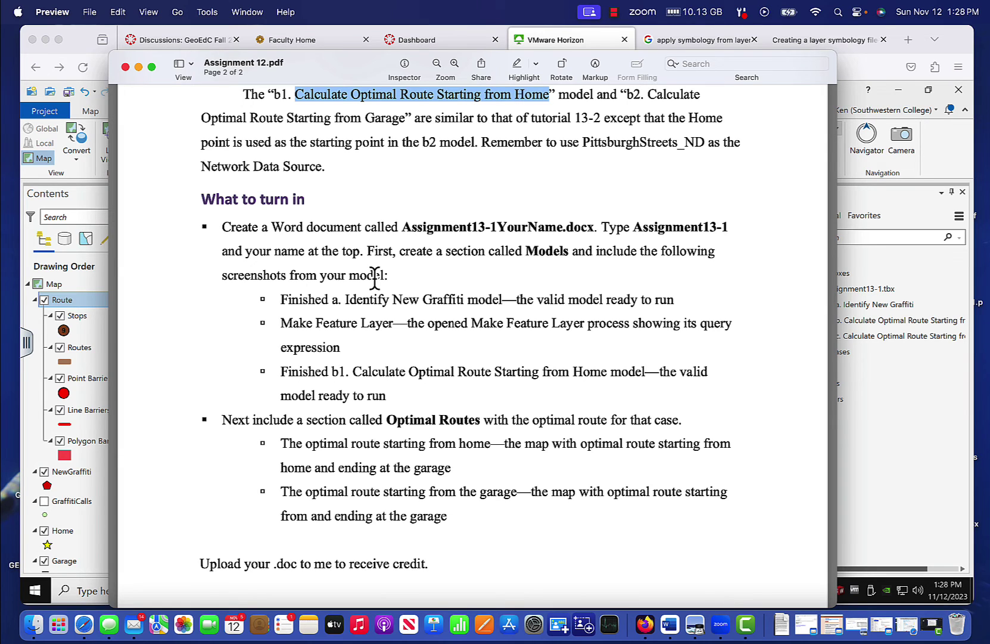
left_click_drag(331, 81, 373, 72)
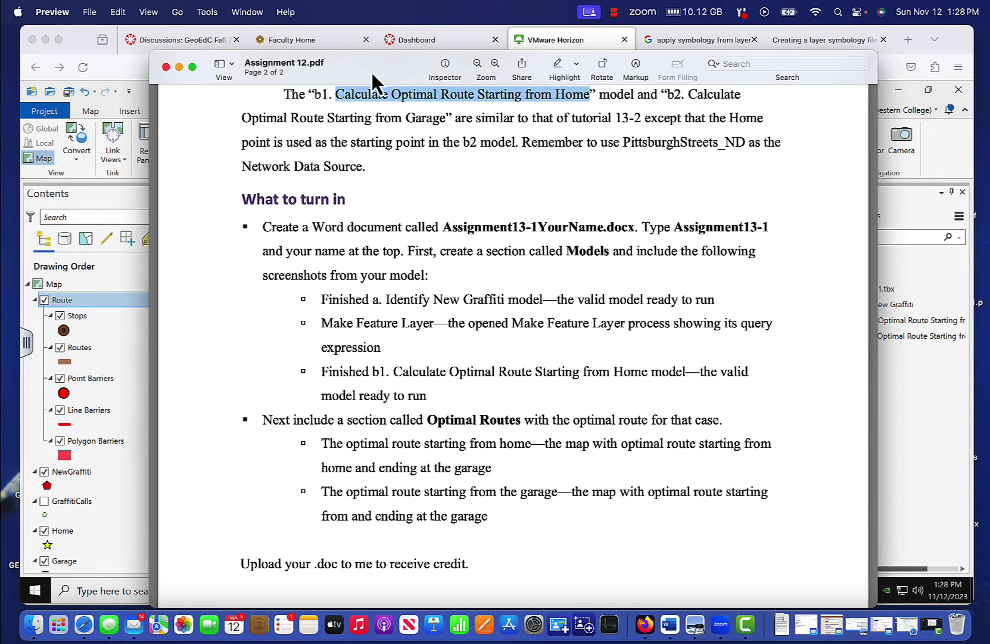
left_click(166, 67)
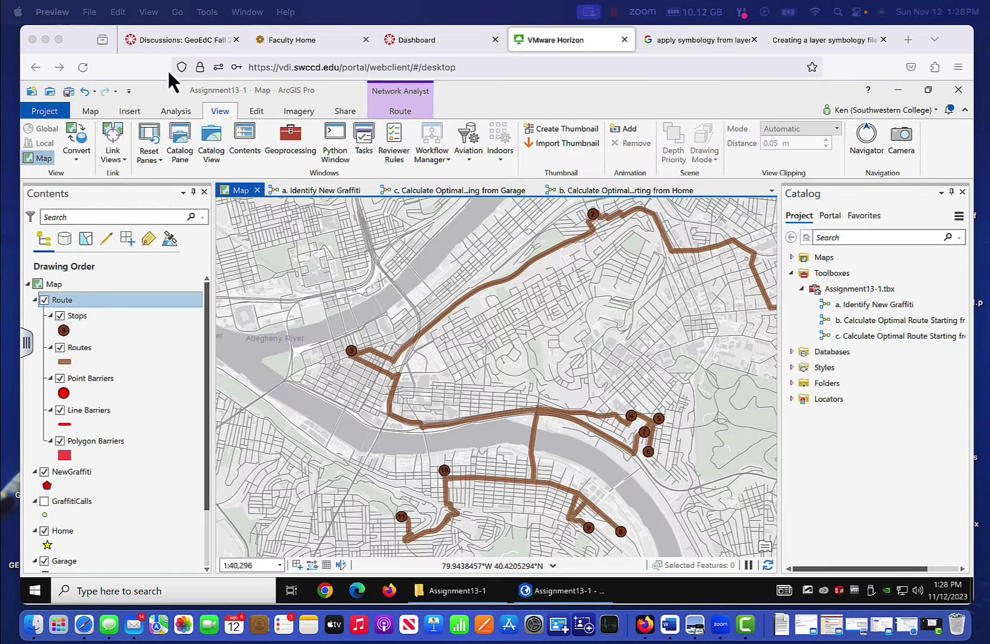